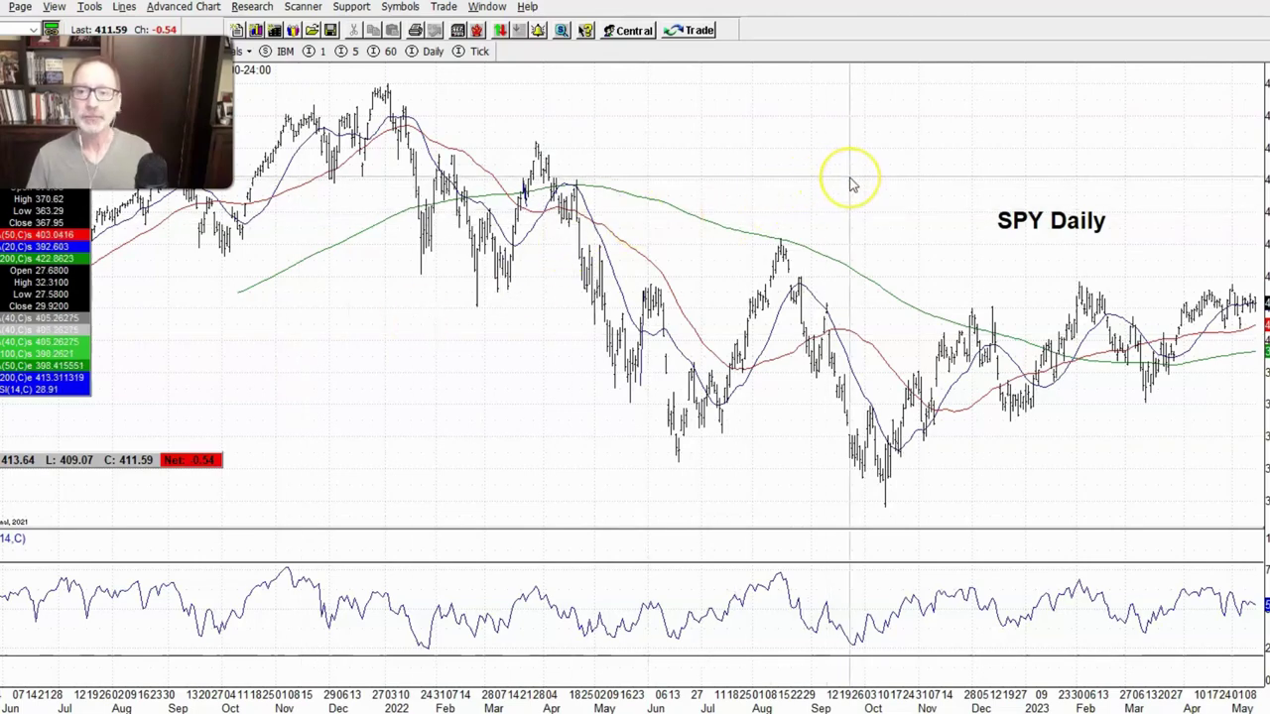
Step: Review the SPY daily price swings and RSI from late 2021 through May 2023
scroll(836, 182, down, 5)
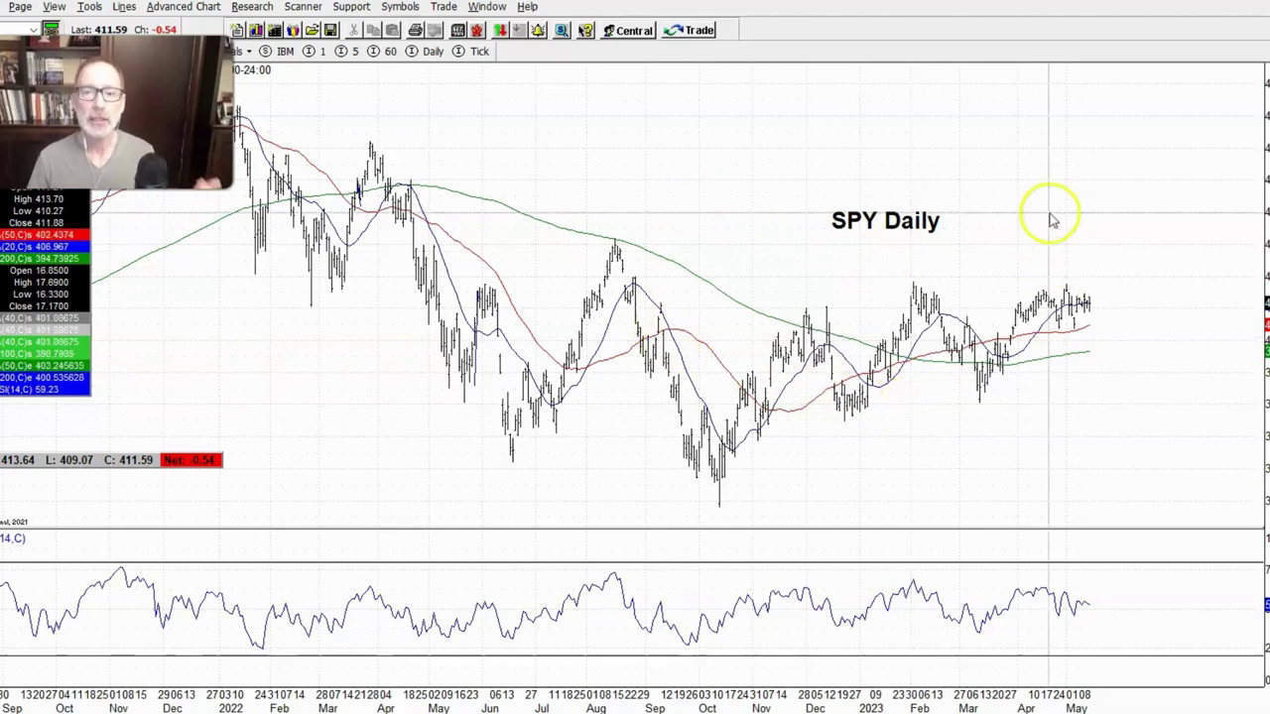
drag(732, 391, 879, 426)
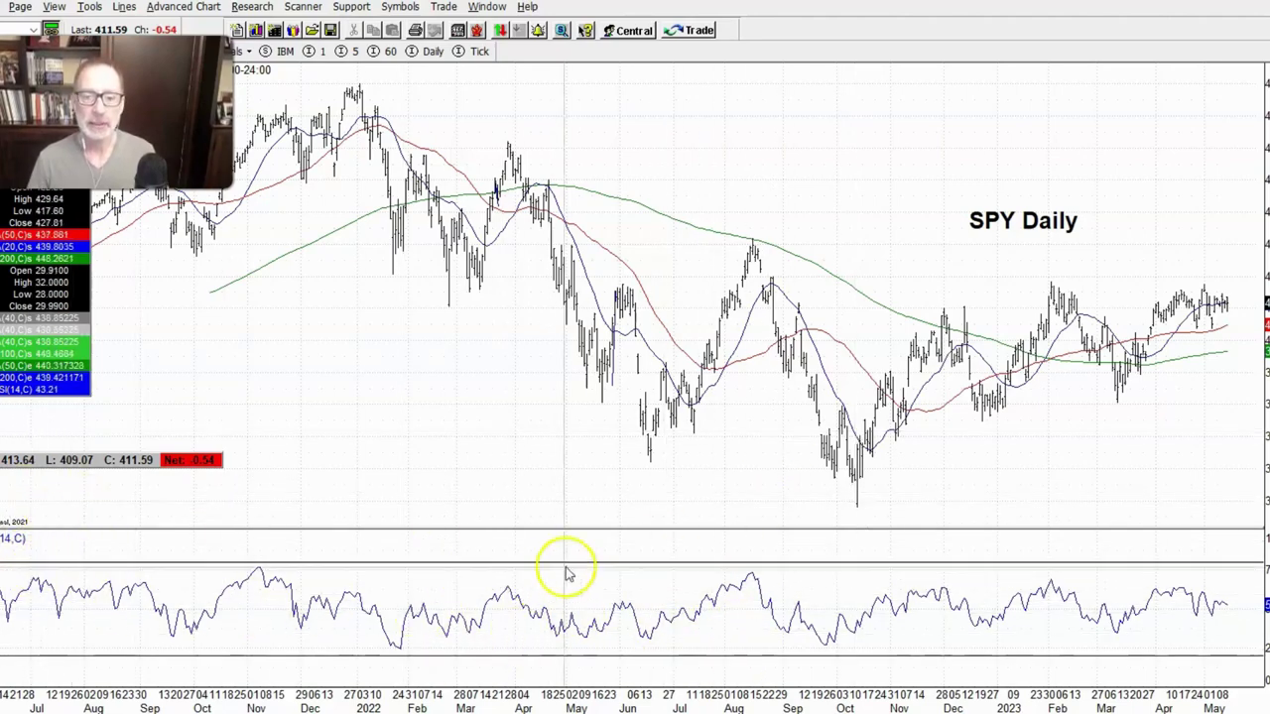
scroll(742, 601, left, 2)
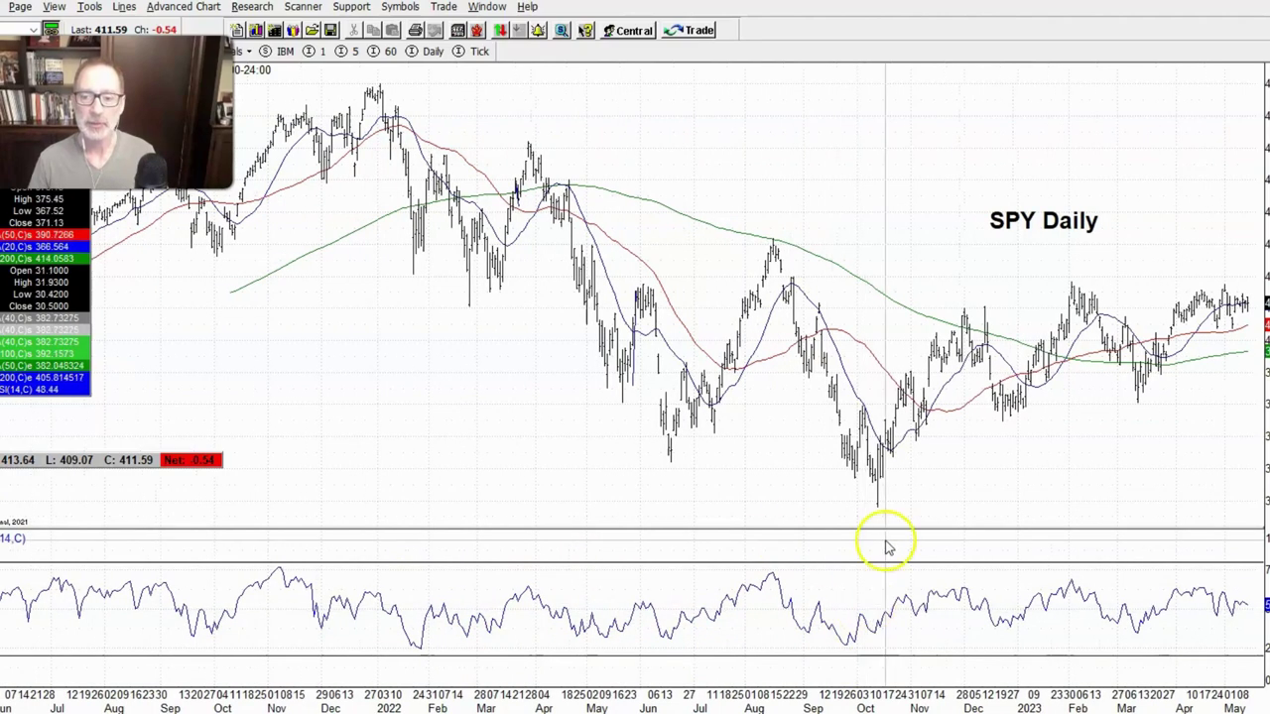
scroll(805, 527, right, 6)
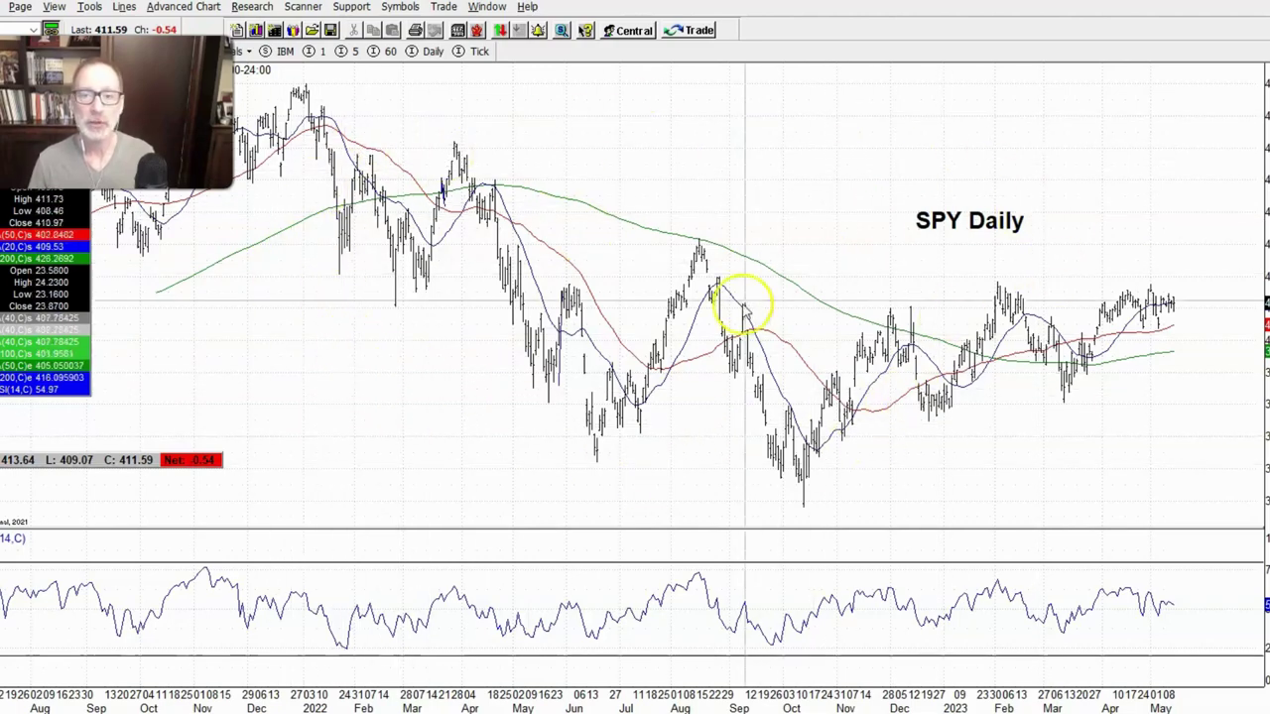
drag(811, 211, 666, 212)
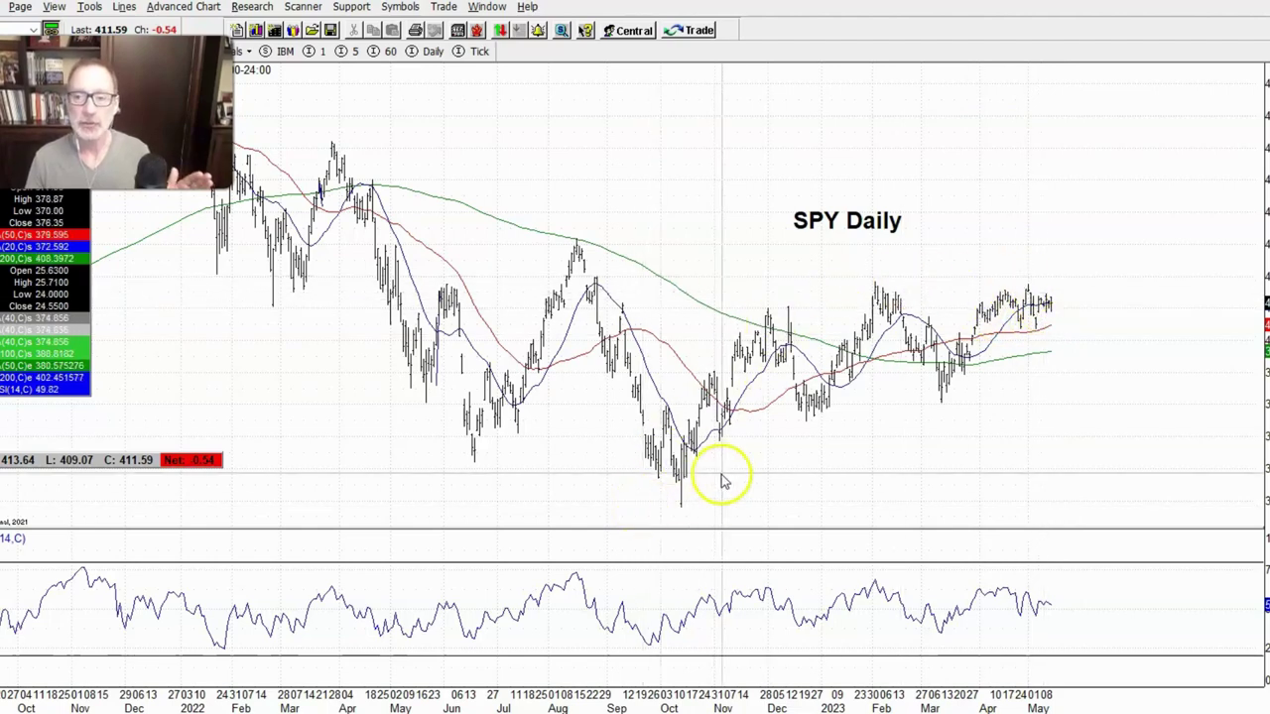
drag(573, 191, 892, 227)
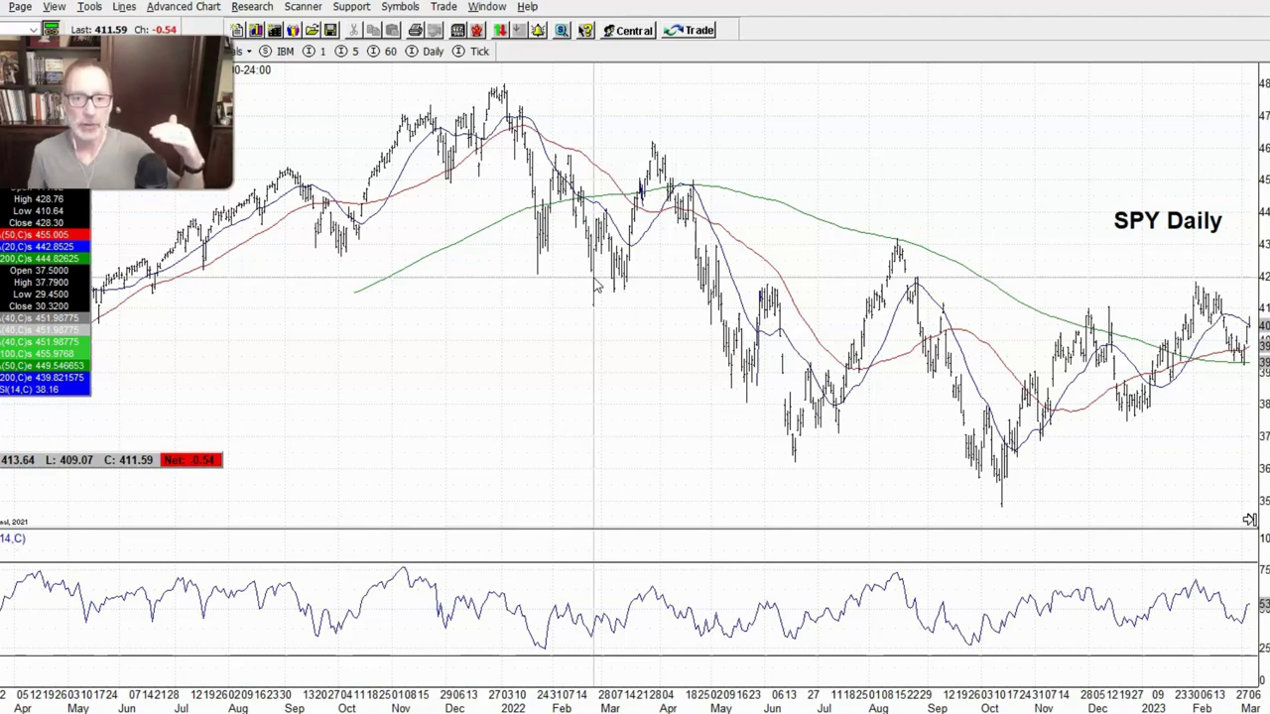
Step: Draw a descending channel on SPY, its upper line from the January 2022 high and its lower line under the lows to October 2022
drag(596, 285, 8, 548)
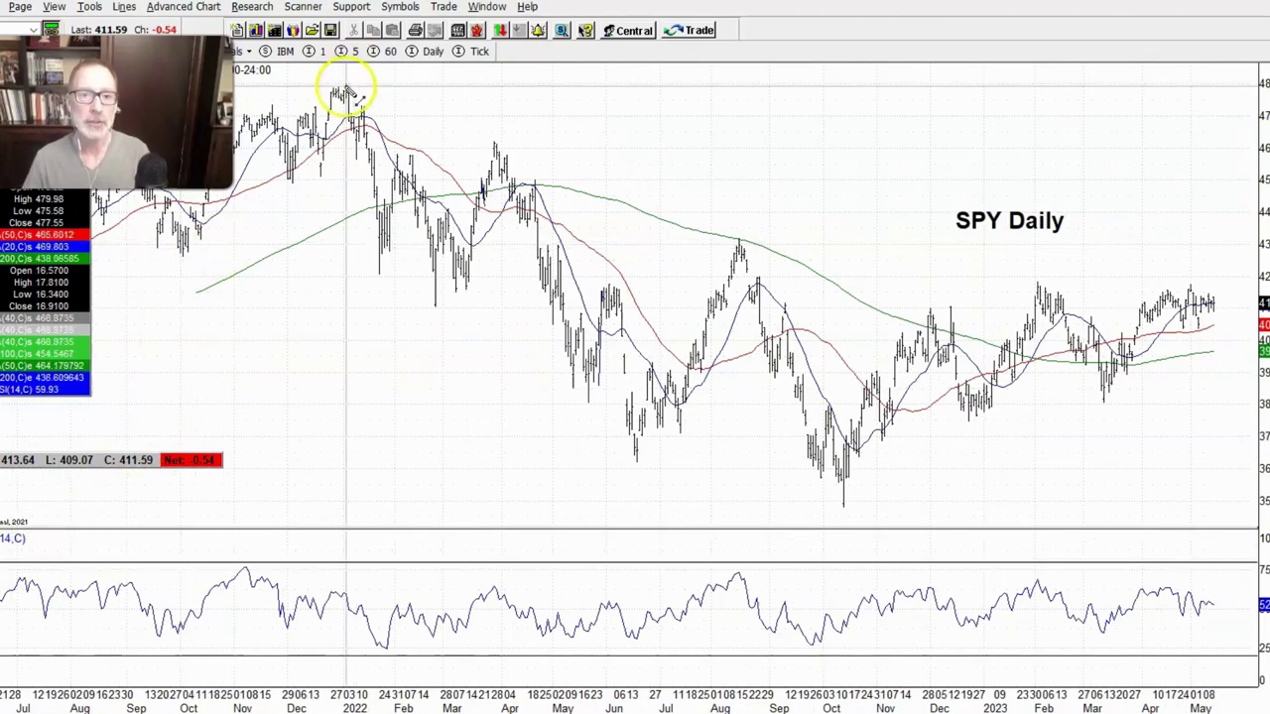
drag(759, 245, 982, 322)
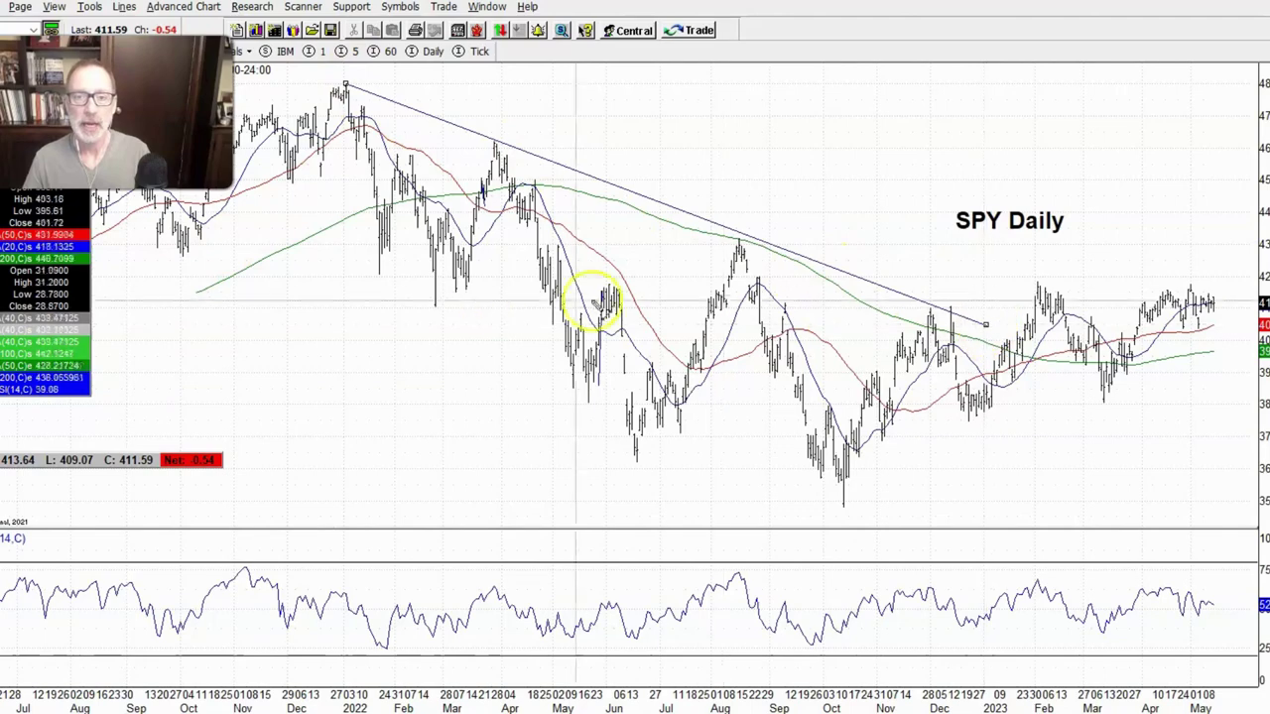
mouse_move(369, 268)
mouse_down()
mouse_move(646, 431)
mouse_move(856, 523)
mouse_up()
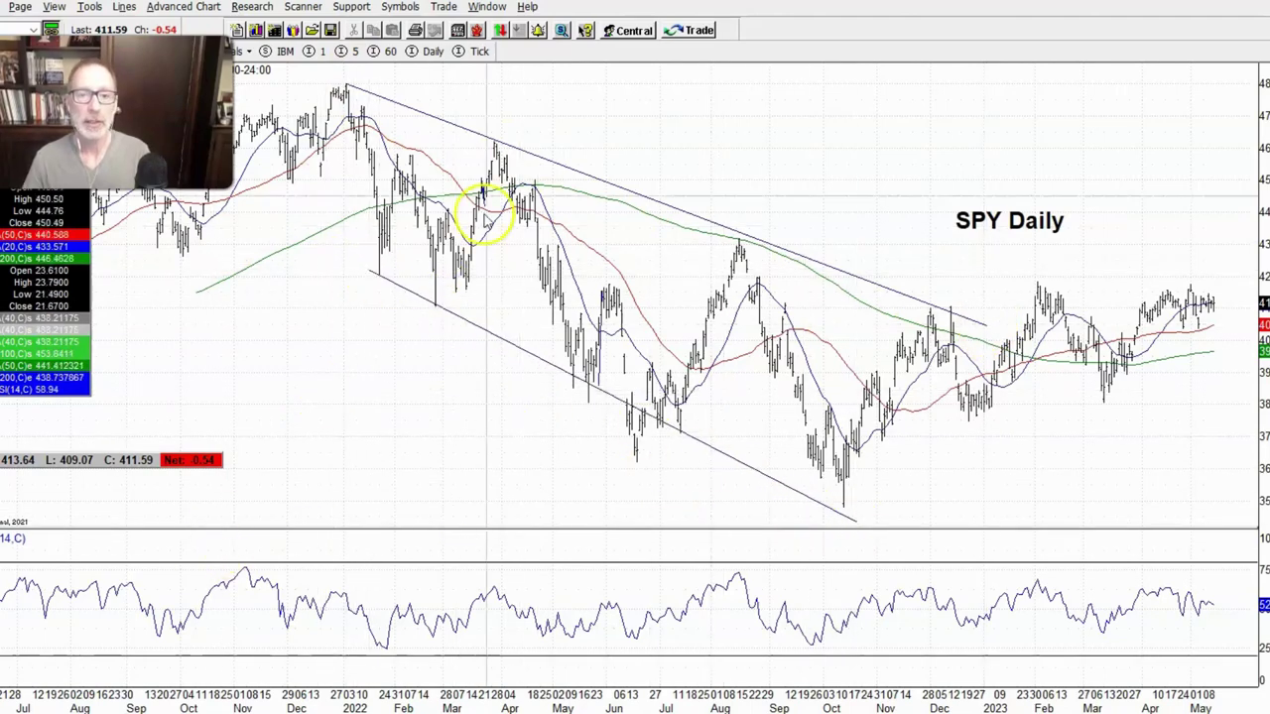
Step: Draw a rising channel on SPY, its lower line from the October 2022 low and its upper line along the December and February highs
drag(887, 218, 525, 207)
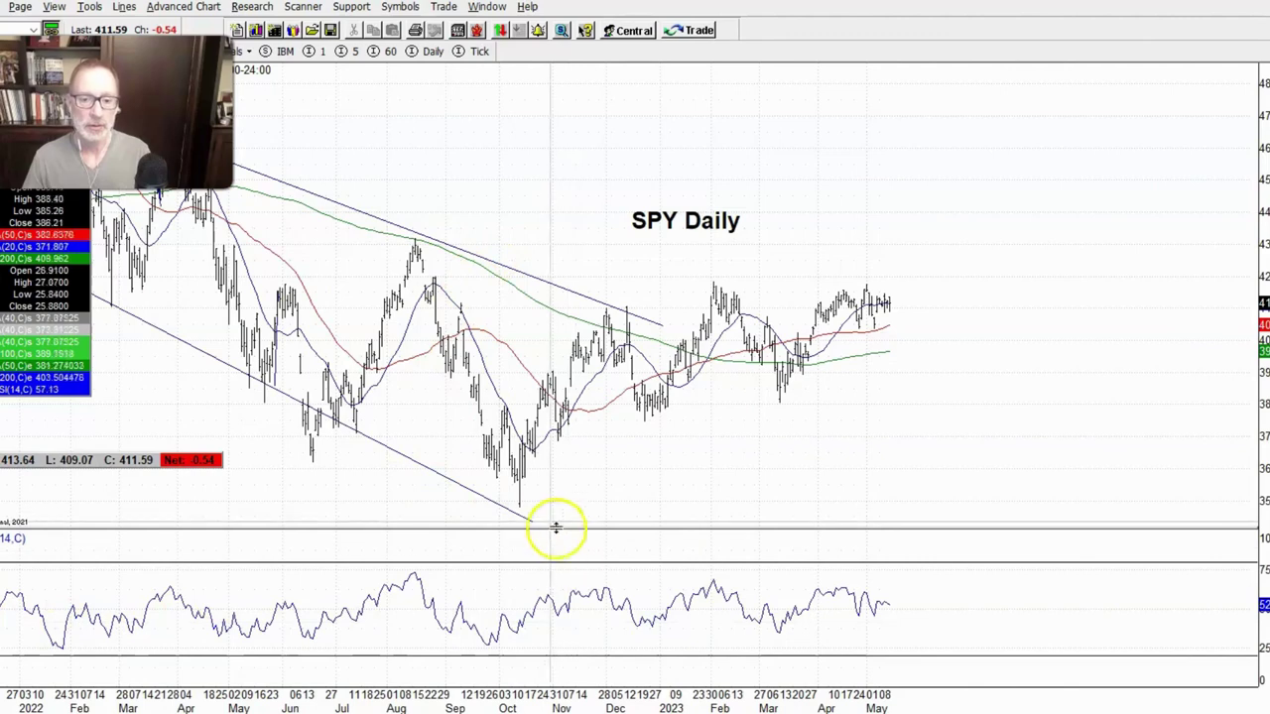
mouse_move(524, 507)
mouse_down()
mouse_move(587, 454)
mouse_move(983, 328)
mouse_up()
drag(463, 364, 907, 214)
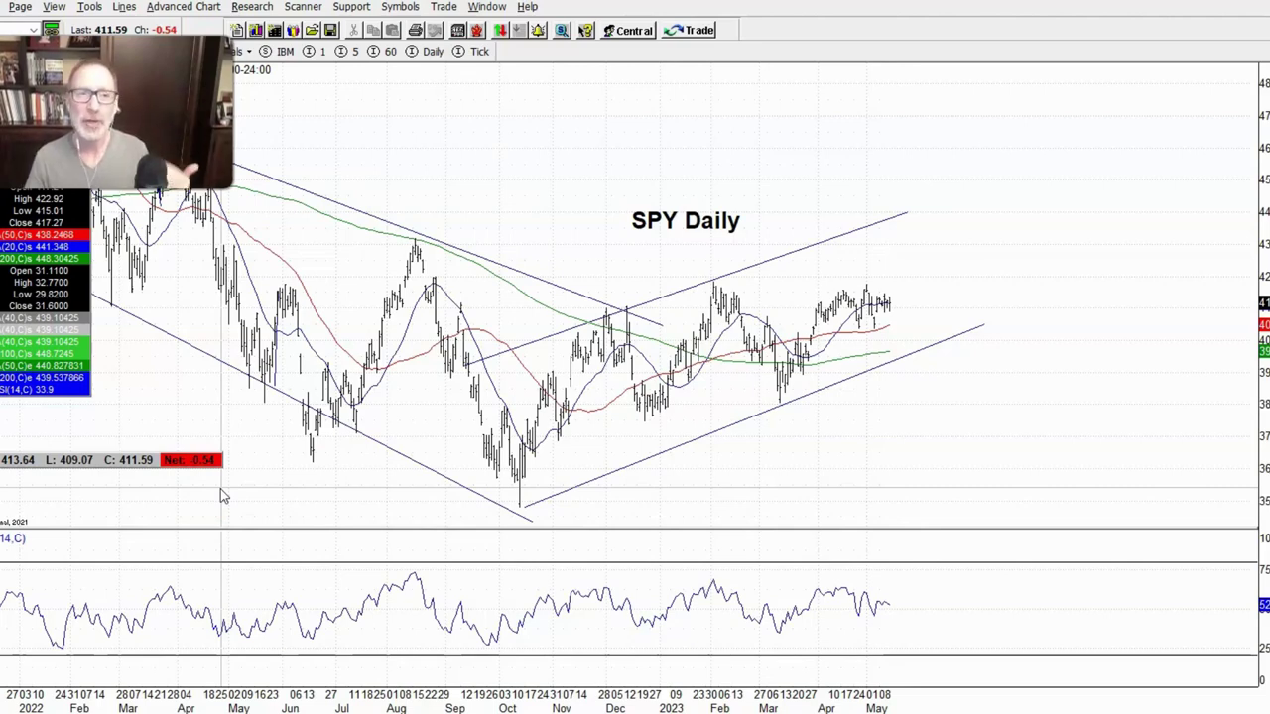
Step: Remove all four trend lines of the falling and rising channels from the SPY chart
drag(477, 208, 675, 199)
drag(352, 298, 426, 360)
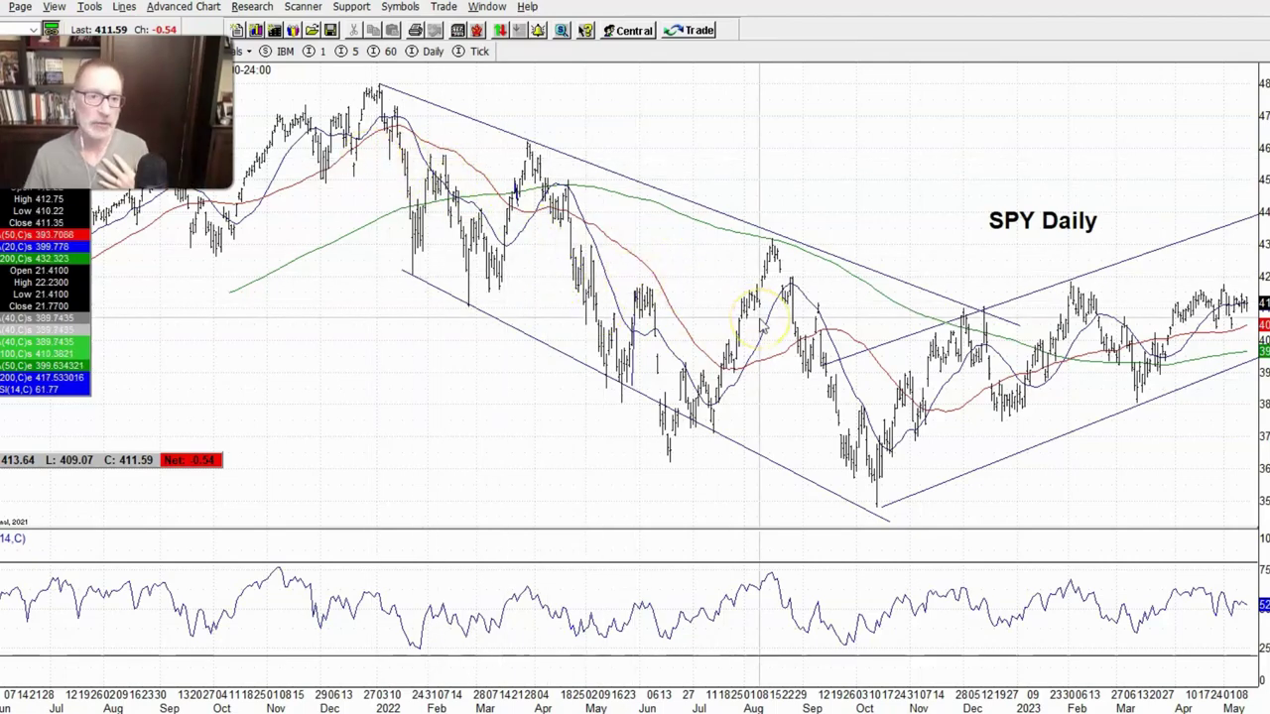
drag(615, 478, 260, 427)
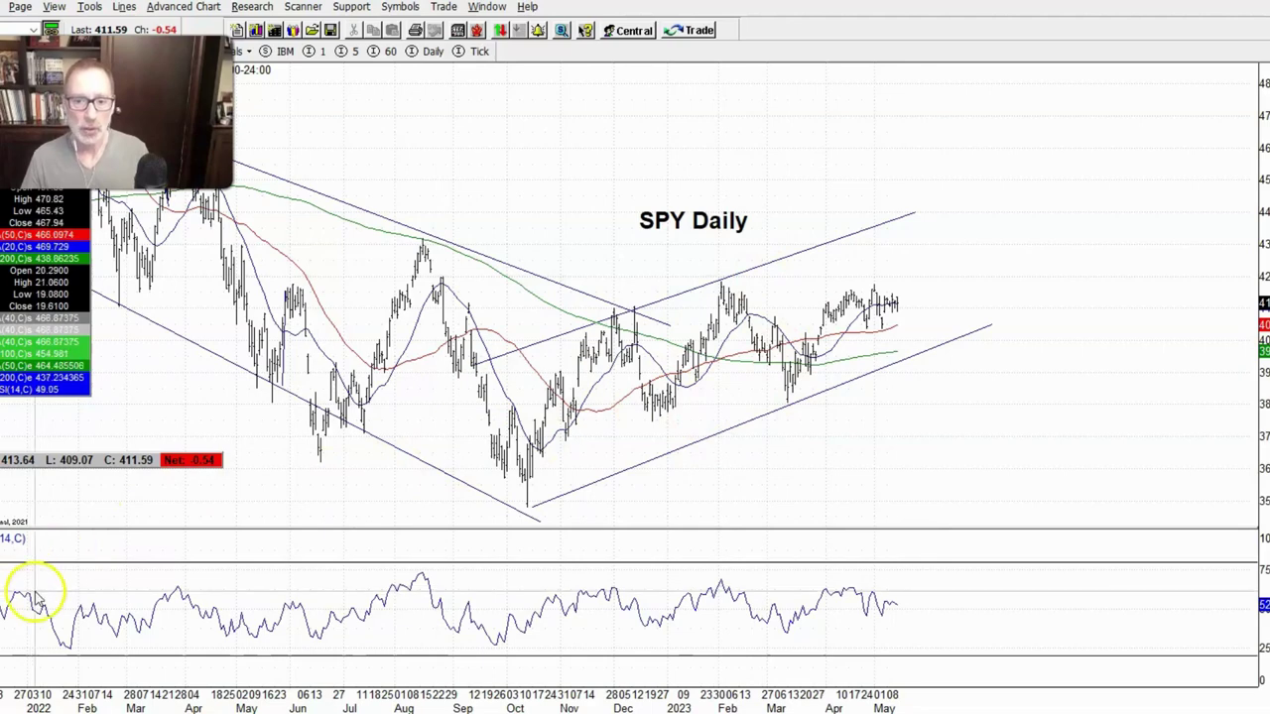
right_click(364, 219)
click(406, 283)
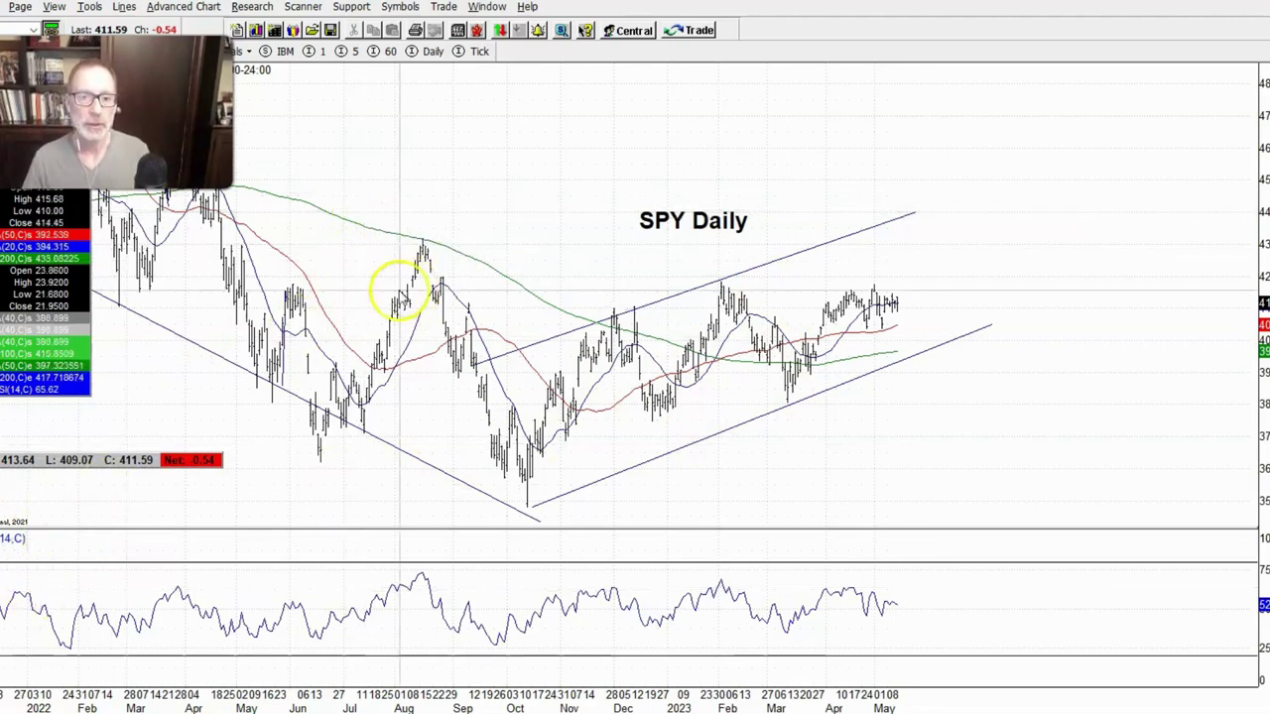
right_click(412, 454)
click(459, 522)
right_click(652, 459)
click(703, 535)
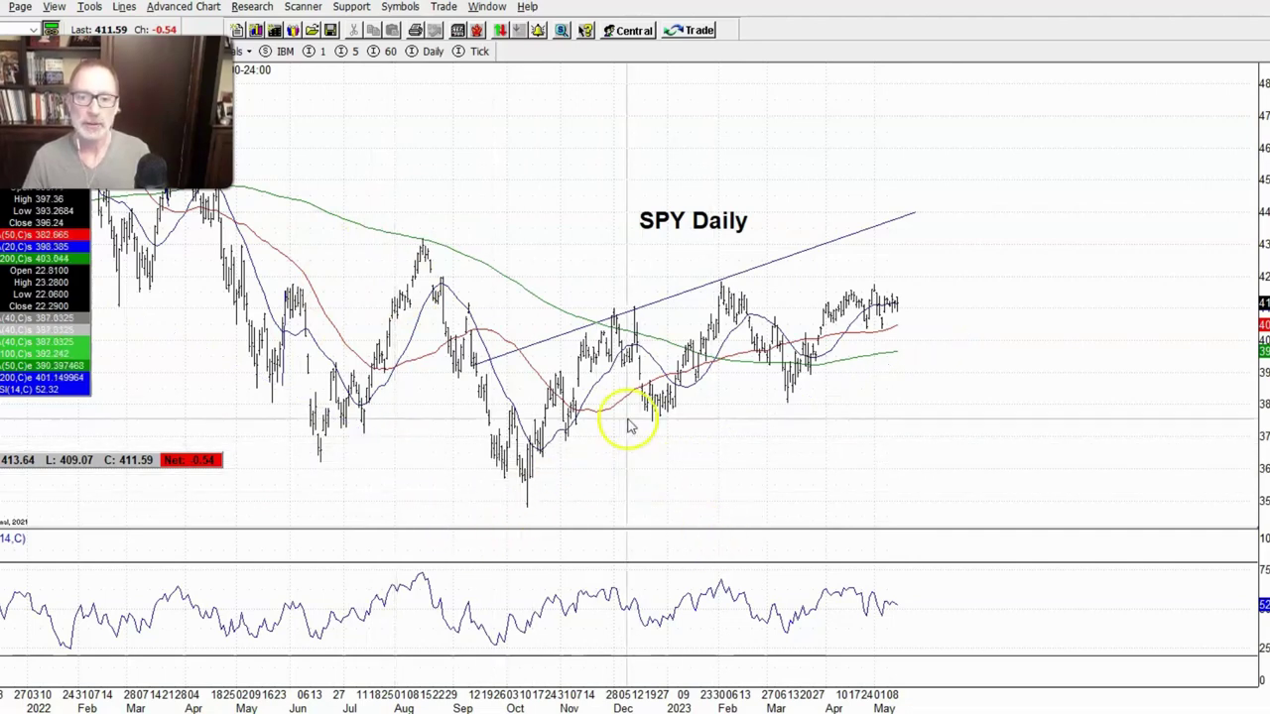
right_click(669, 295)
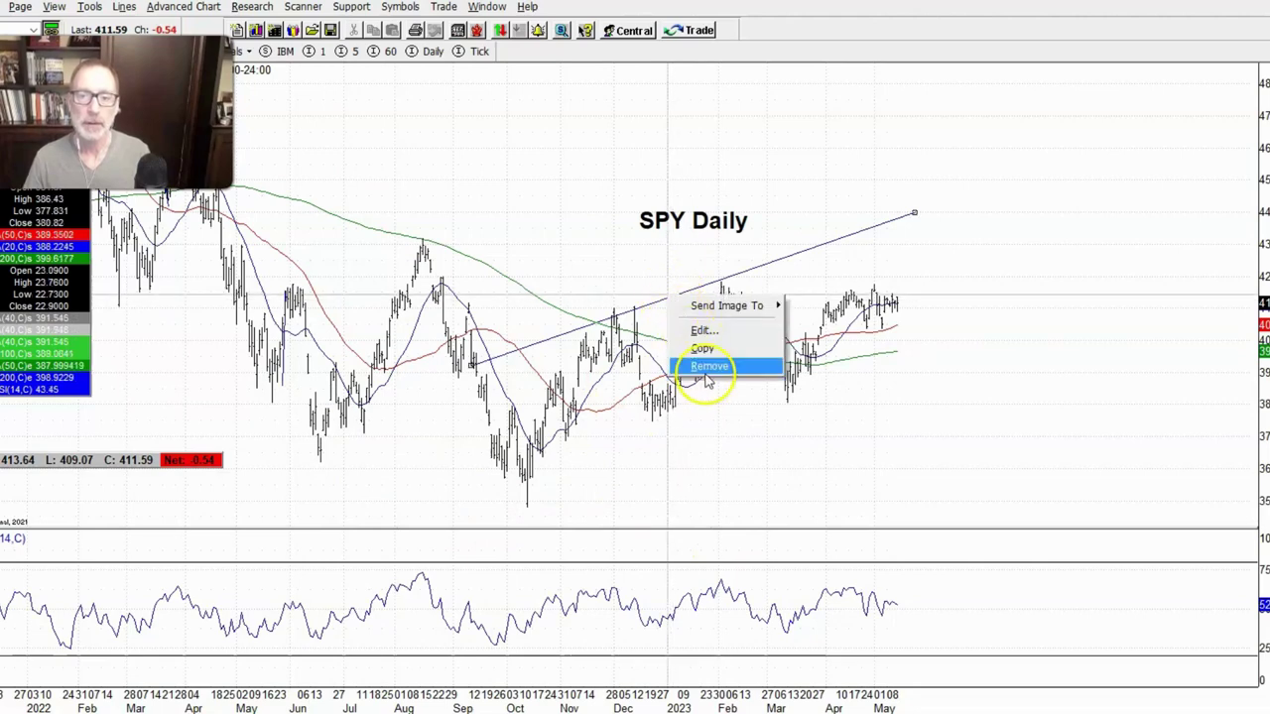
click(707, 371)
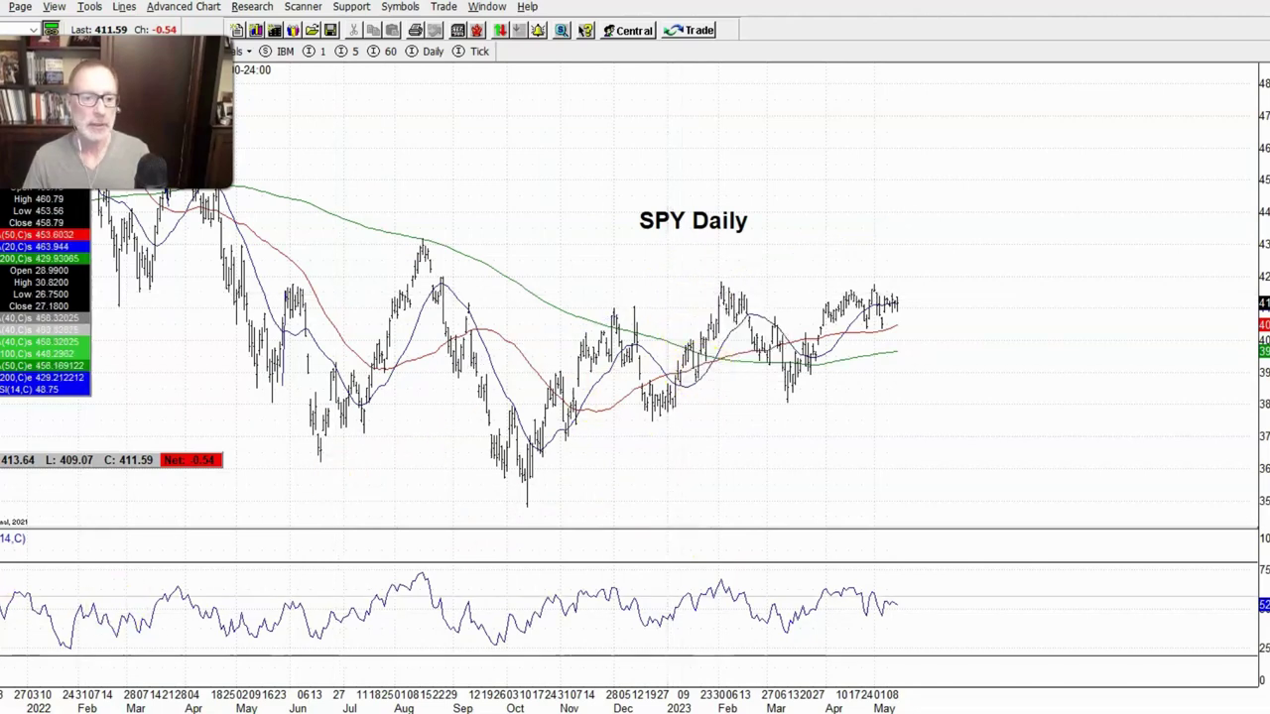
Step: Draw an ascending triangle on SPY with a support line rising from the March 2023 low and horizontal resistance from the February high
mouse_move(787, 402)
mouse_down()
mouse_move(903, 334)
mouse_move(922, 287)
mouse_move(715, 295)
mouse_move(702, 270)
mouse_move(717, 283)
mouse_up()
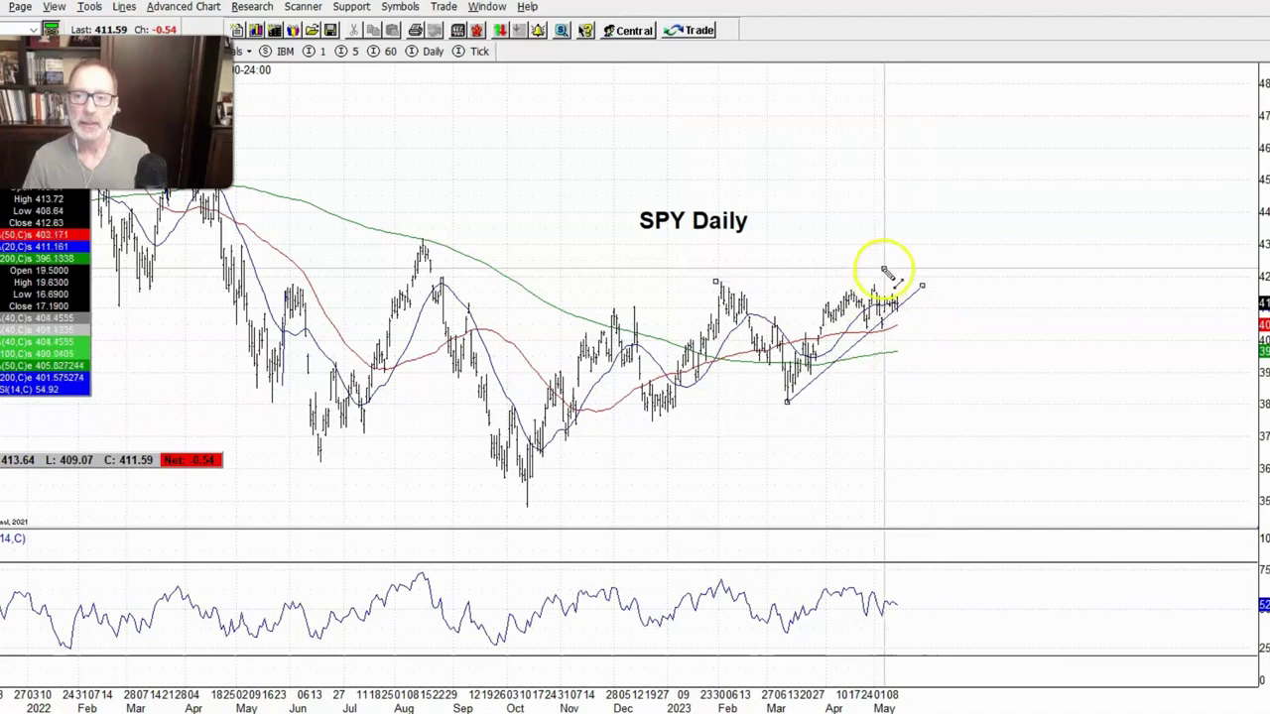
drag(931, 287, 937, 294)
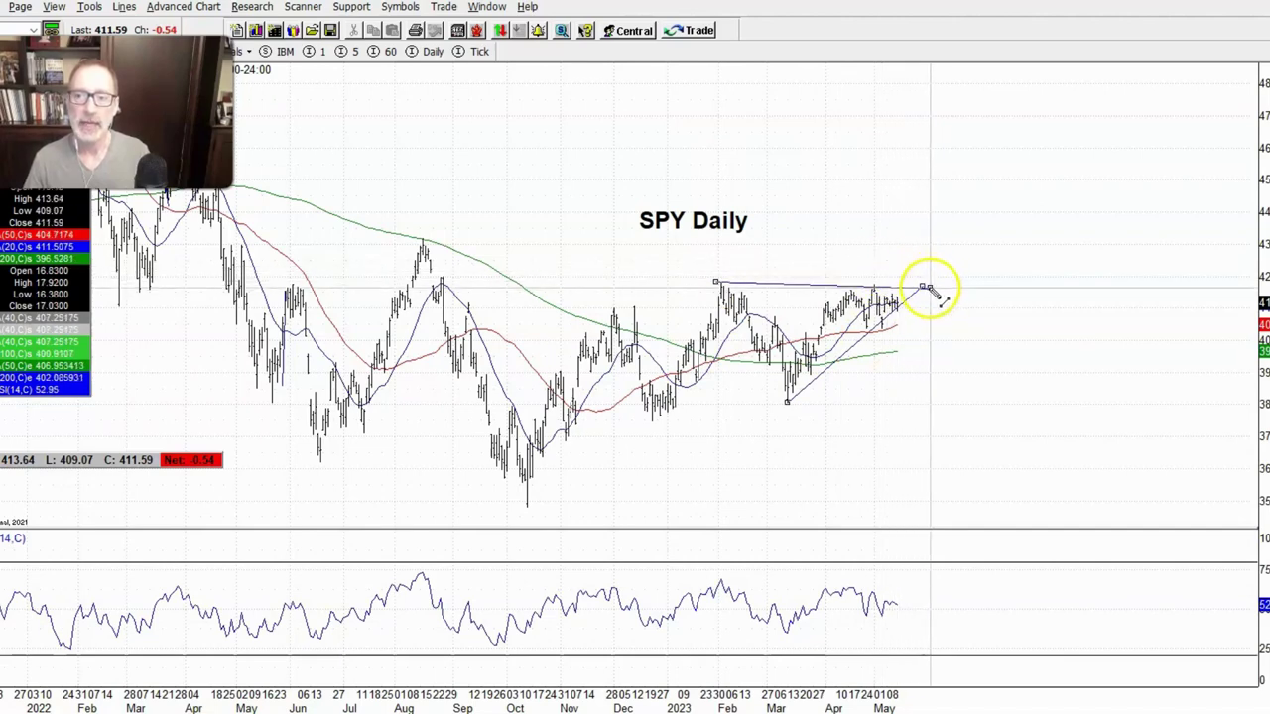
drag(924, 288, 927, 285)
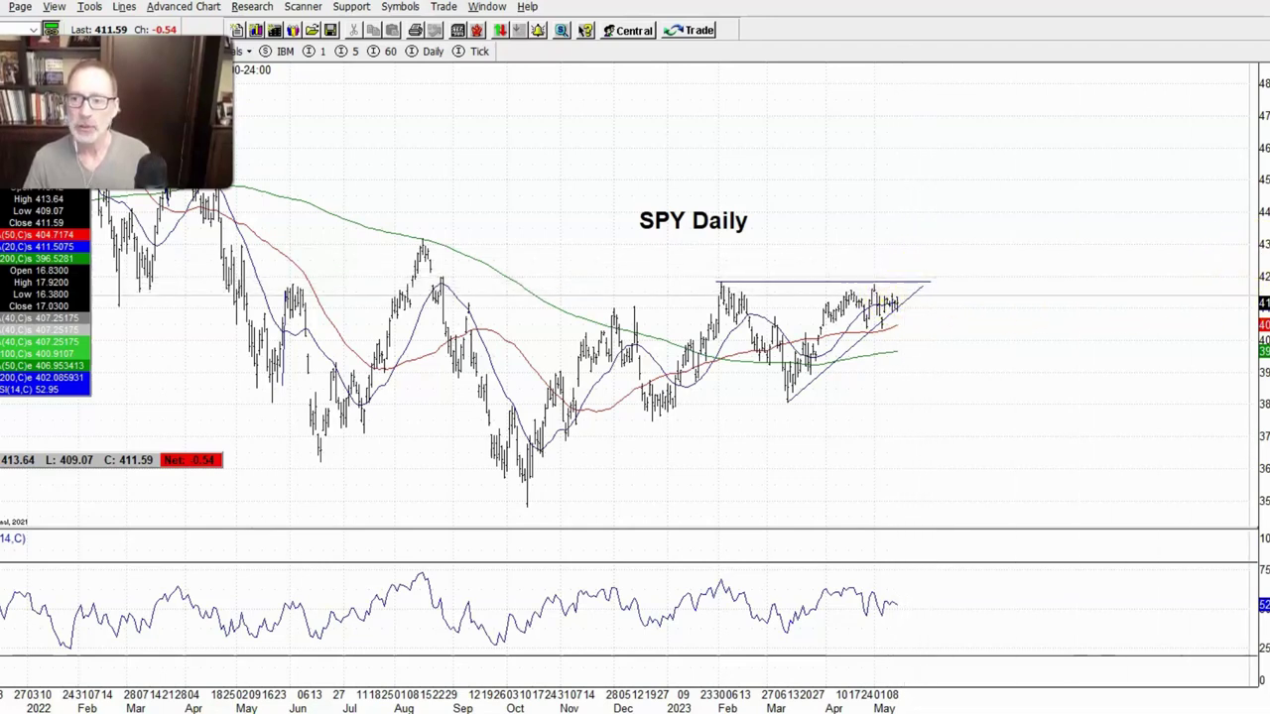
Step: Load $COMPQ from the quote list and maximize its daily chart
drag(1040, 326, 1252, 315)
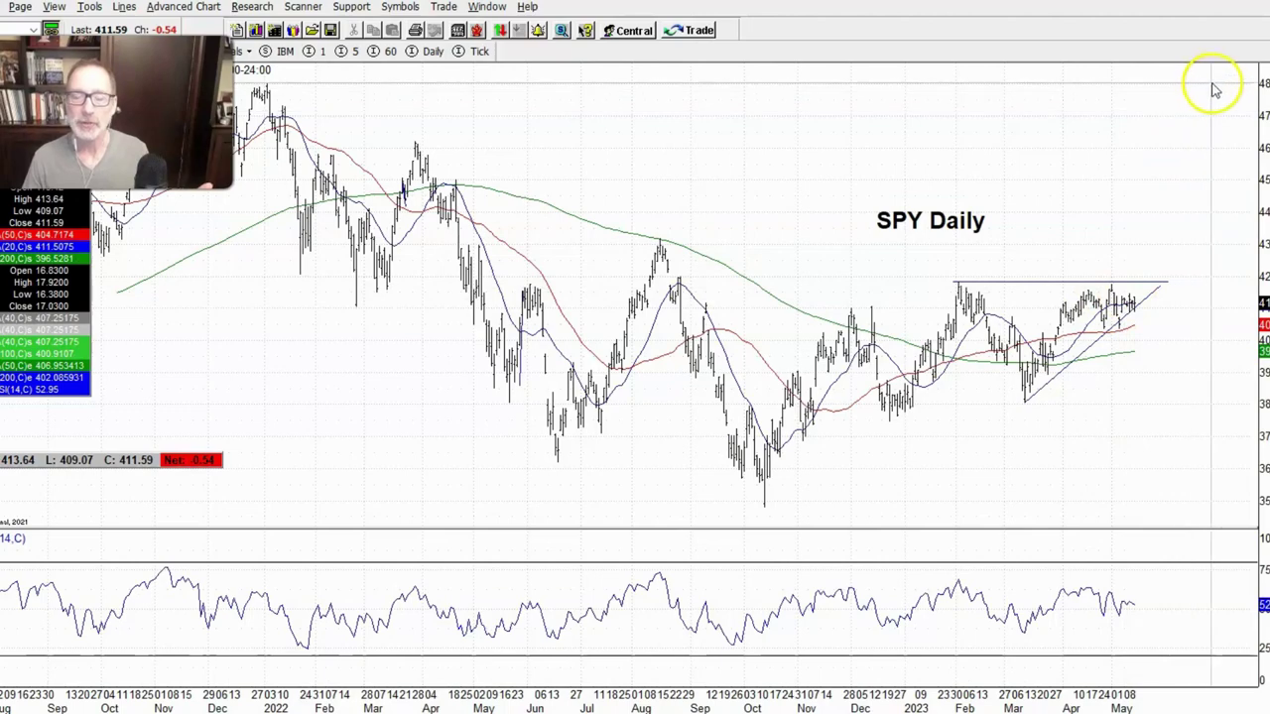
drag(1240, 87, 957, 156)
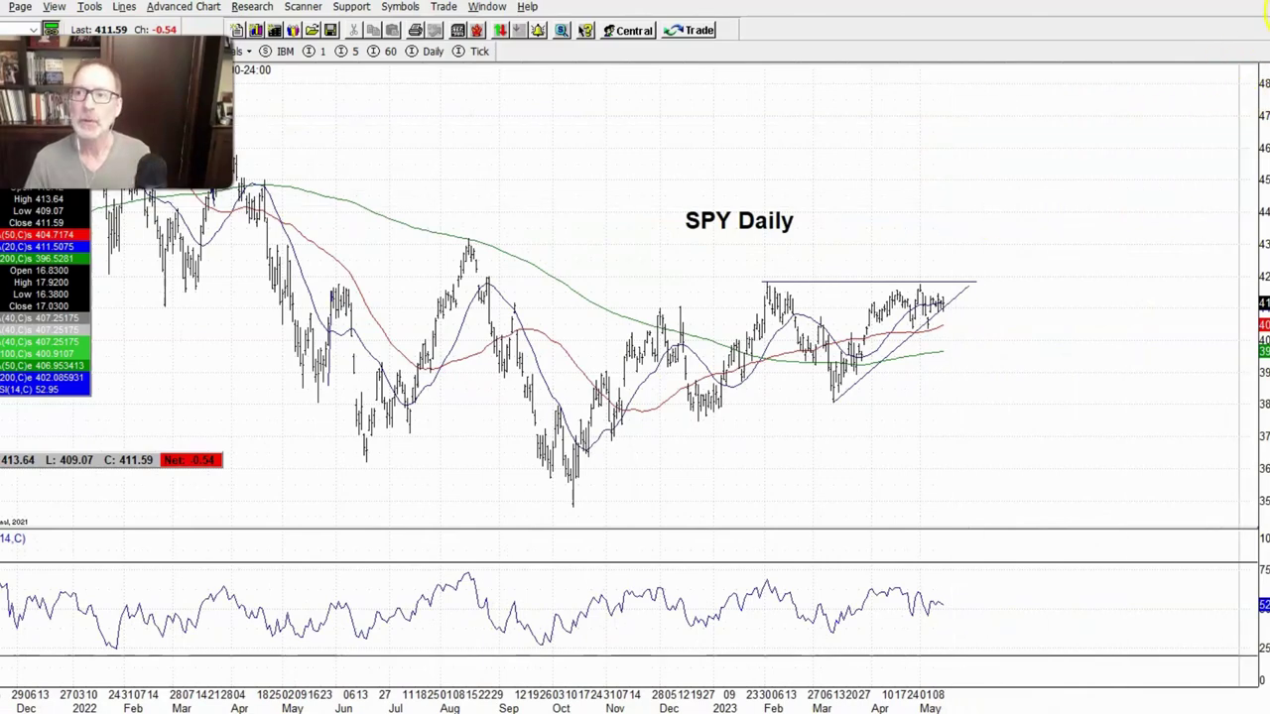
click(1262, 8)
click(869, 366)
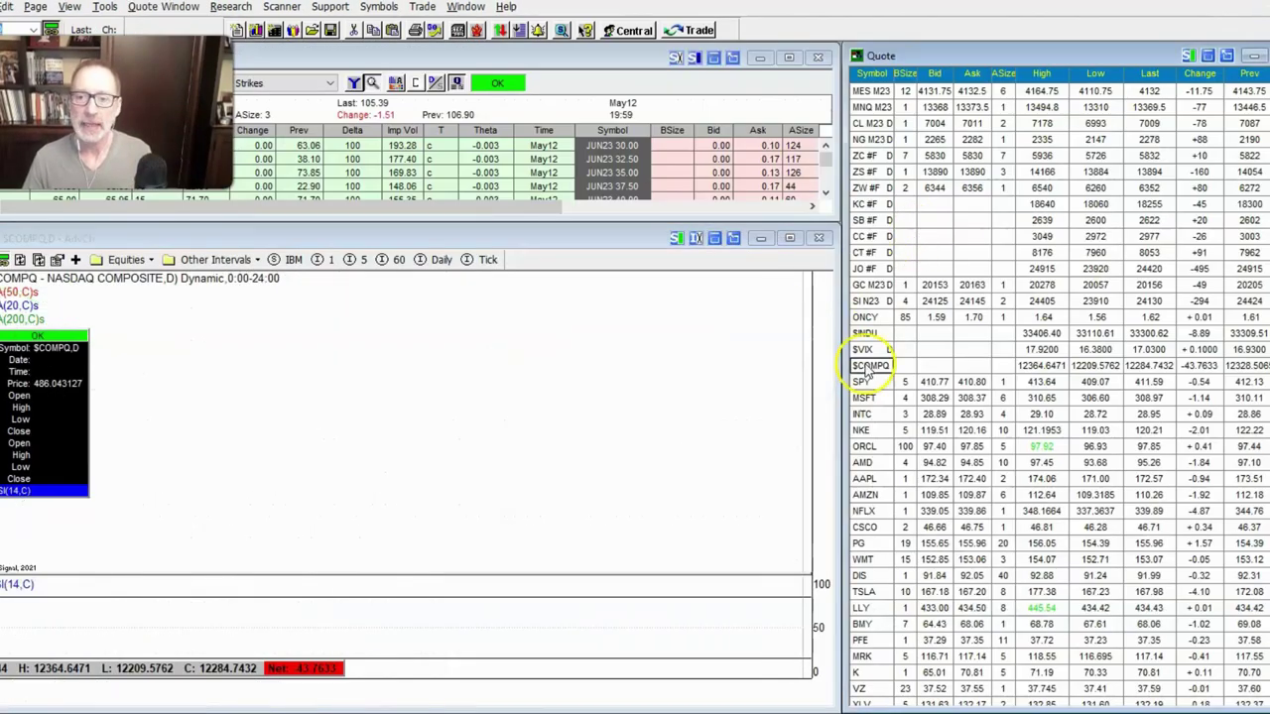
click(788, 238)
Step: Draw rising support from the March 2023 low and near-horizontal resistance from the February high on $COMPQ, and stretch the price scale
drag(1077, 241, 746, 246)
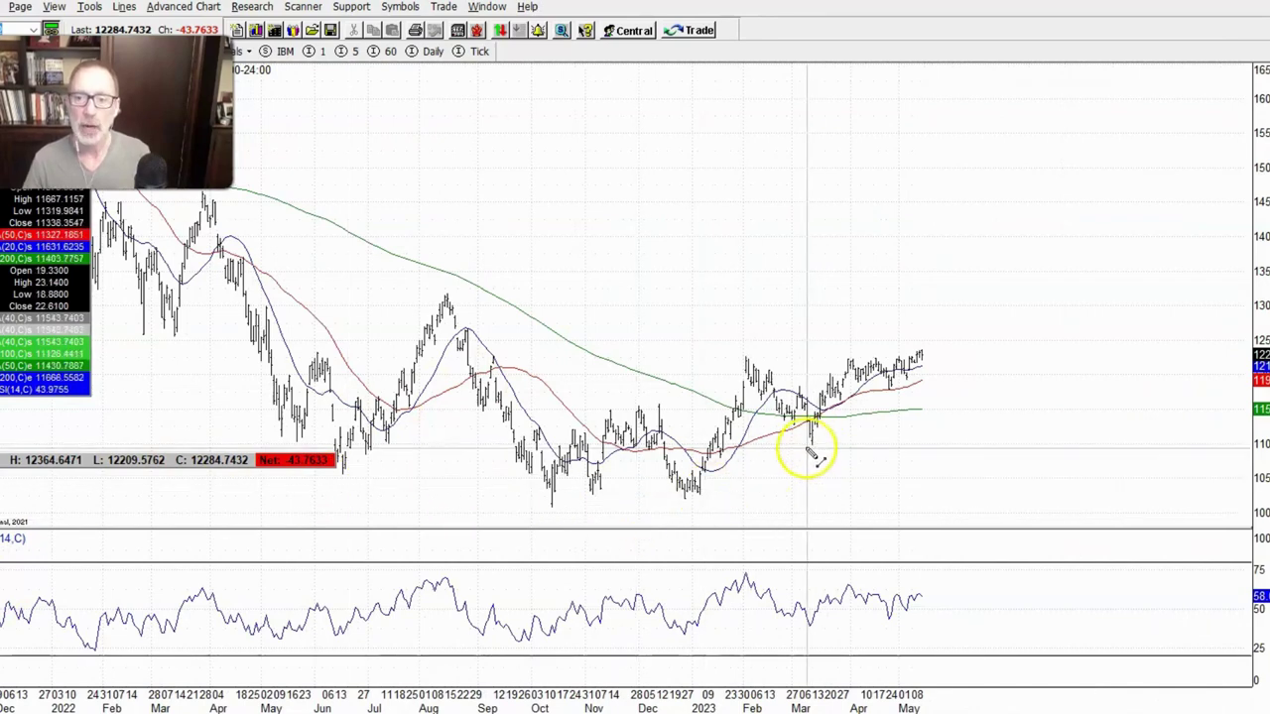
drag(816, 444, 940, 345)
mouse_move(746, 359)
mouse_down()
mouse_move(952, 368)
mouse_move(945, 350)
mouse_move(964, 364)
mouse_up()
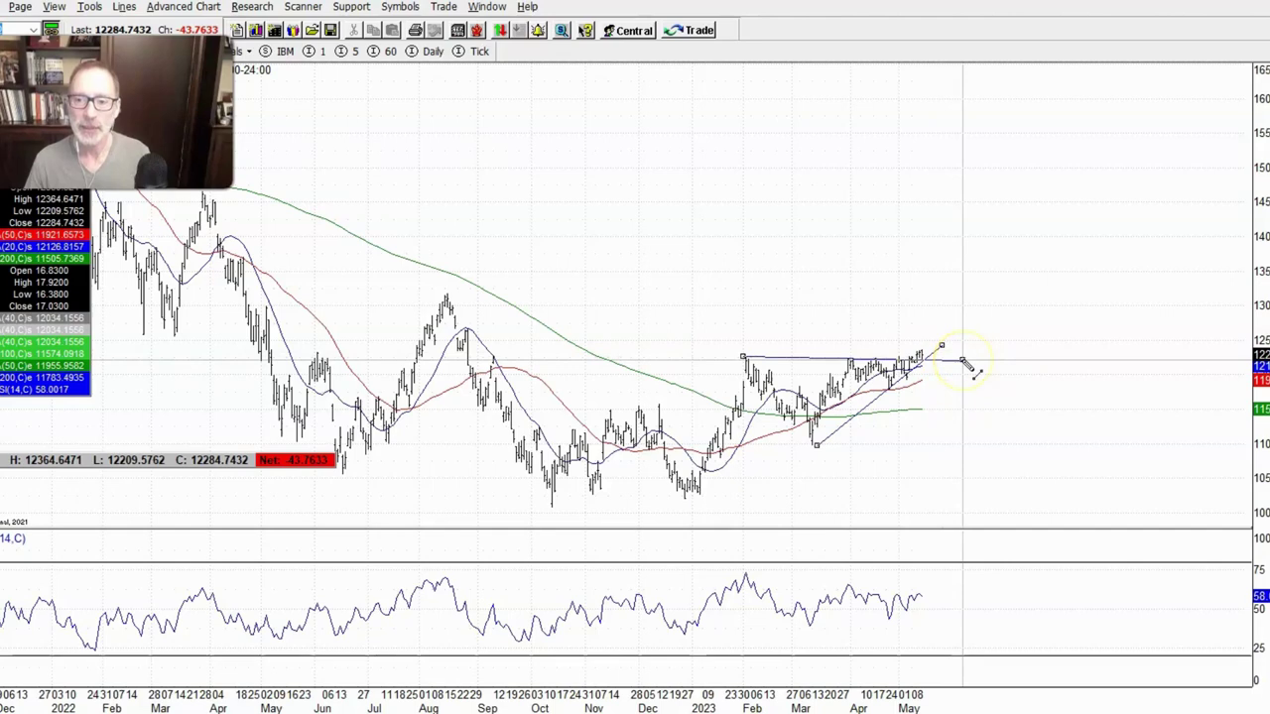
drag(960, 358, 962, 358)
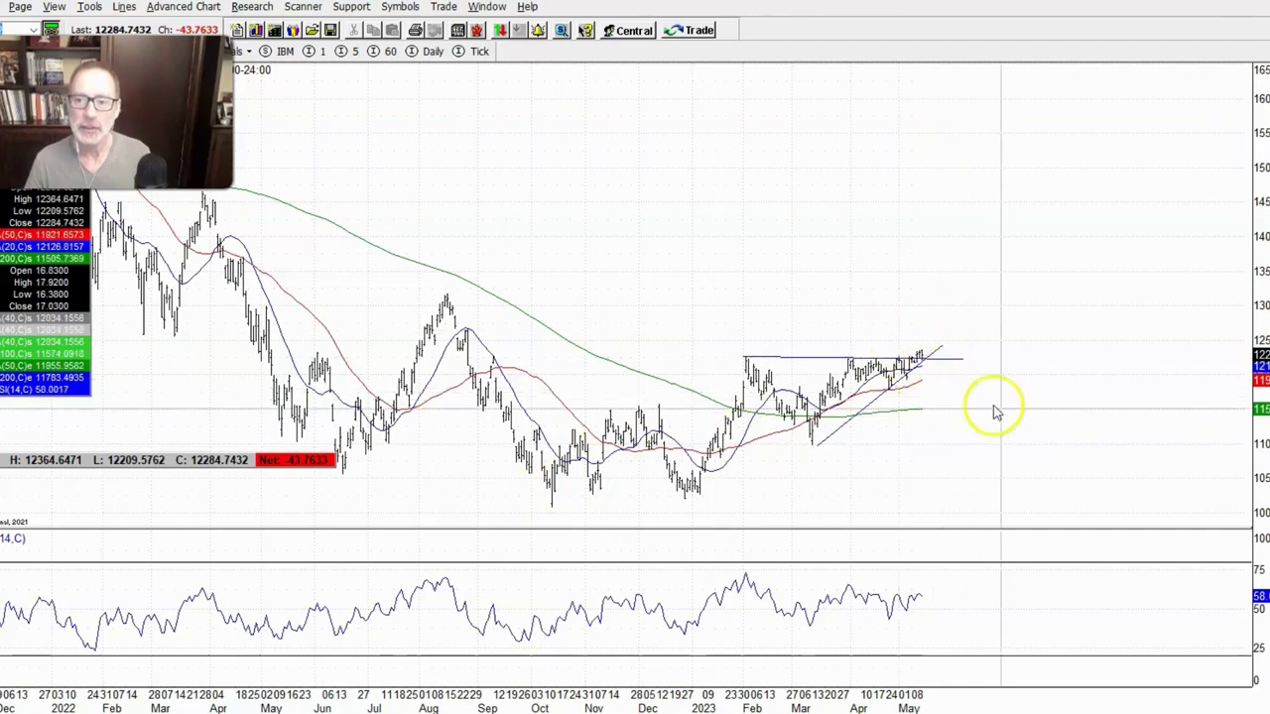
drag(1252, 298, 1092, 244)
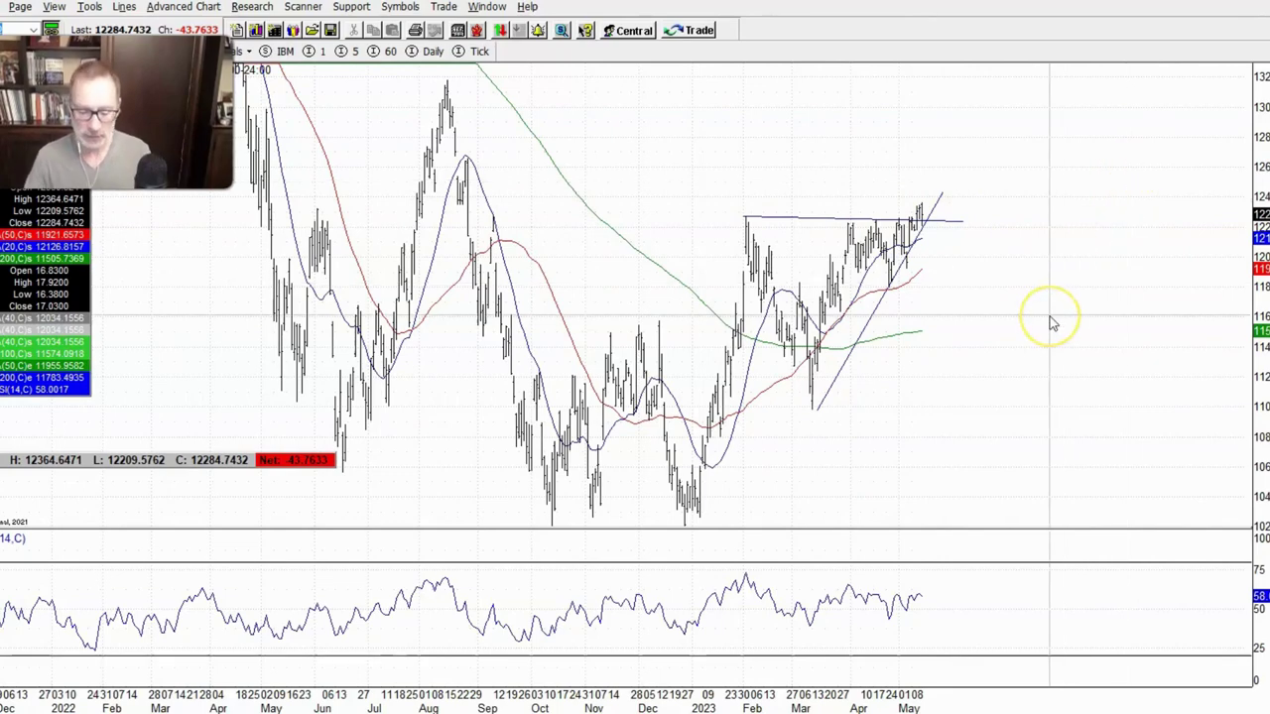
Step: Switch the chart to QQQ and draw a rising channel from the January 2023 low, with a roughly parallel line above the highs
text(qqq)
key(Return)
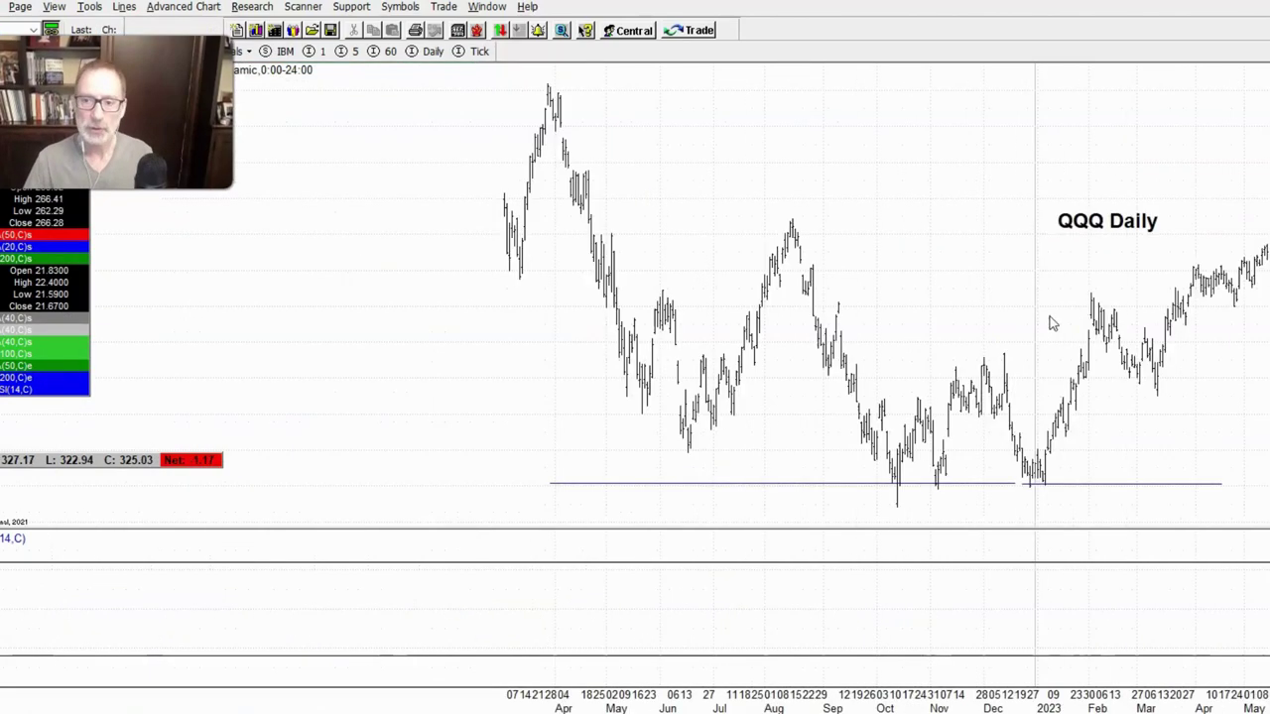
drag(1043, 199, 541, 229)
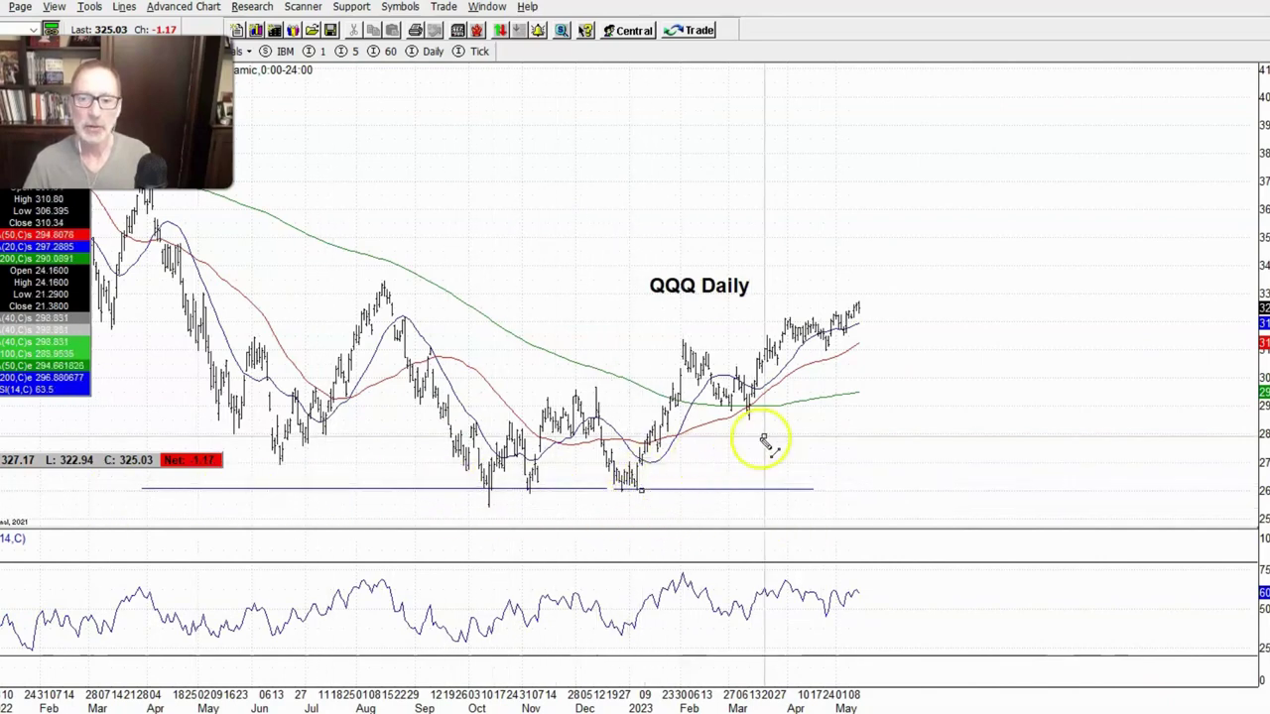
drag(875, 325, 907, 289)
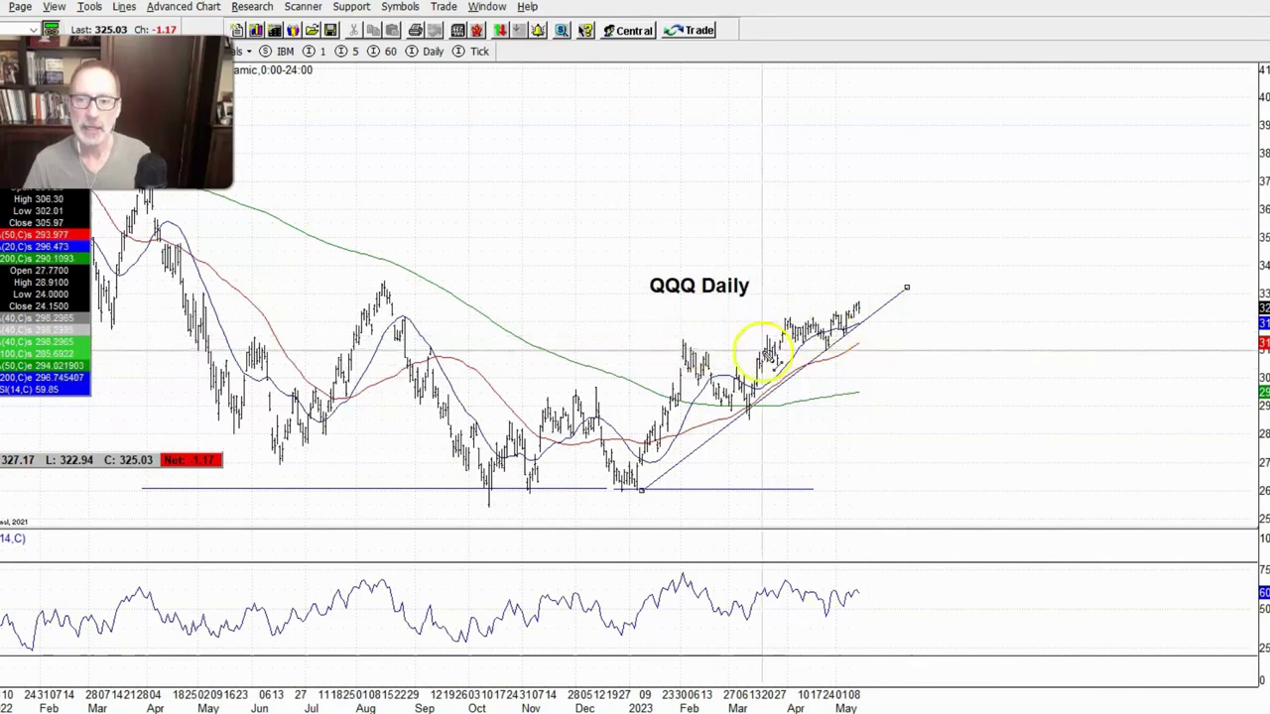
drag(593, 391, 882, 215)
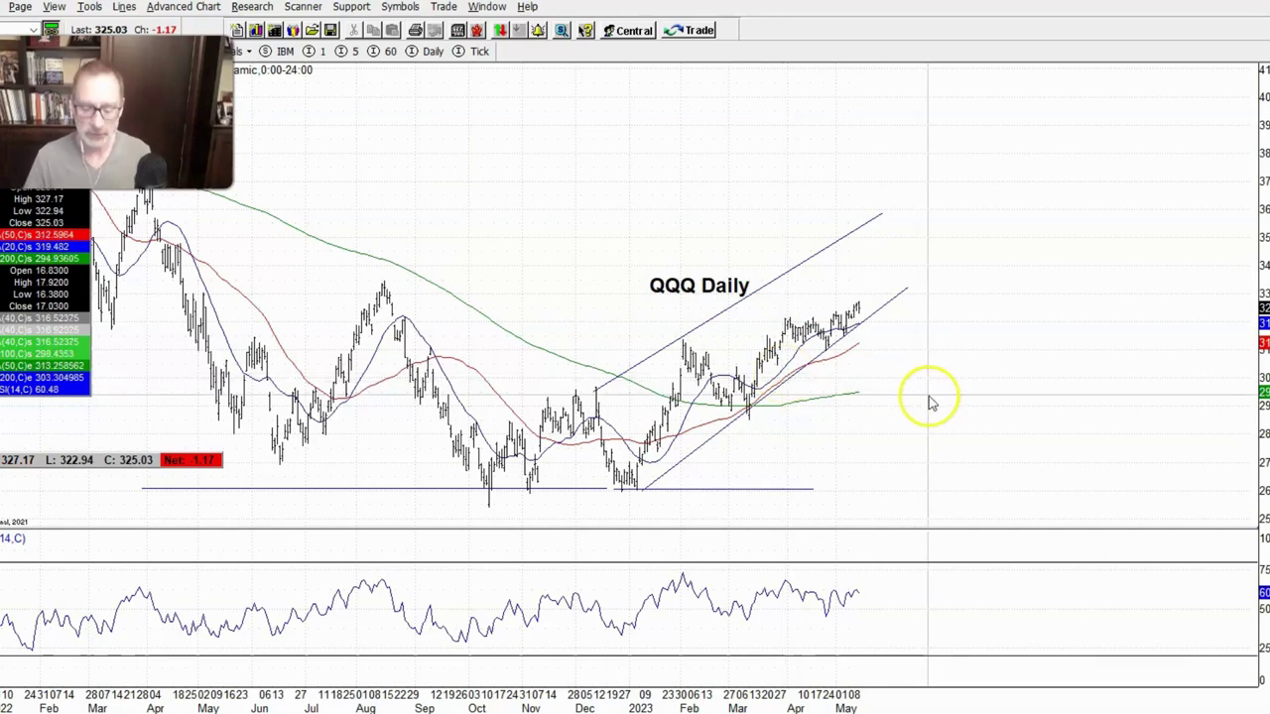
Step: Switch the chart back to SPY and review price action near the apex of the ascending triangle
text(spy)
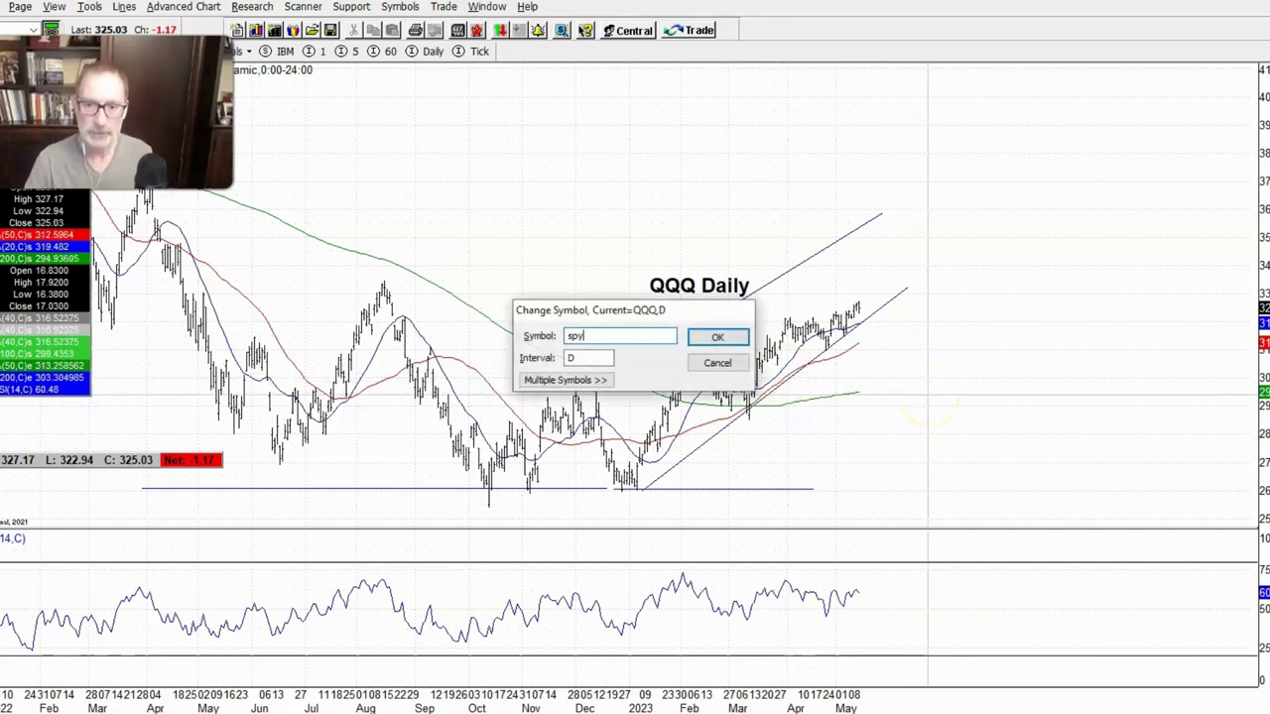
key(Return)
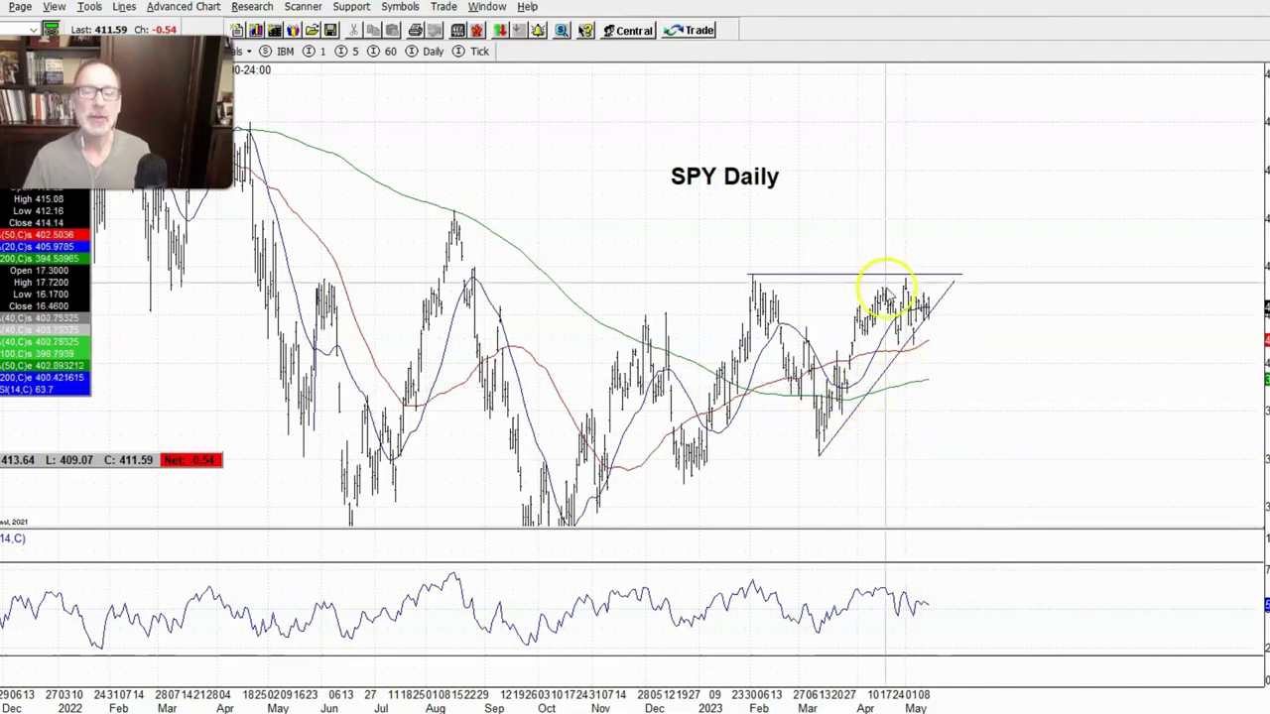
drag(938, 369, 1088, 415)
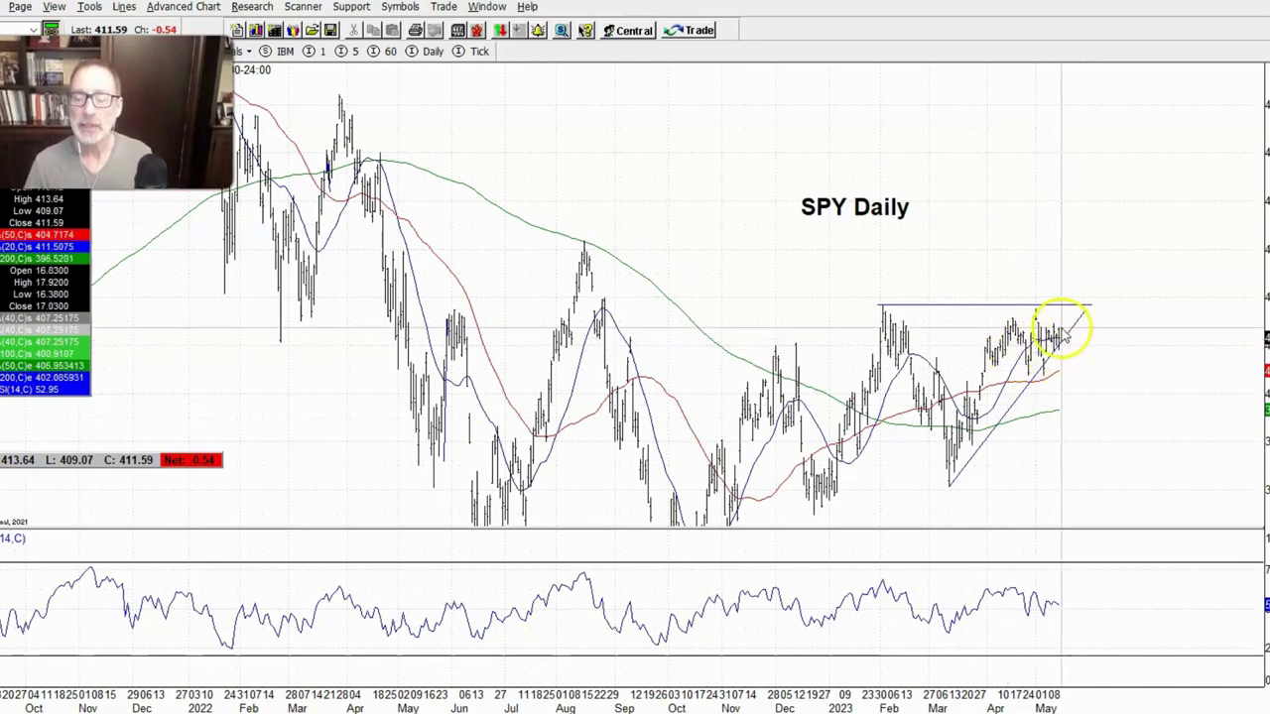
scroll(1088, 338, down, 1)
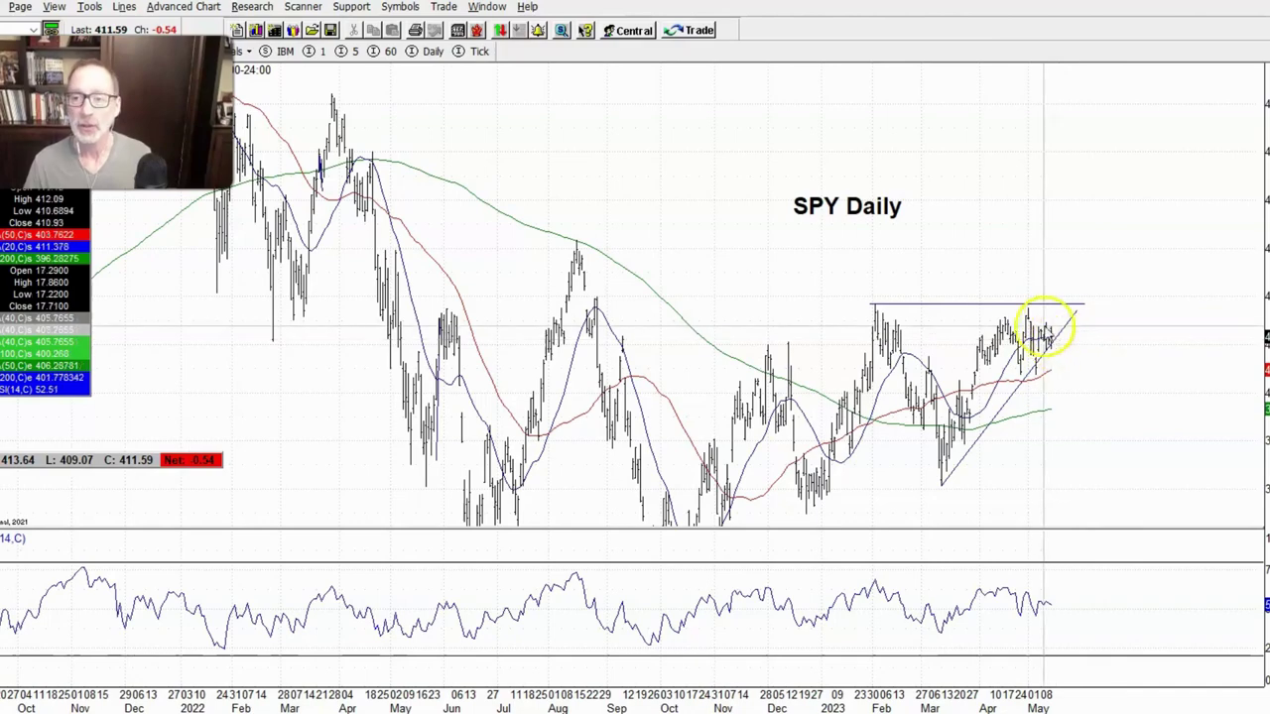
Step: Load AMD from the quote list and maximize its daily chart to examine the rising channel into May 2023
drag(1100, 249, 1083, 247)
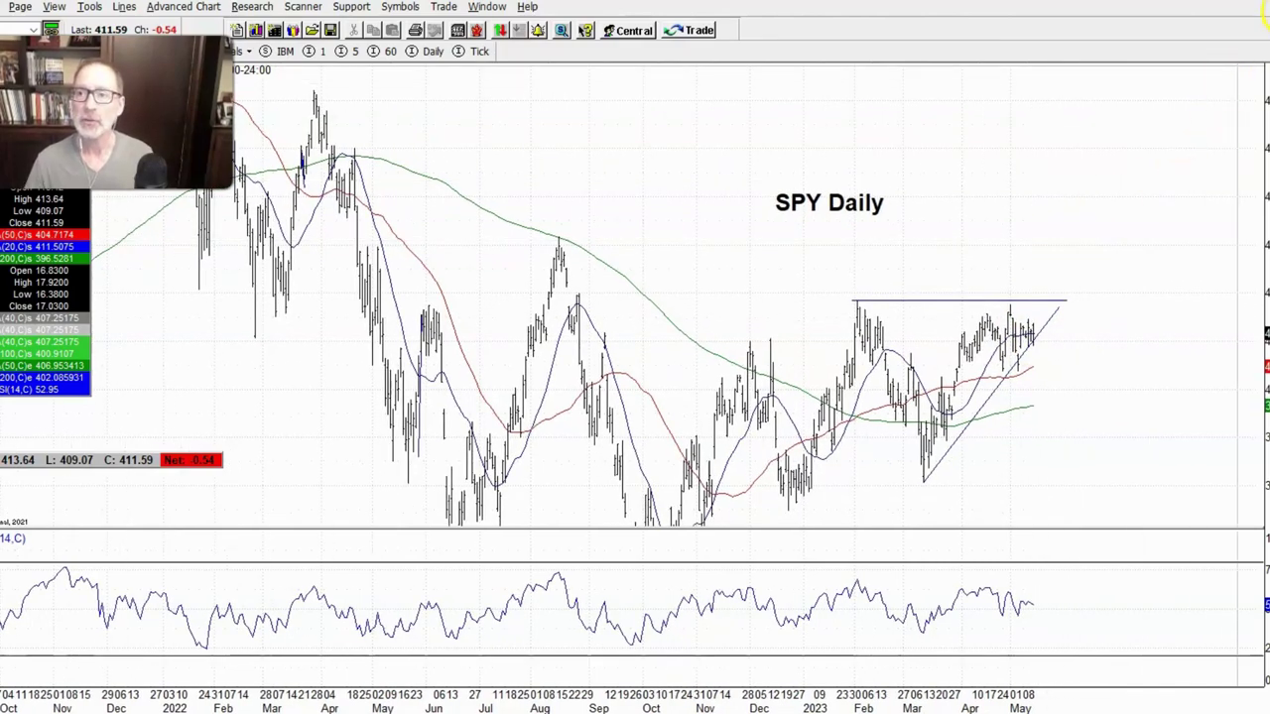
click(1262, 8)
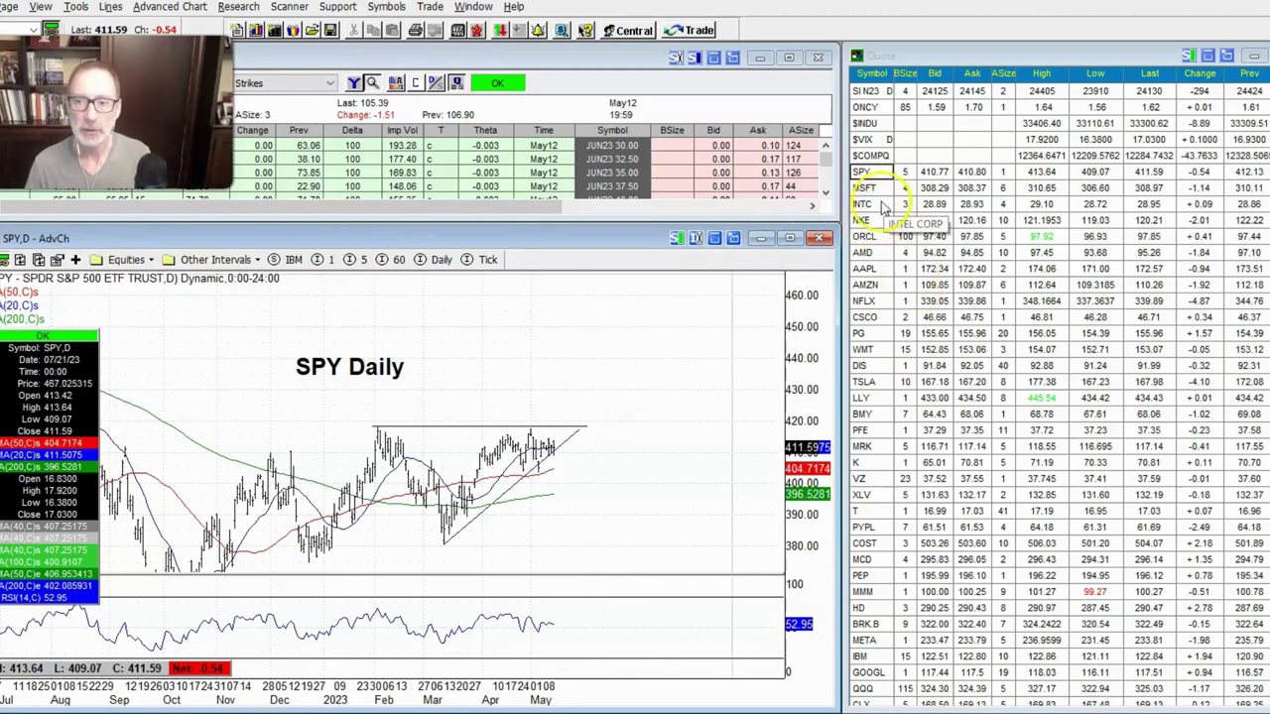
click(862, 254)
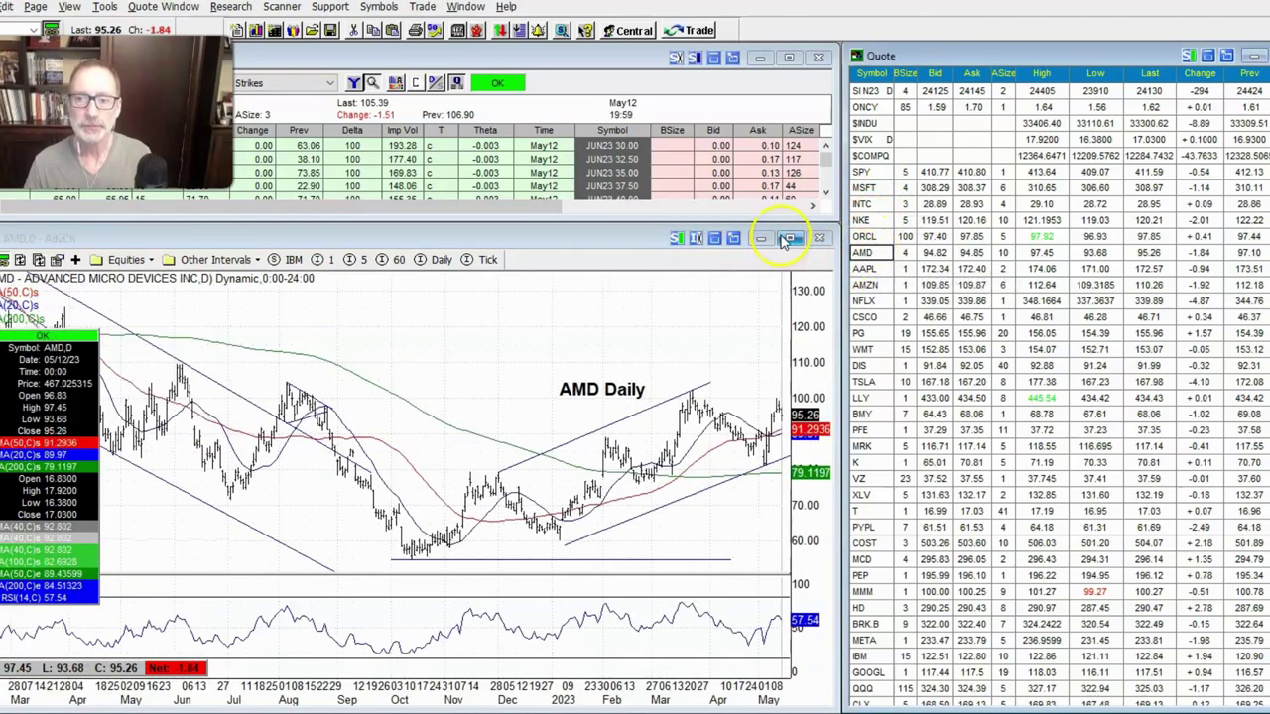
click(790, 240)
scroll(923, 227, up, 3)
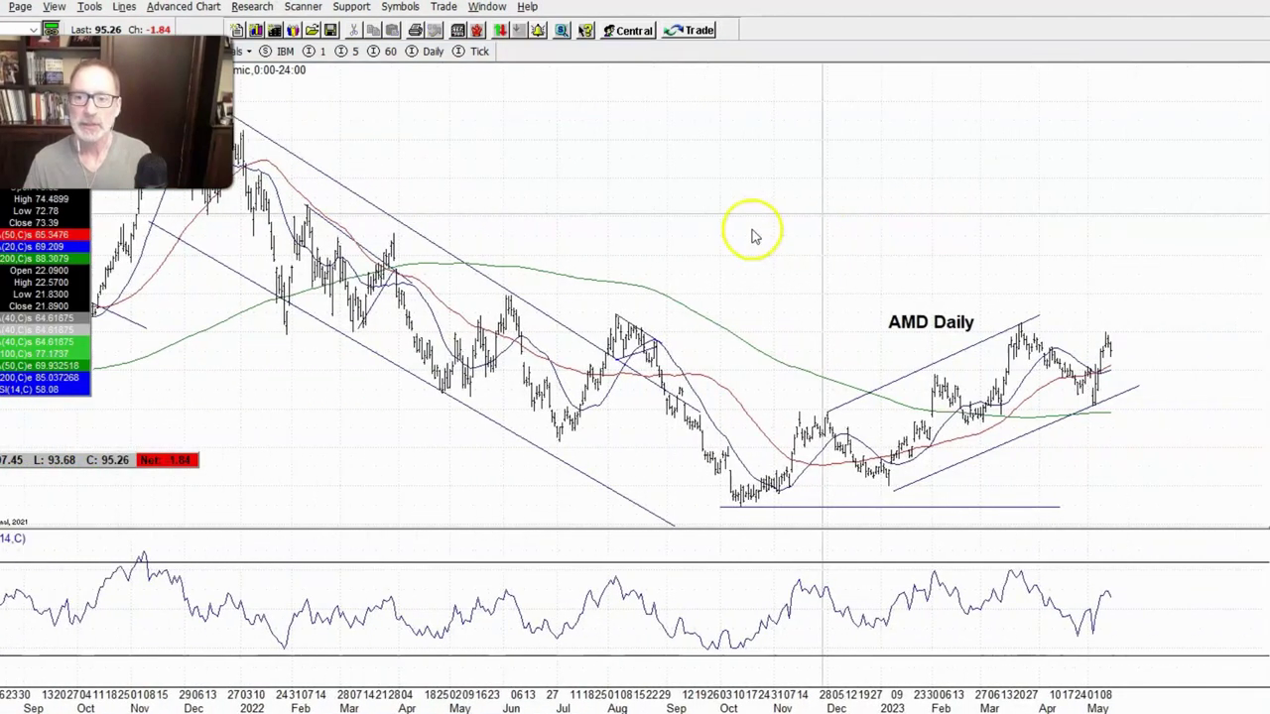
drag(1256, 368, 1099, 346)
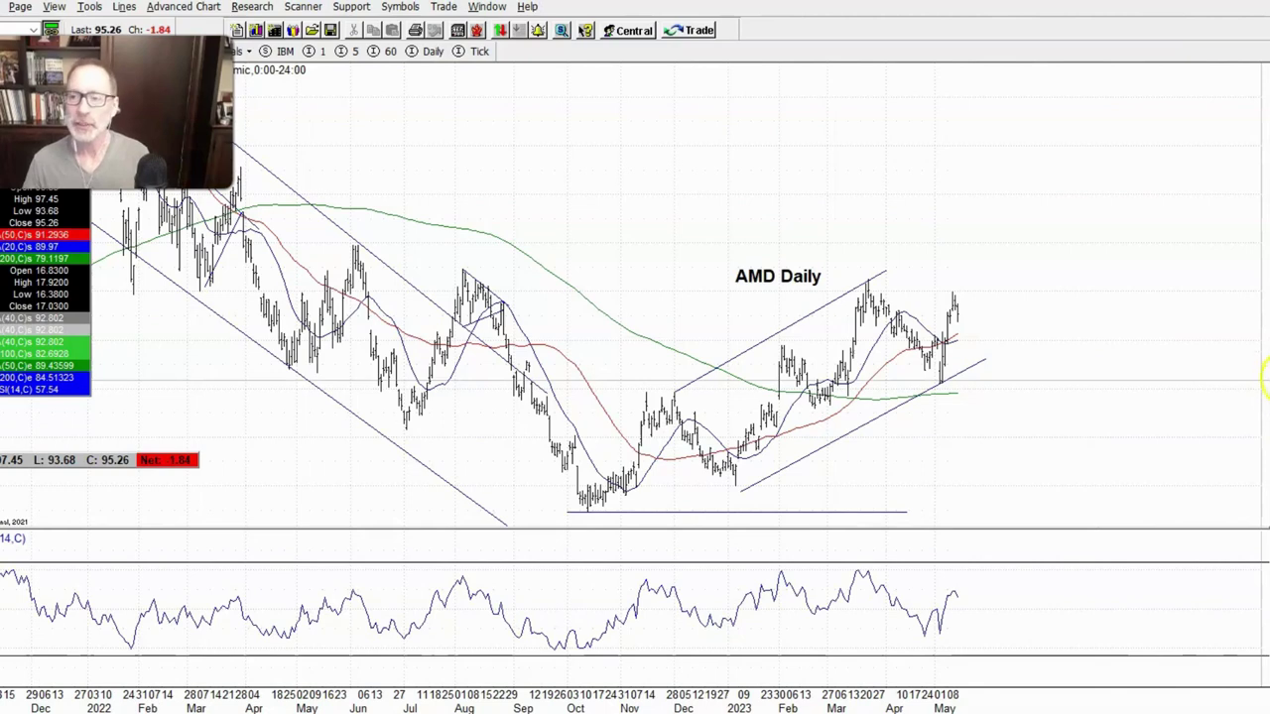
drag(1266, 363, 1114, 358)
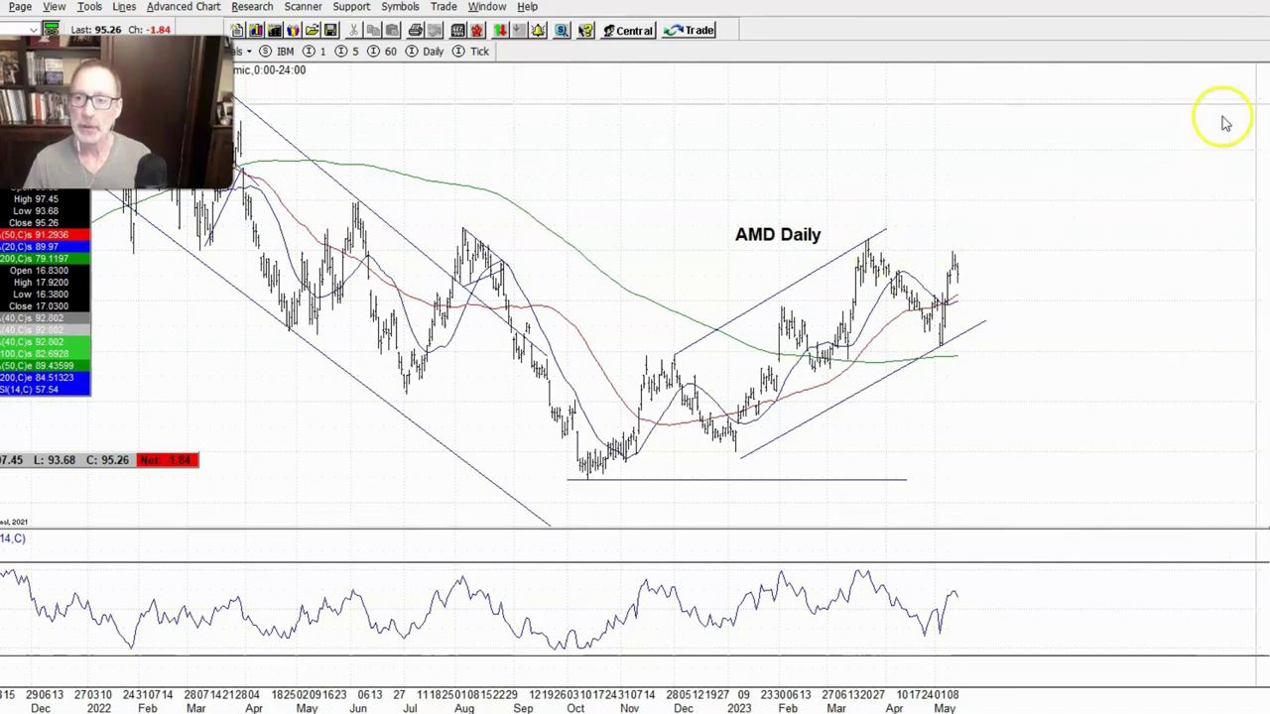
click(1256, 7)
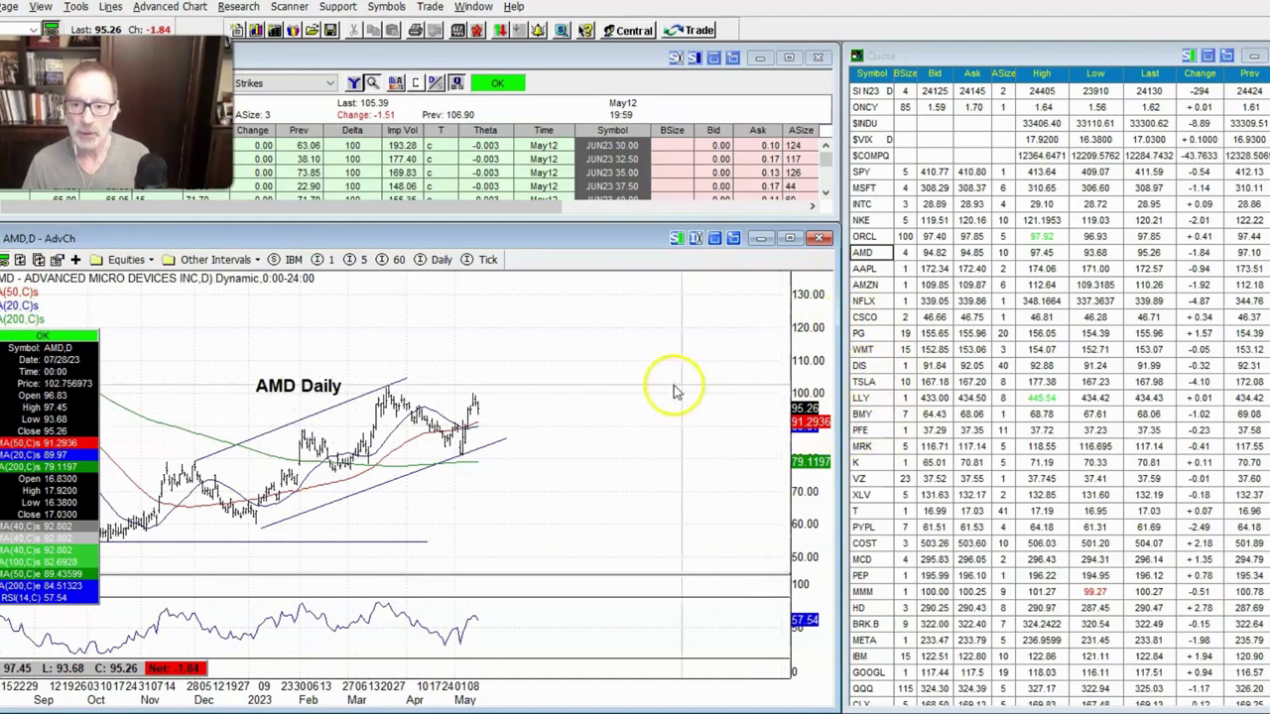
Step: Load PYPL from the quote list, maximize its daily chart and stretch the price scale to examine the May 2023 gap below the trading range
click(865, 527)
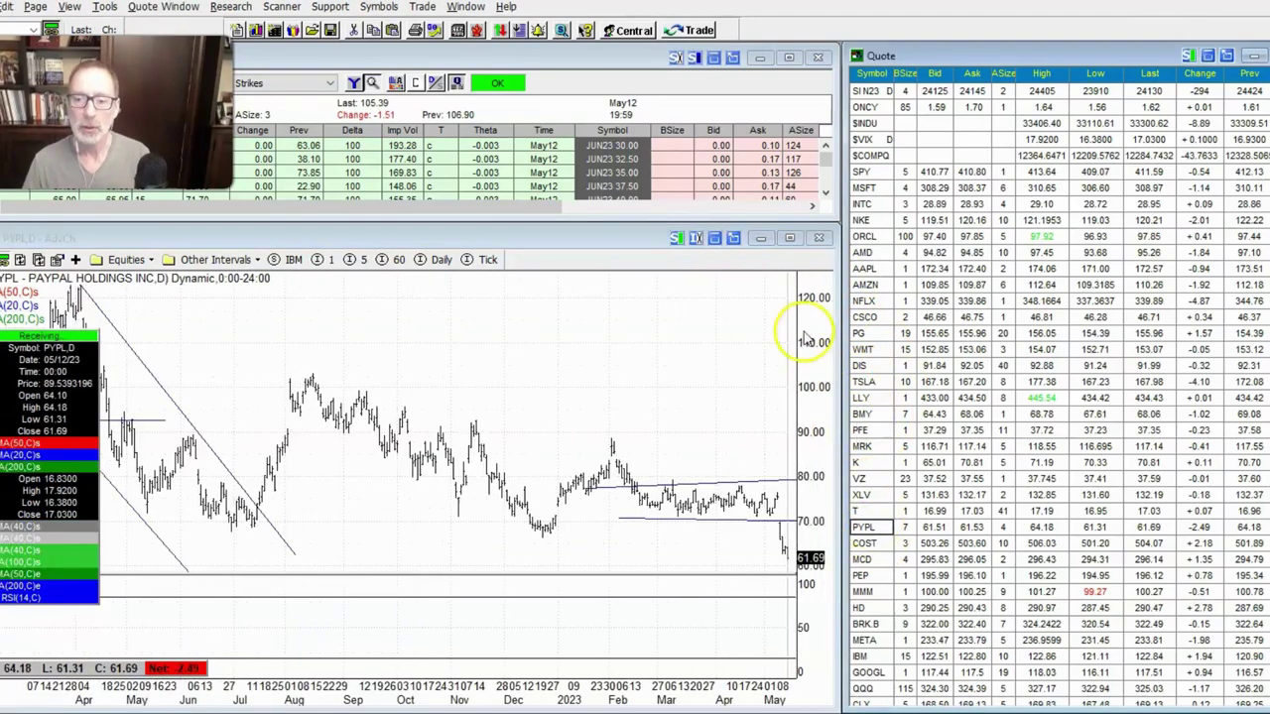
click(790, 239)
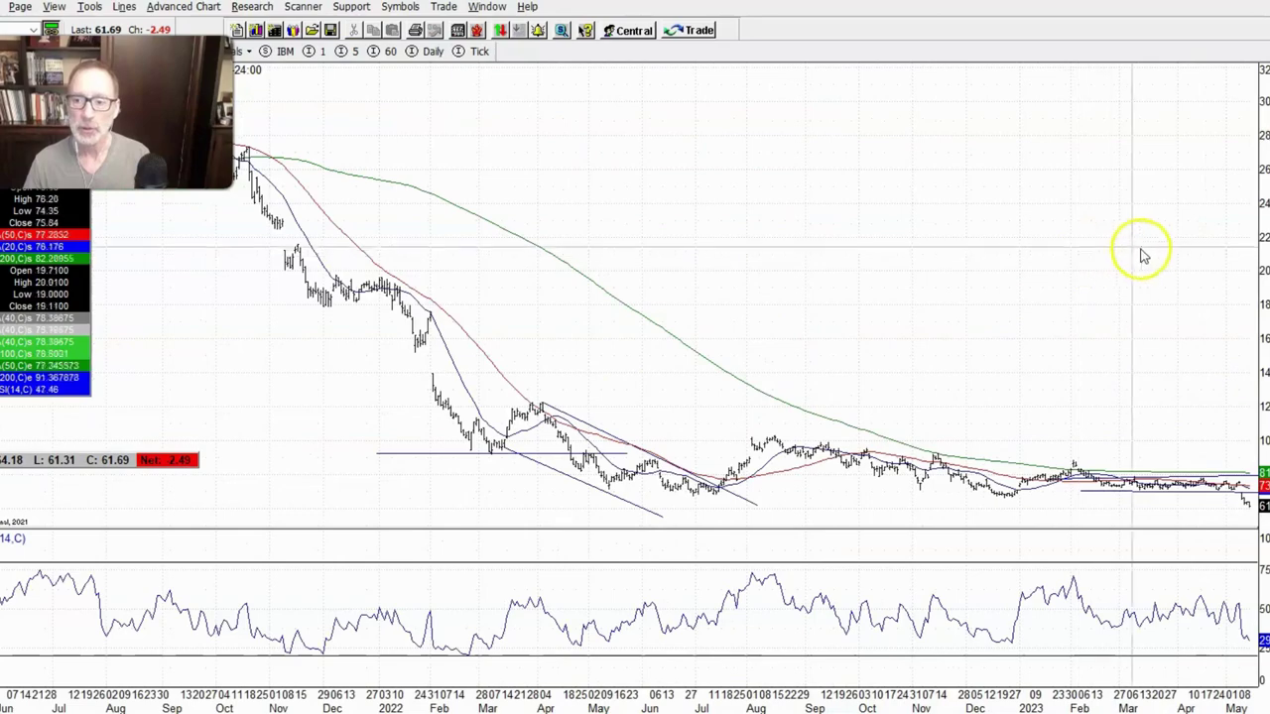
drag(848, 246, 675, 212)
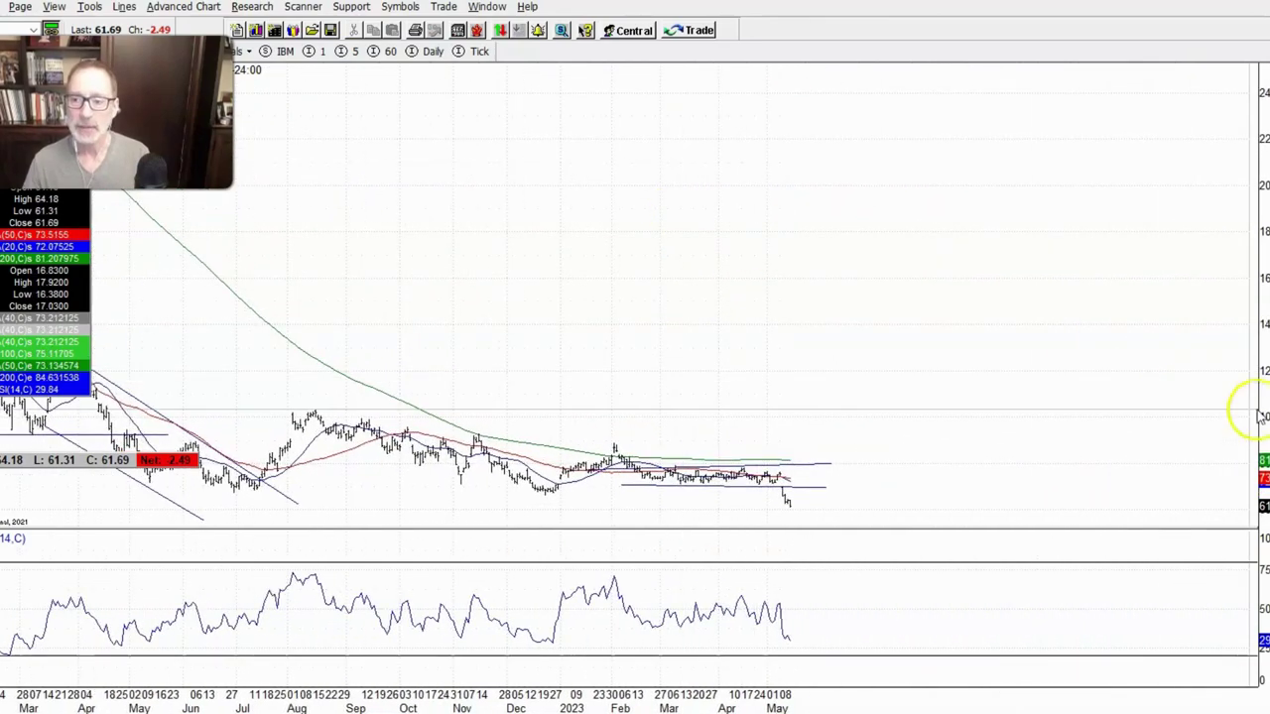
drag(1265, 402, 1086, 133)
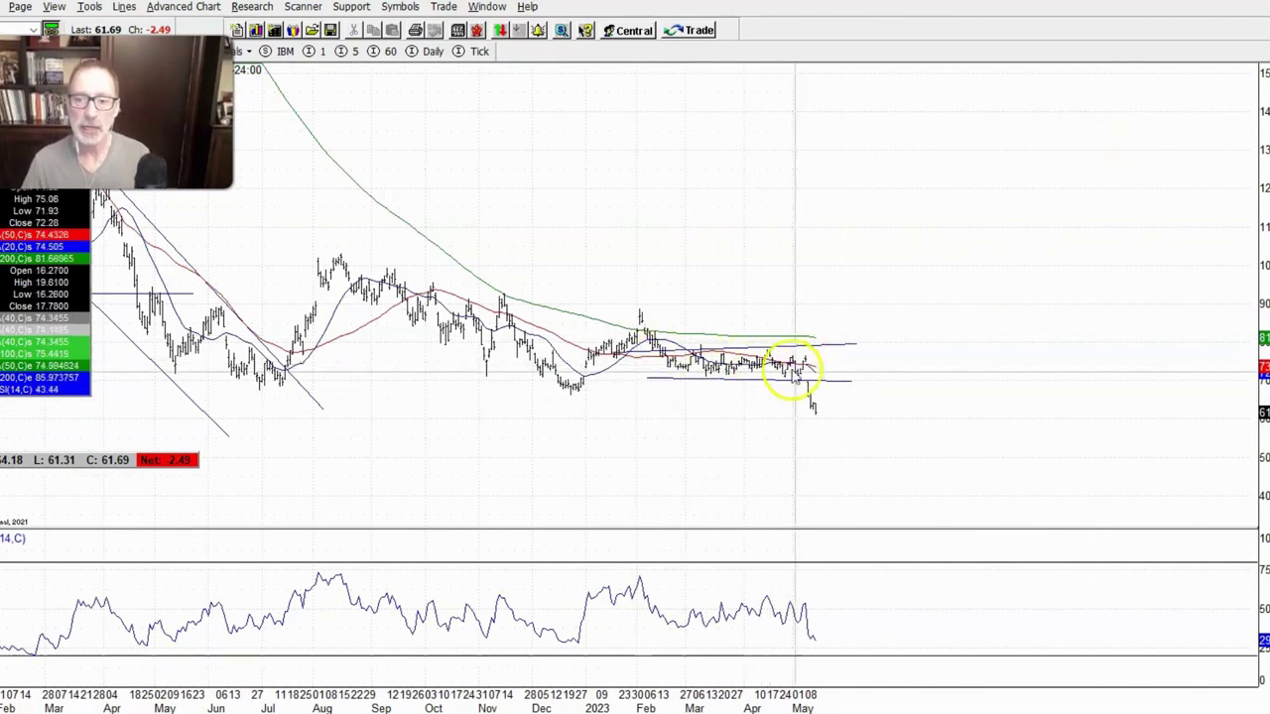
click(670, 354)
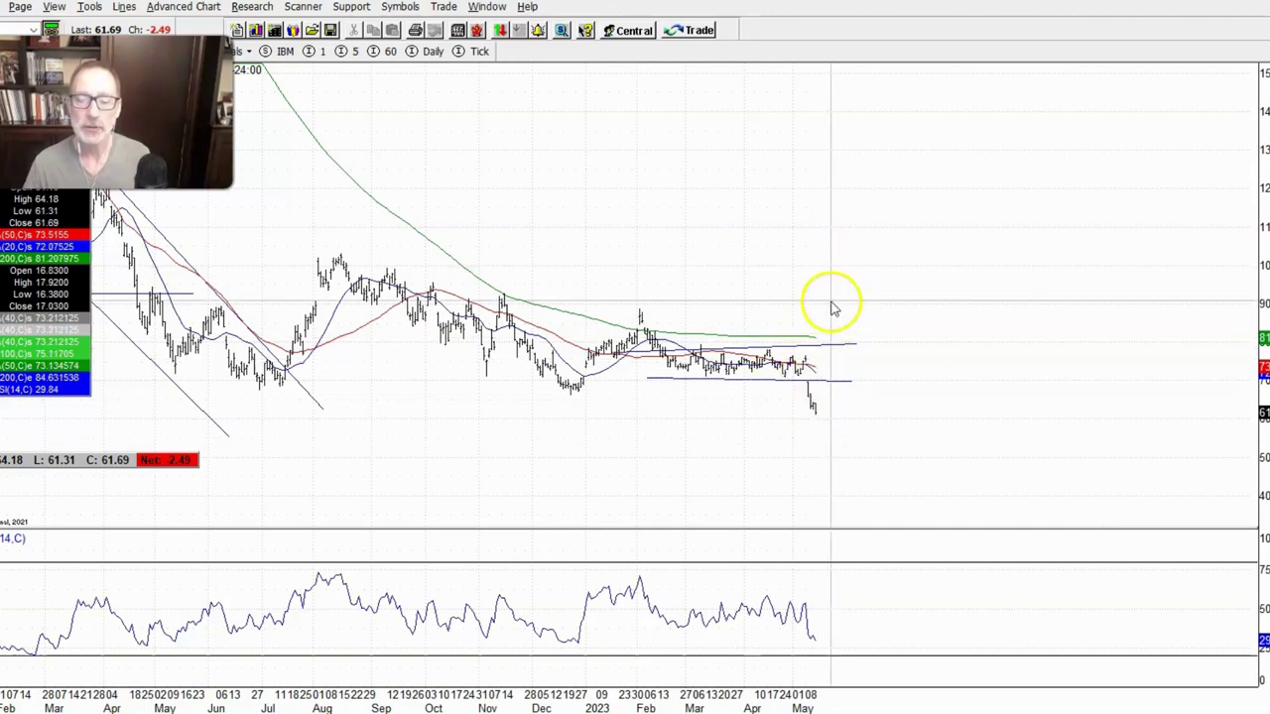
drag(1256, 420, 991, 338)
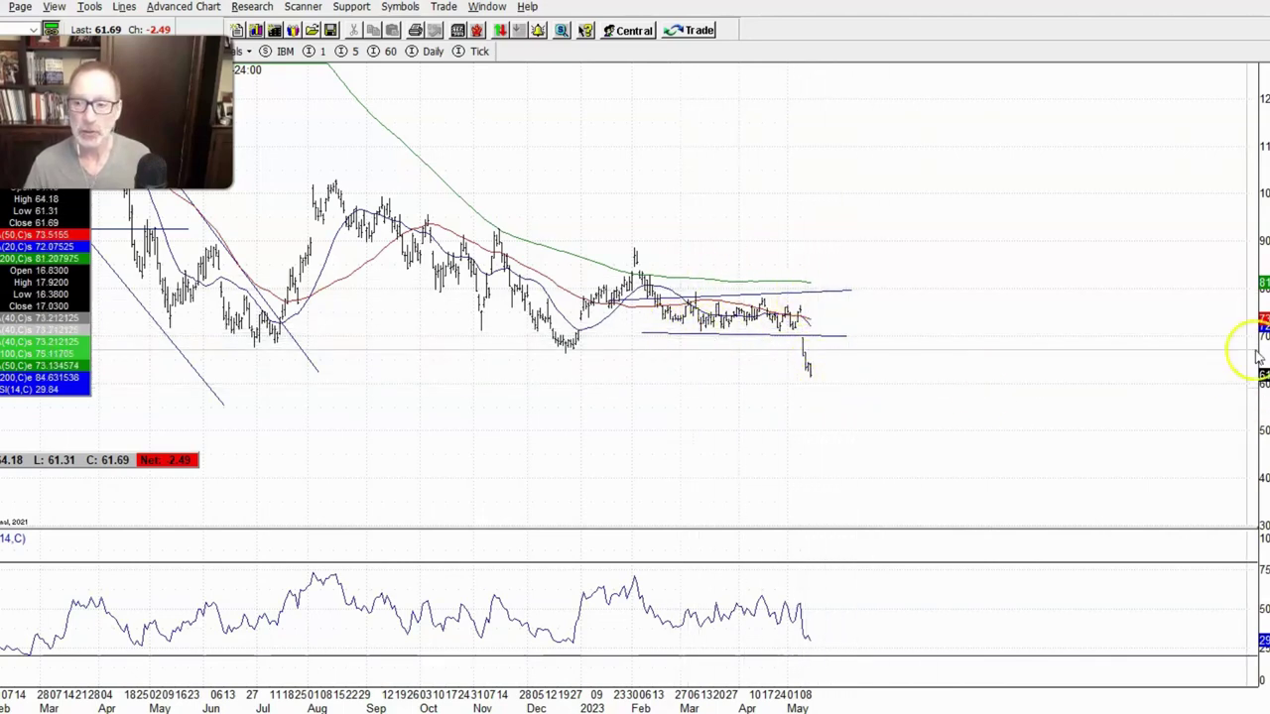
drag(1261, 193, 1260, 206)
Step: Switch the PYPL chart to the weekly interval to review its price history since 2016
scroll(1071, 269, down, 5)
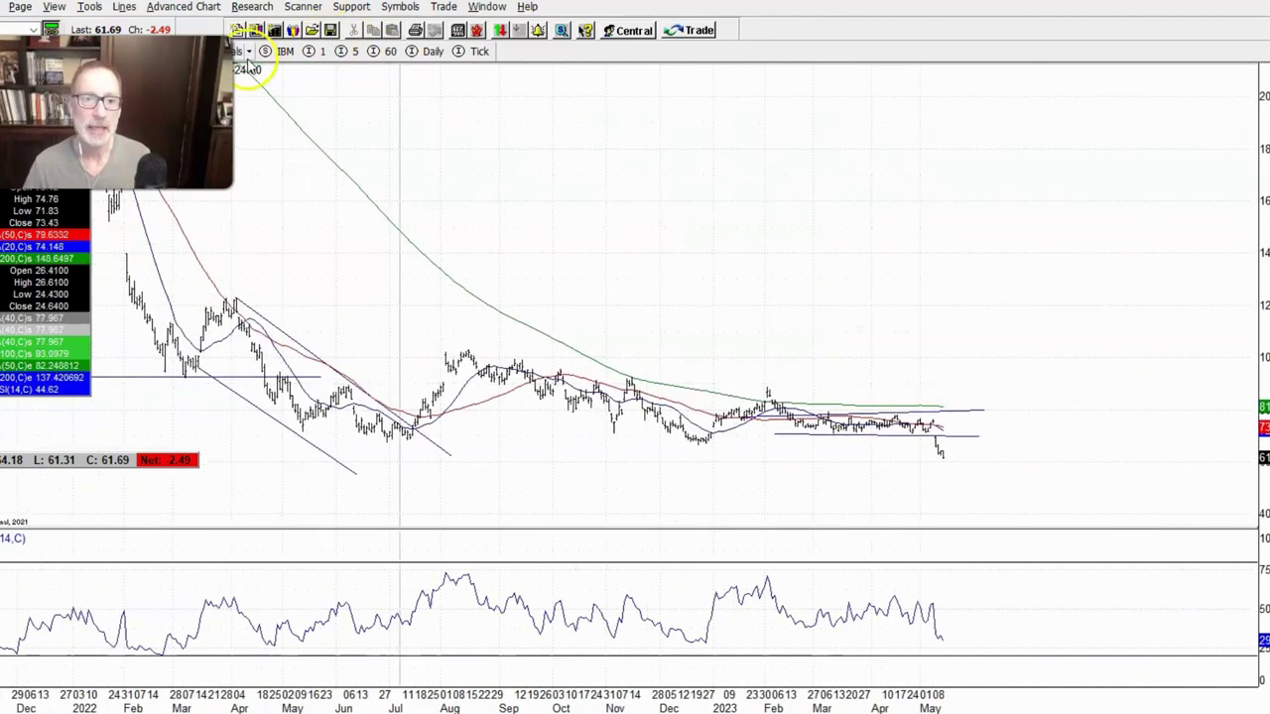
click(249, 58)
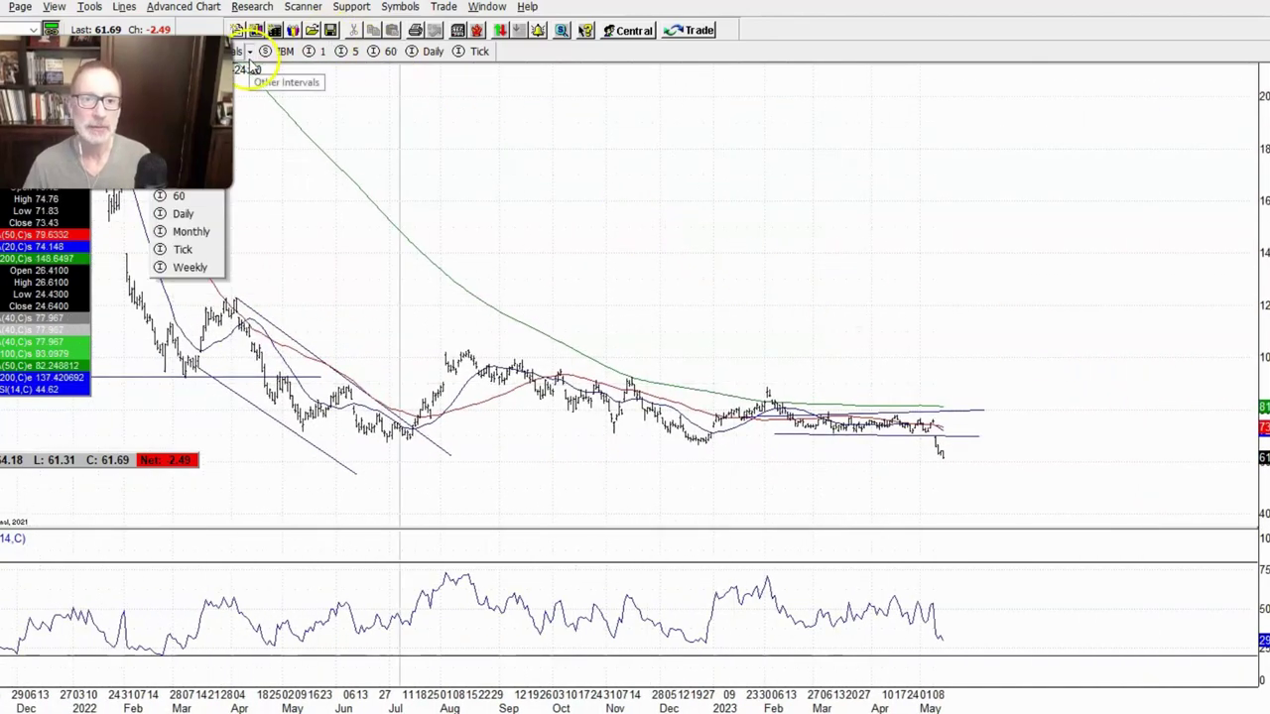
click(204, 271)
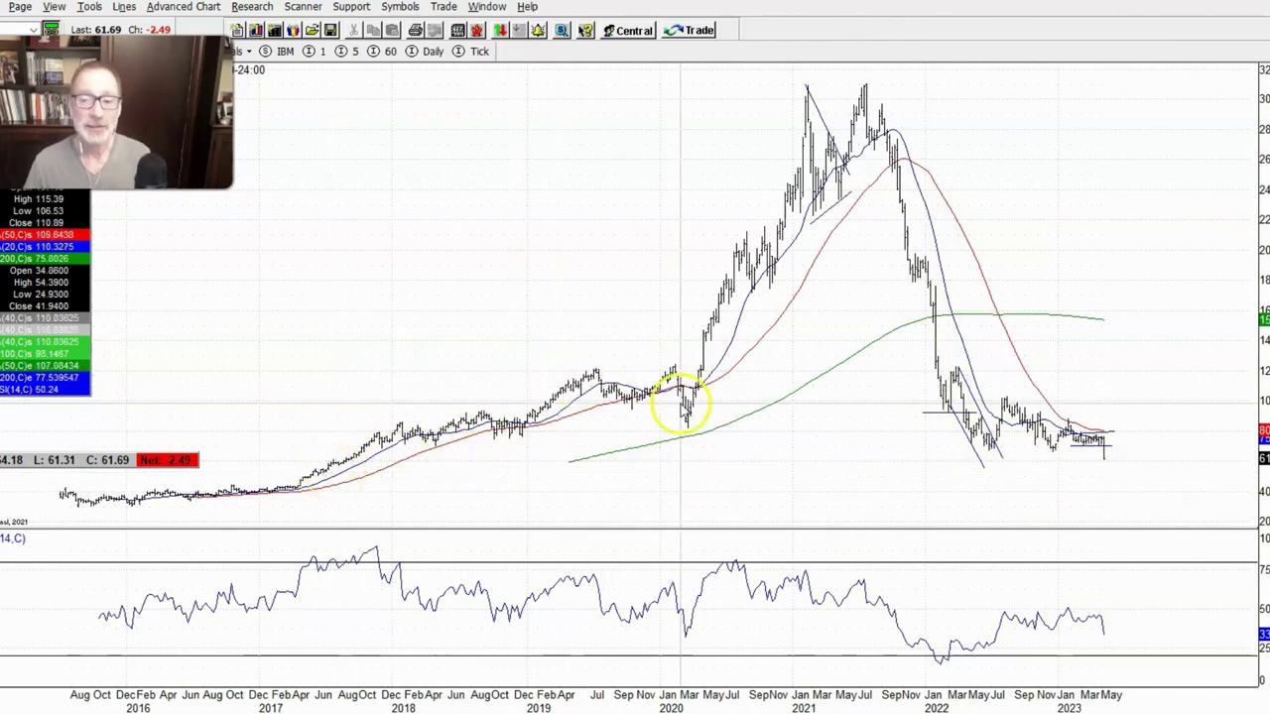
Step: Return the PYPL chart to the daily interval, re-examine the recent price action and restore the chart window to its smaller size
click(421, 51)
scroll(853, 248, up, 3)
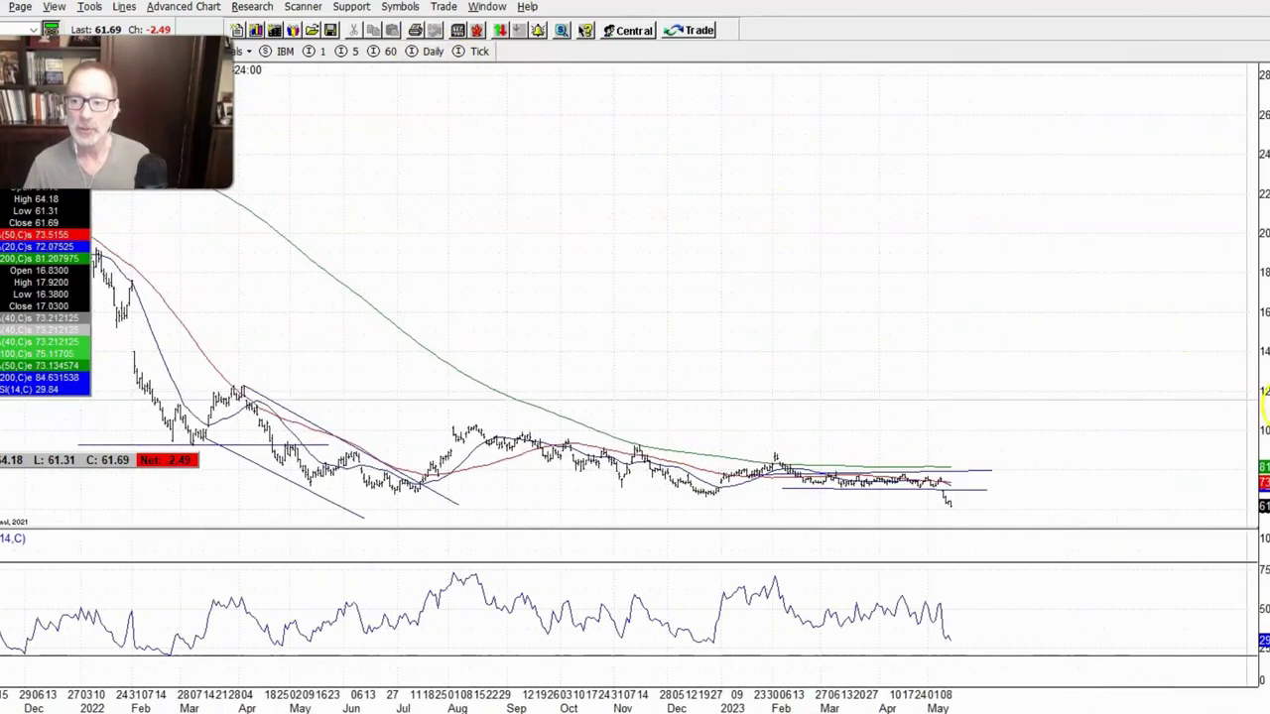
scroll(1177, 346, up, 2)
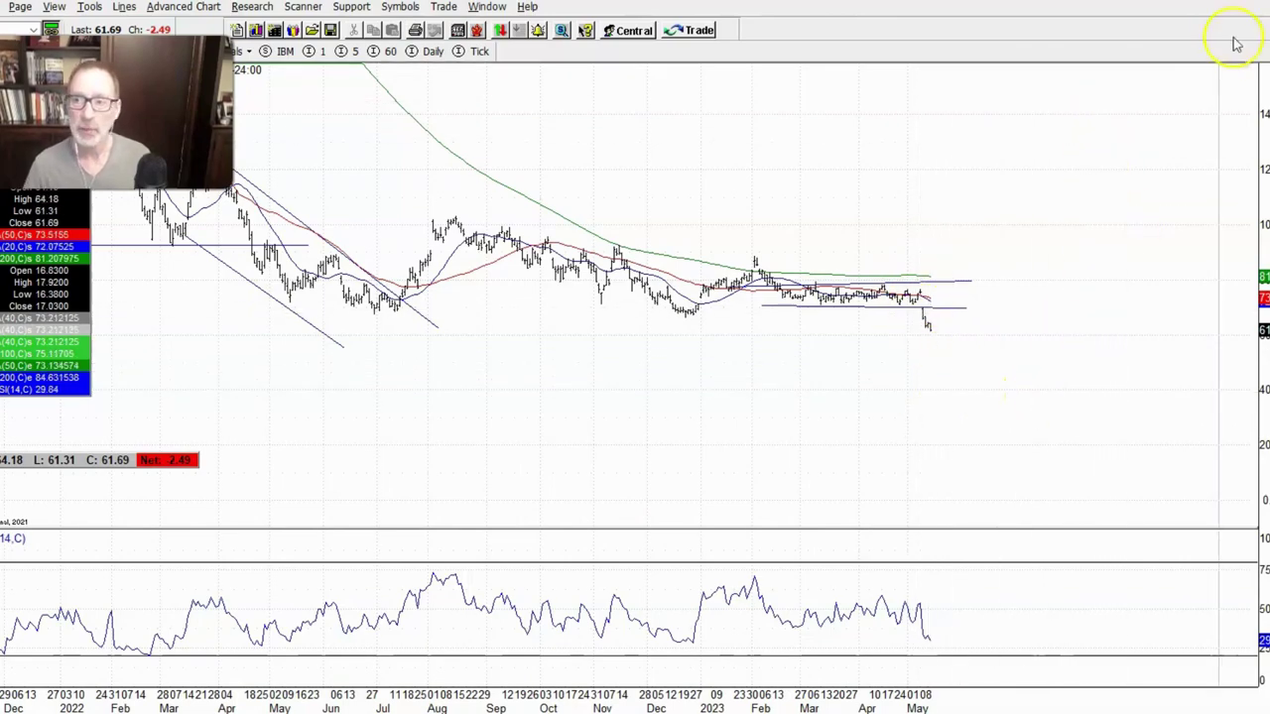
click(1258, 15)
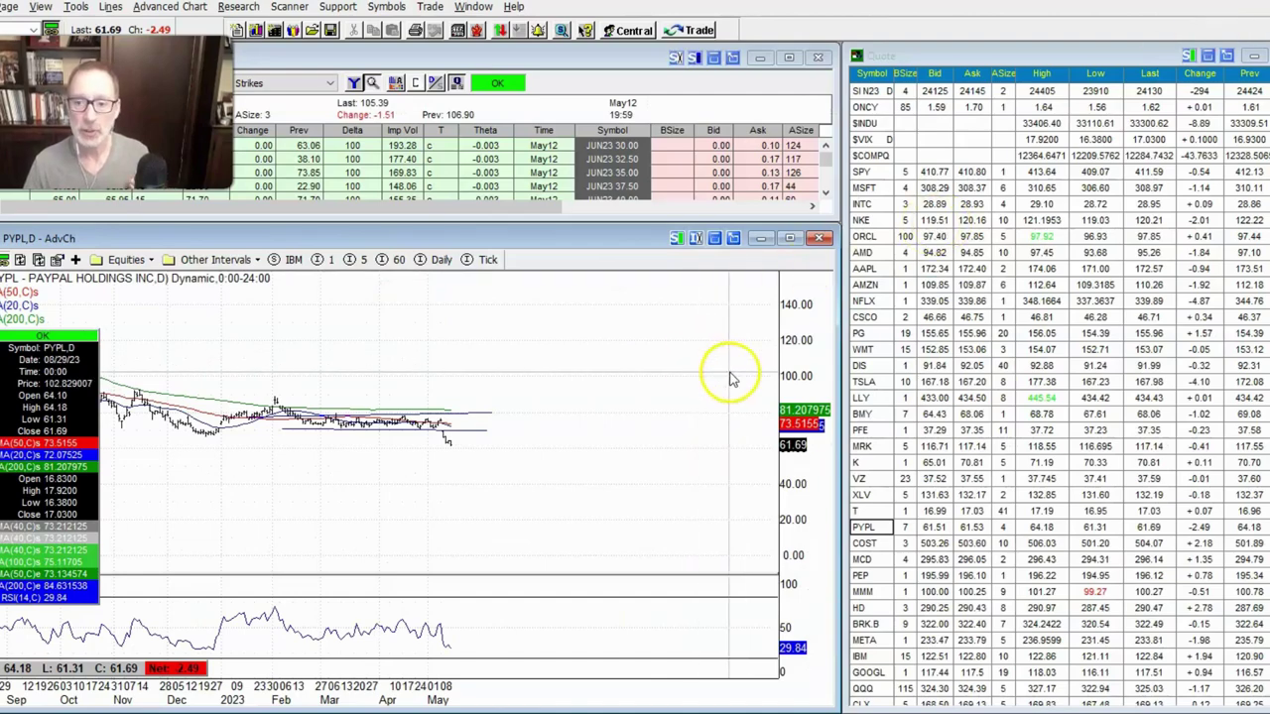
Step: Load NFLX from the quote list, maximize its daily chart and draw converging trendlines from the February 2023 high and the March low
click(880, 305)
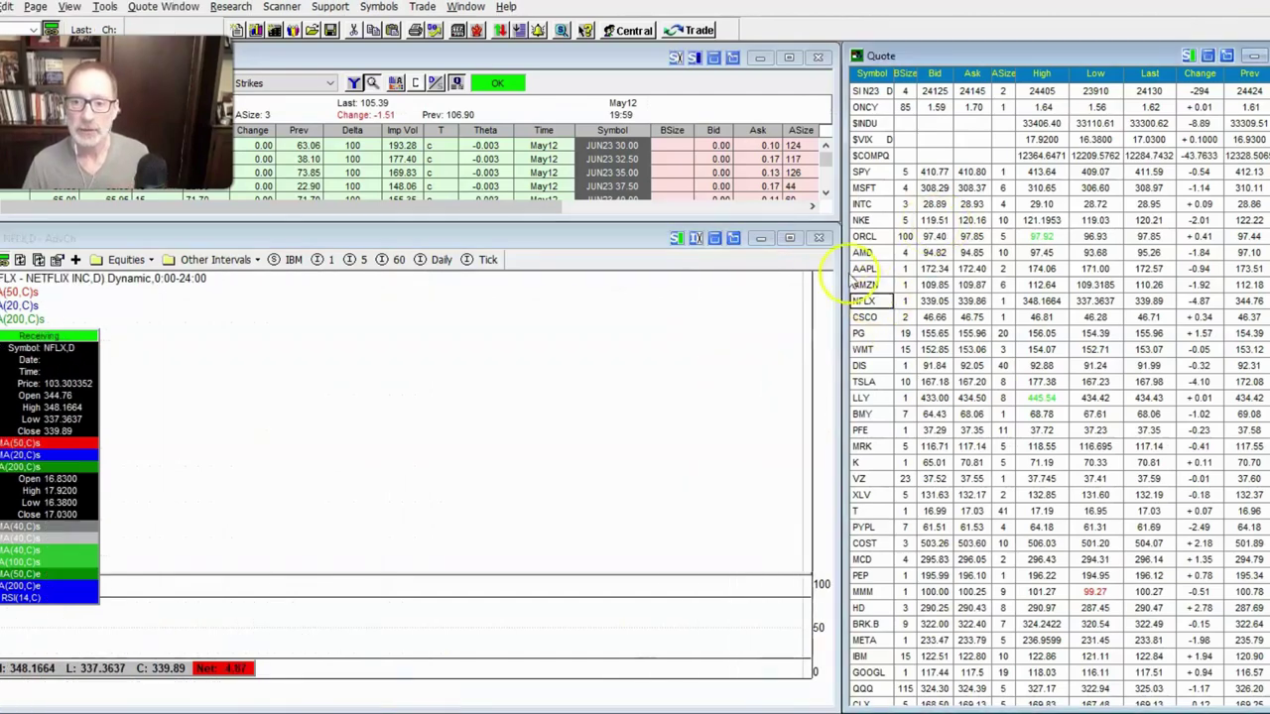
click(790, 238)
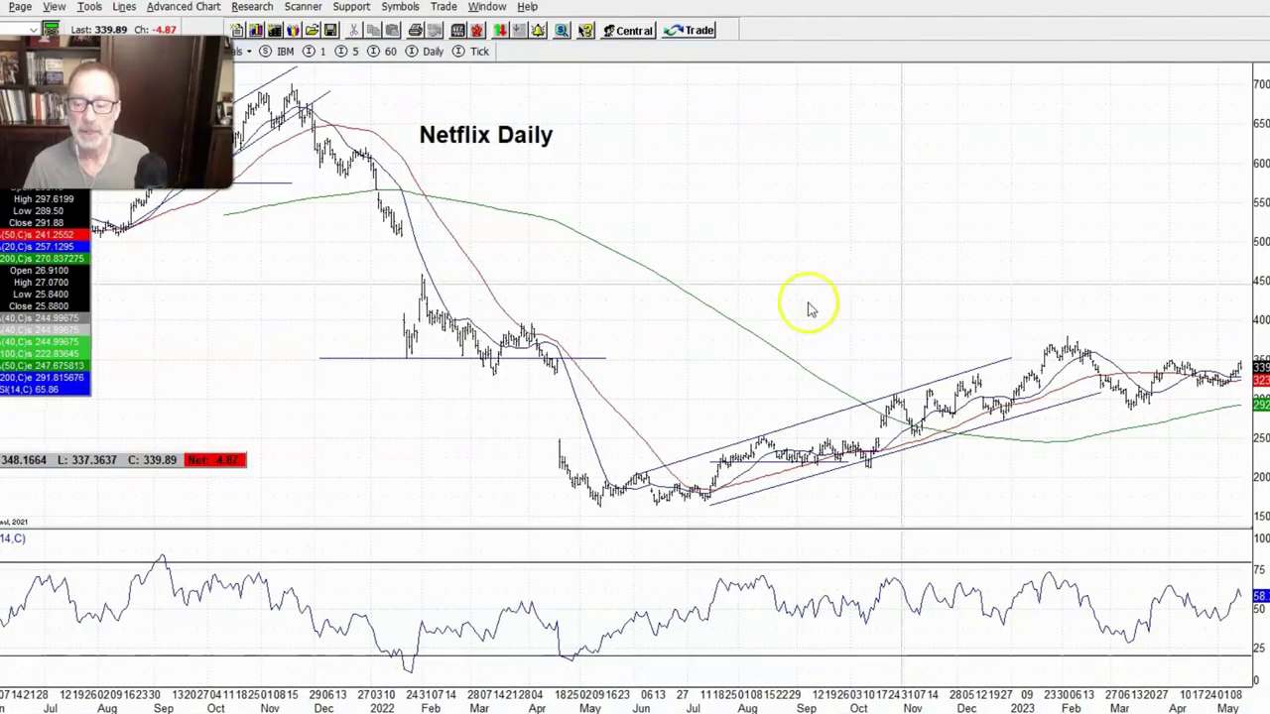
drag(856, 292, 581, 320)
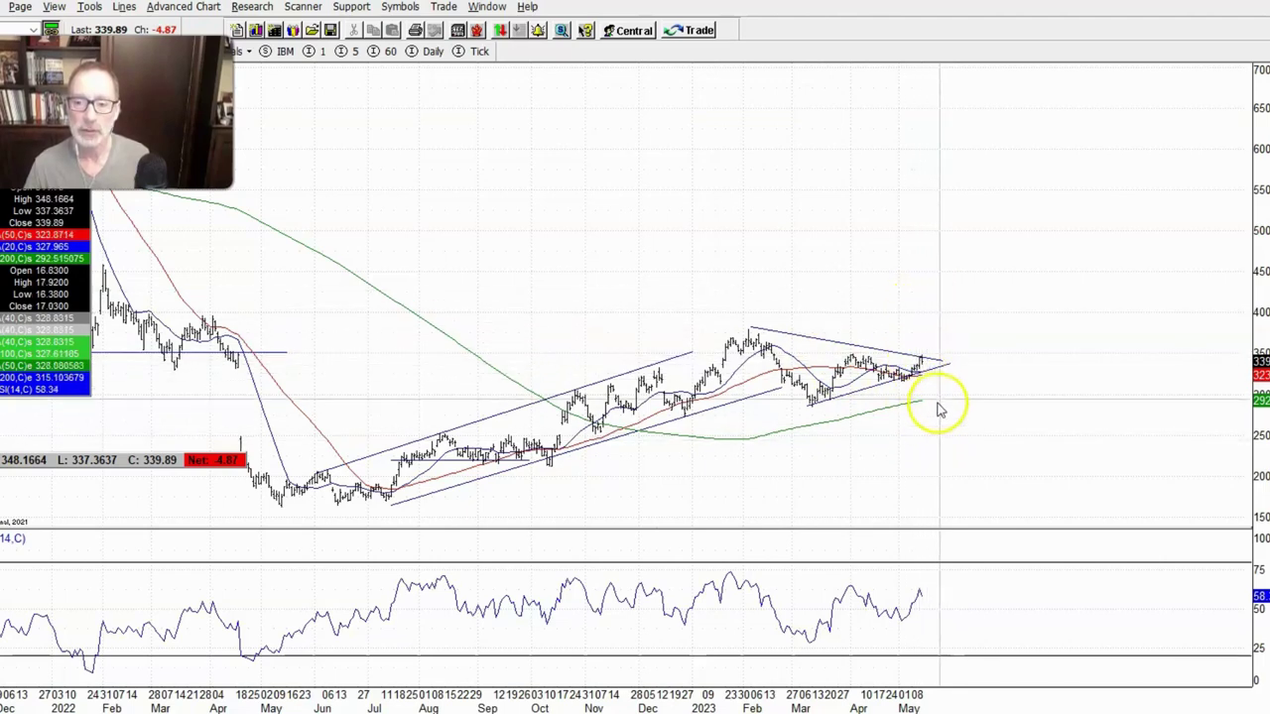
drag(1262, 302, 1264, 262)
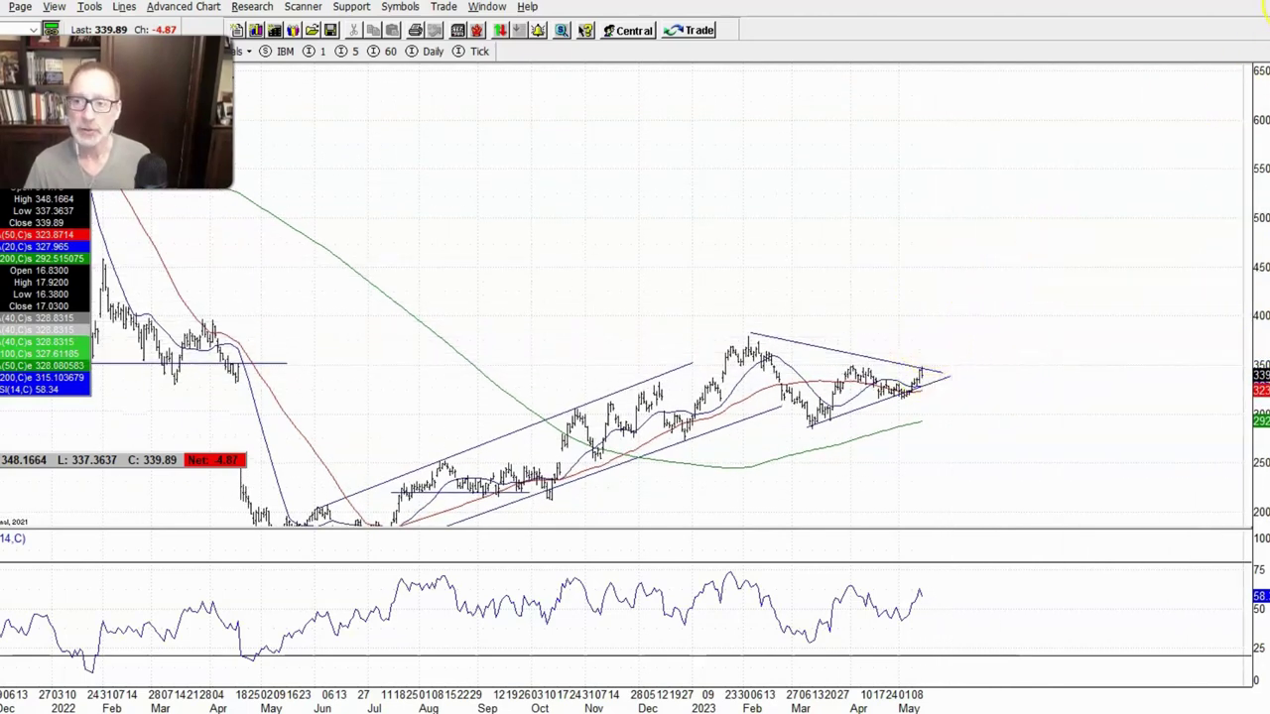
Step: Change the chart symbol to COST and examine price action near the apex of the symmetrical triangle
text(cost)
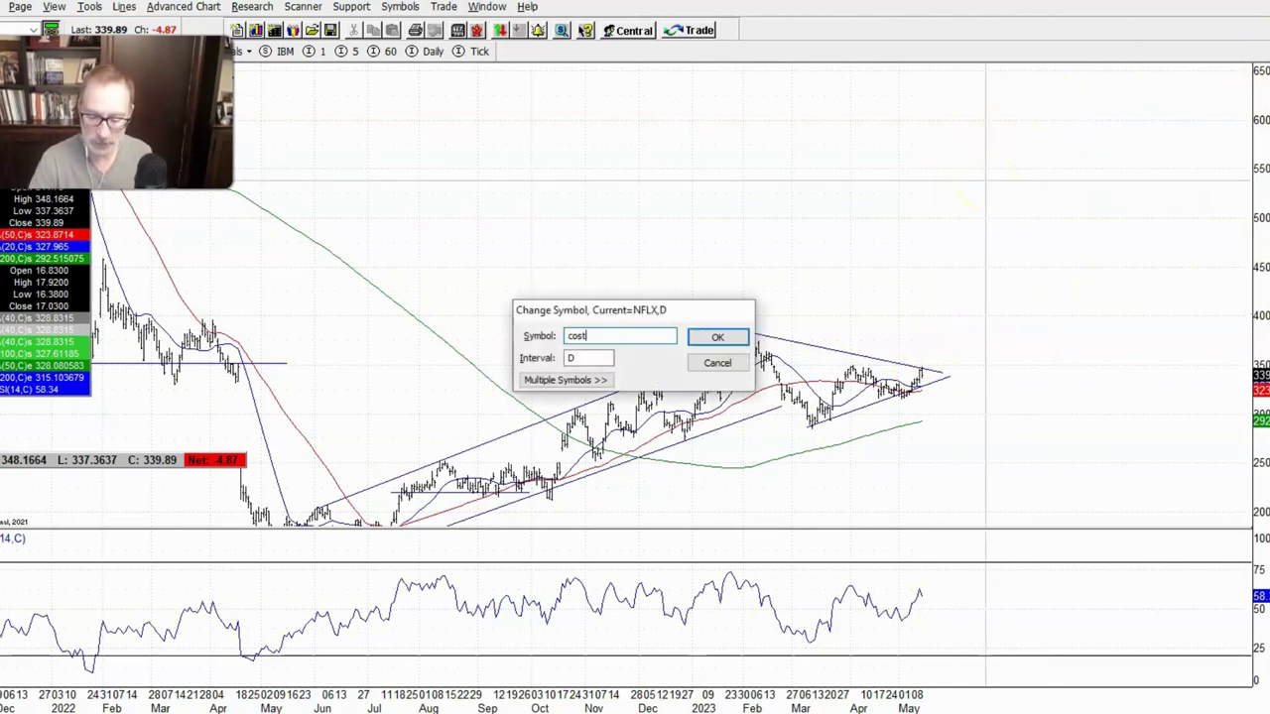
key(Return)
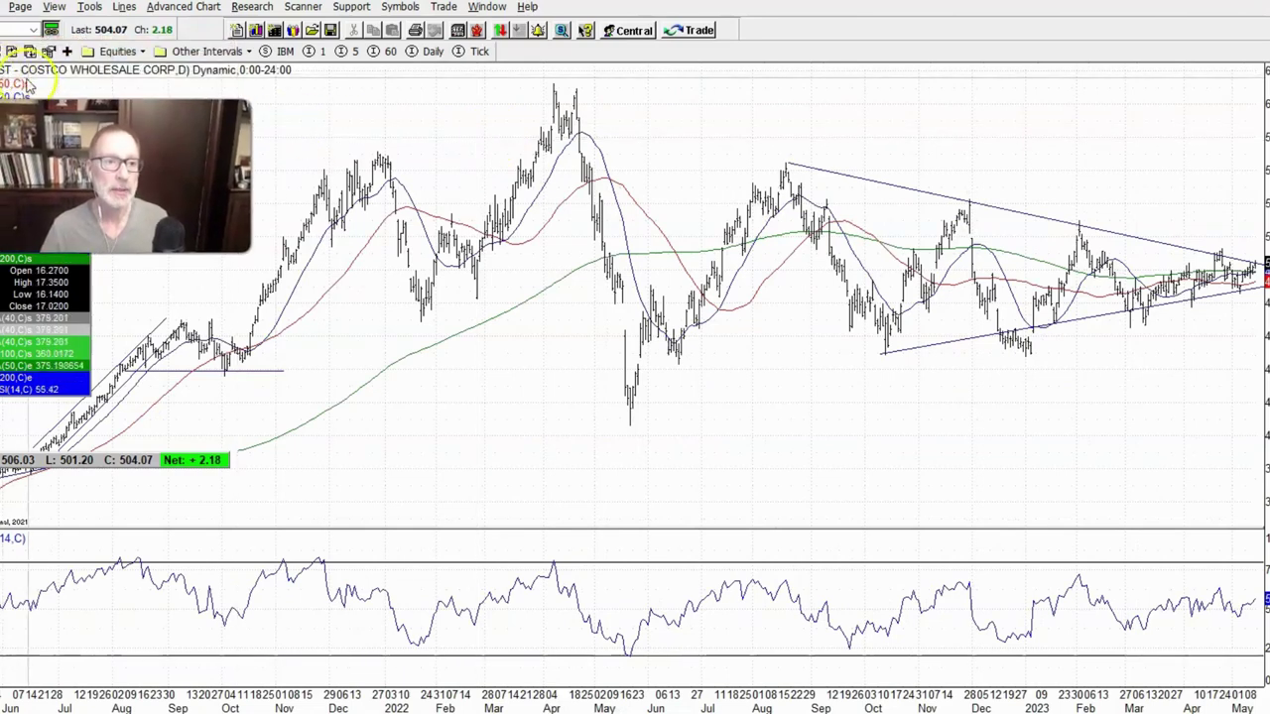
drag(963, 136, 572, 151)
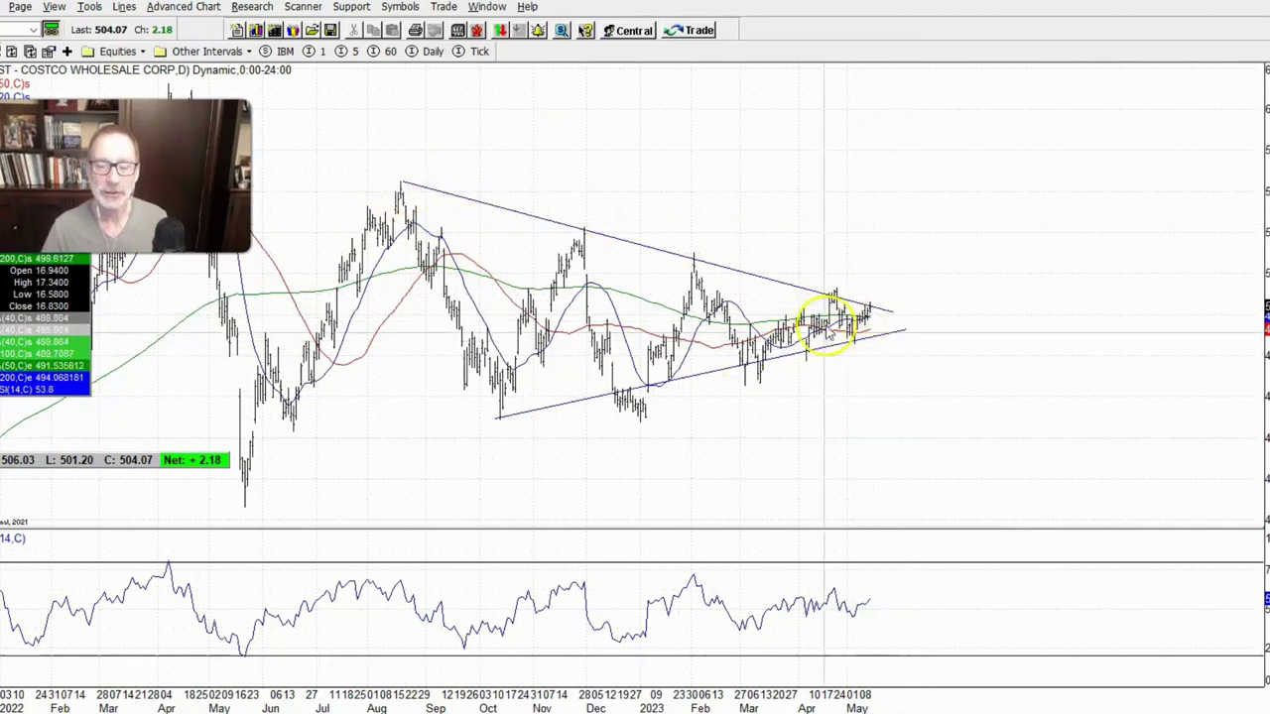
drag(1266, 422, 1267, 395)
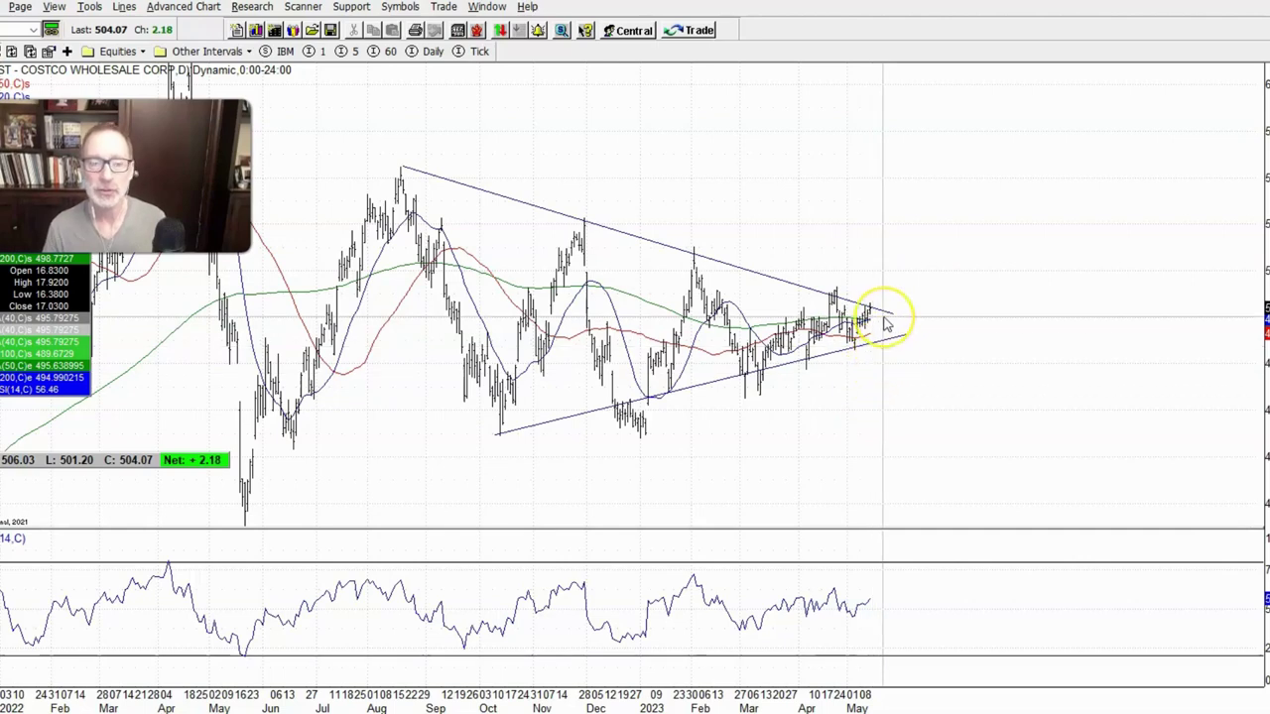
drag(887, 324, 867, 298)
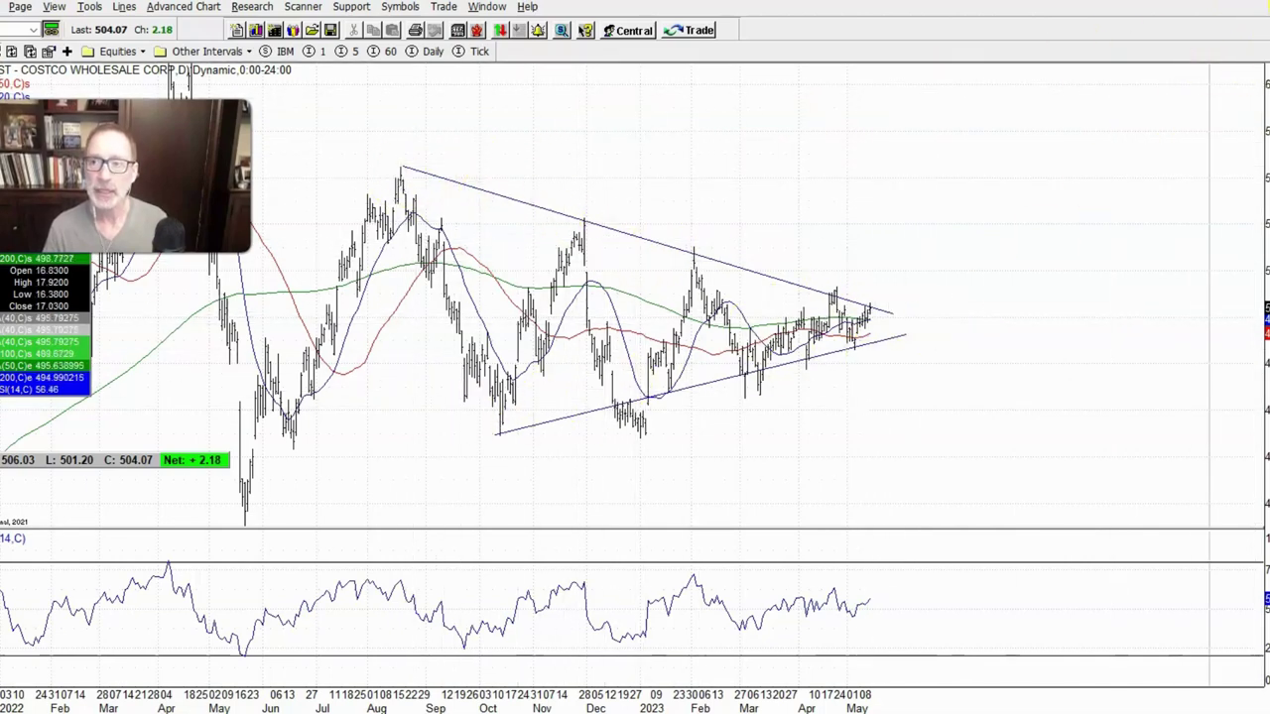
click(1260, 7)
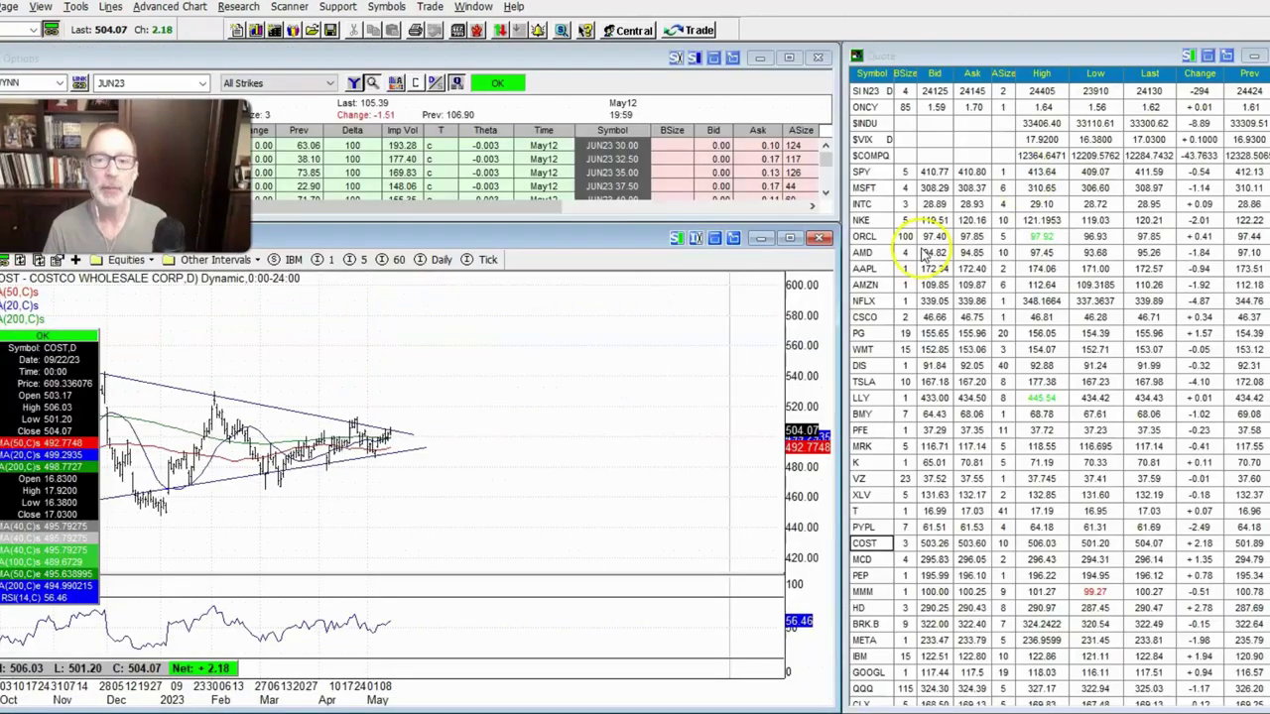
scroll(546, 371, down, 5)
drag(632, 362, 777, 335)
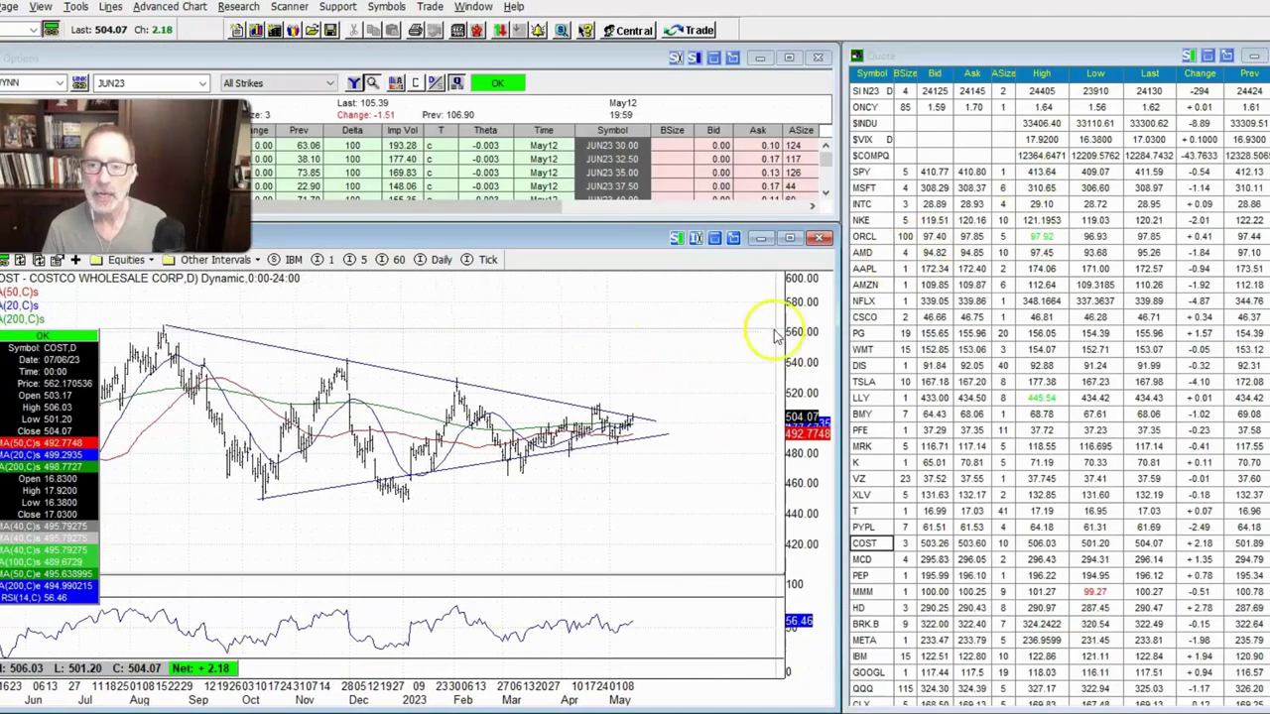
Step: Load AAPL from the quote list, maximize its daily chart and examine the 2023 rising channel as it nears horizontal resistance below 180
click(866, 270)
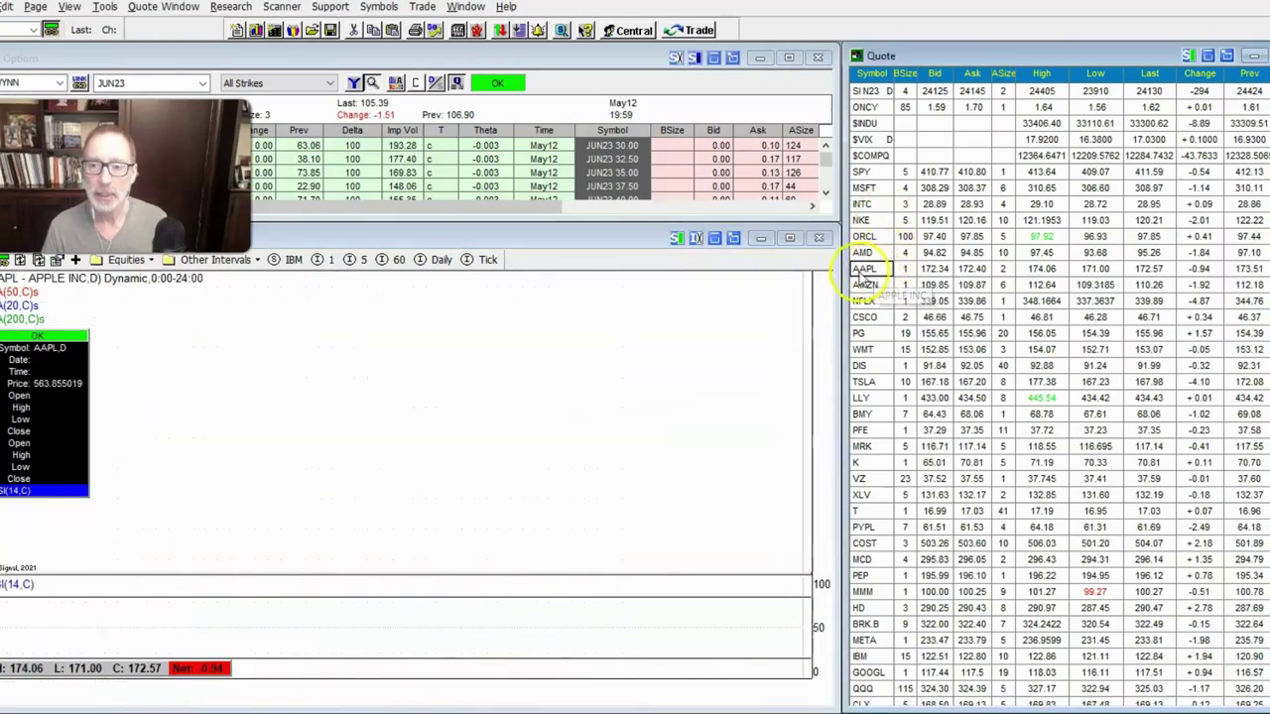
click(791, 243)
drag(1184, 102, 960, 117)
drag(1260, 278, 1265, 348)
drag(582, 468, 771, 484)
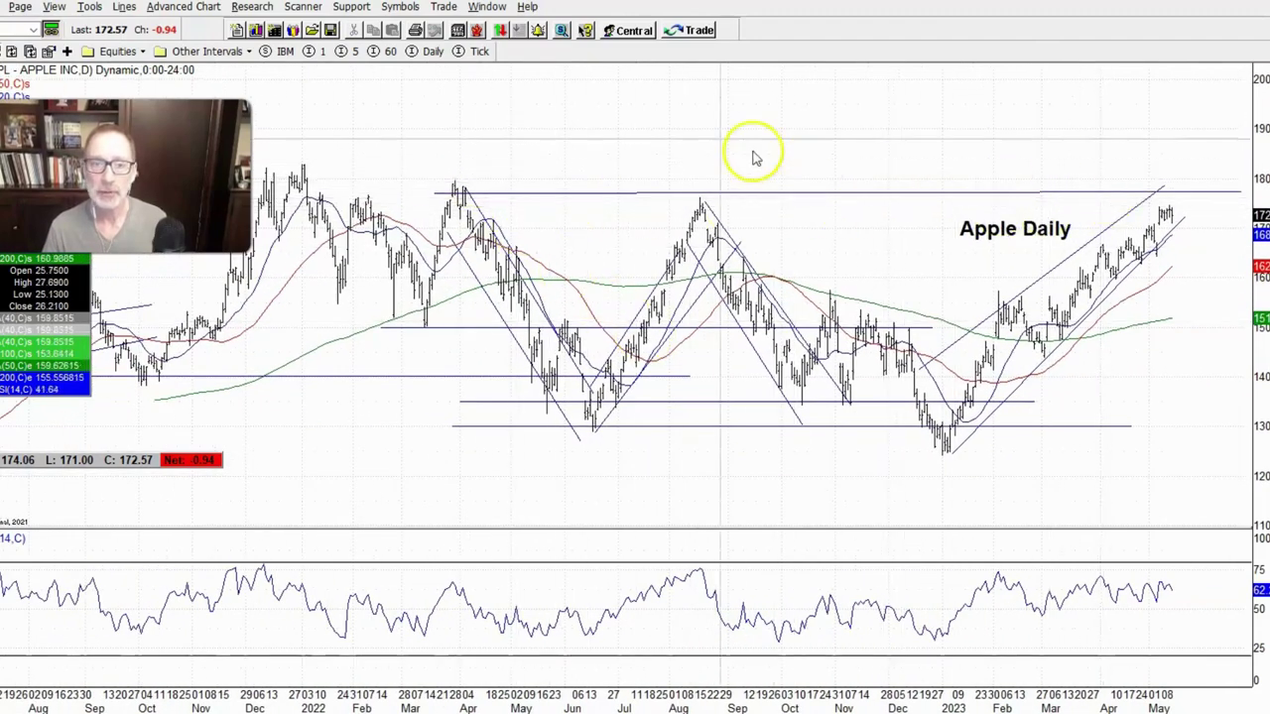
scroll(906, 154, down, 2)
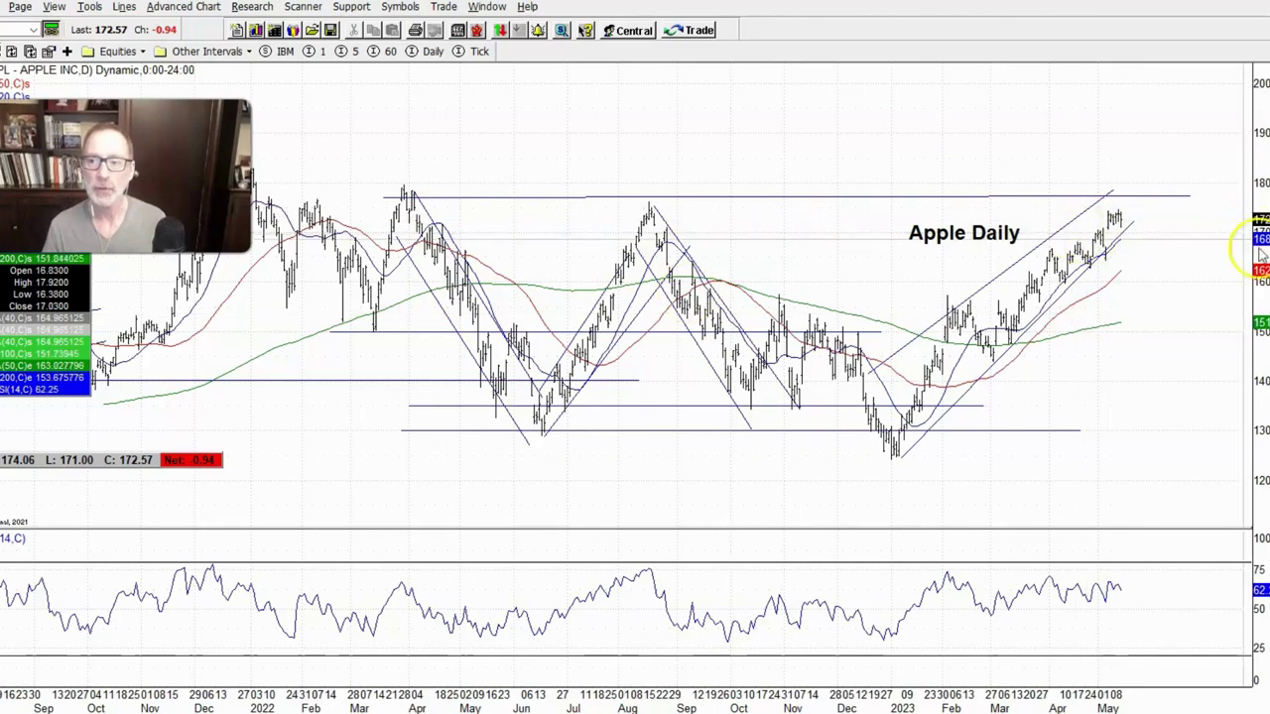
drag(1225, 233, 1127, 205)
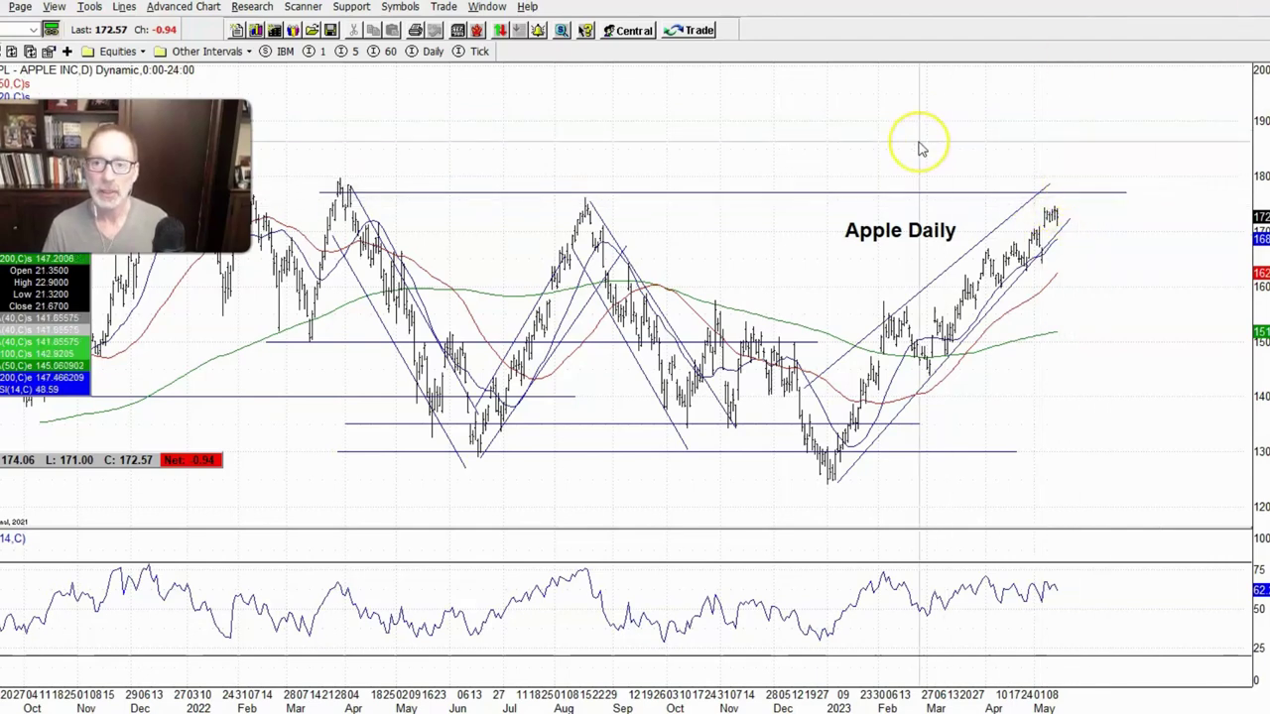
Step: Change the chart symbol to AMZN and examine the 2023 rising channel and its upper boundary on the daily chart
text(amz)
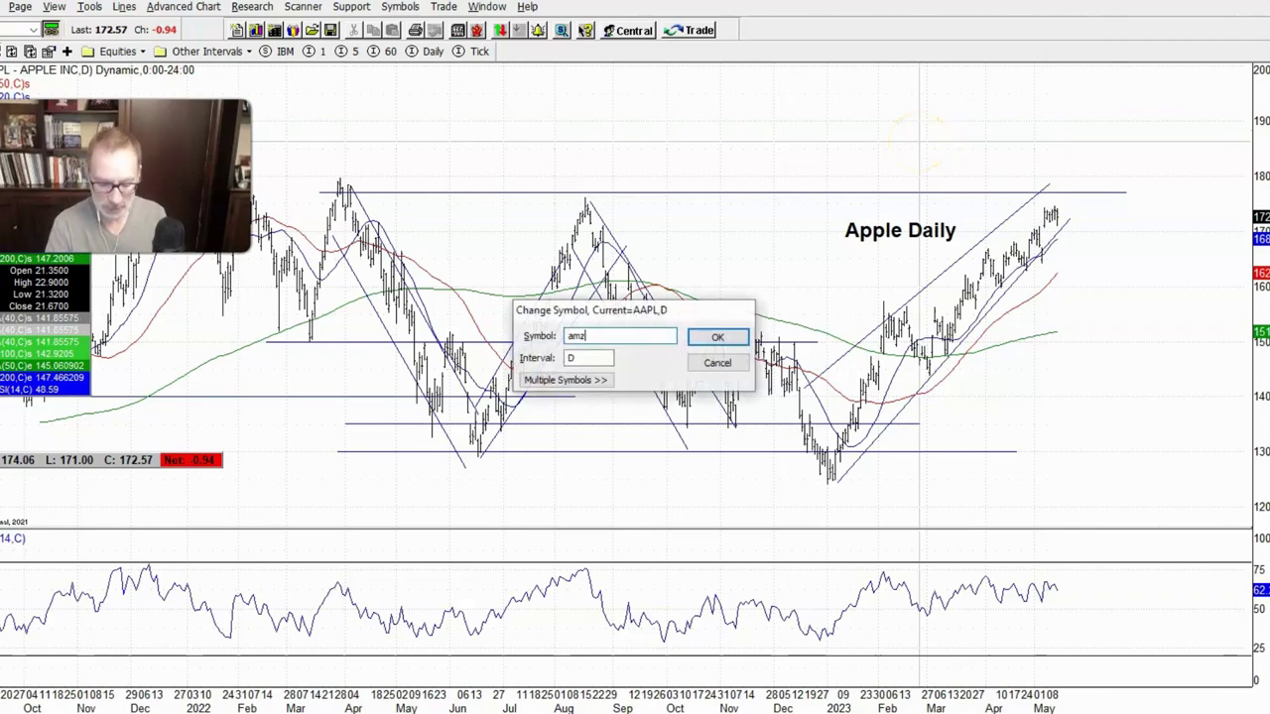
key(Return)
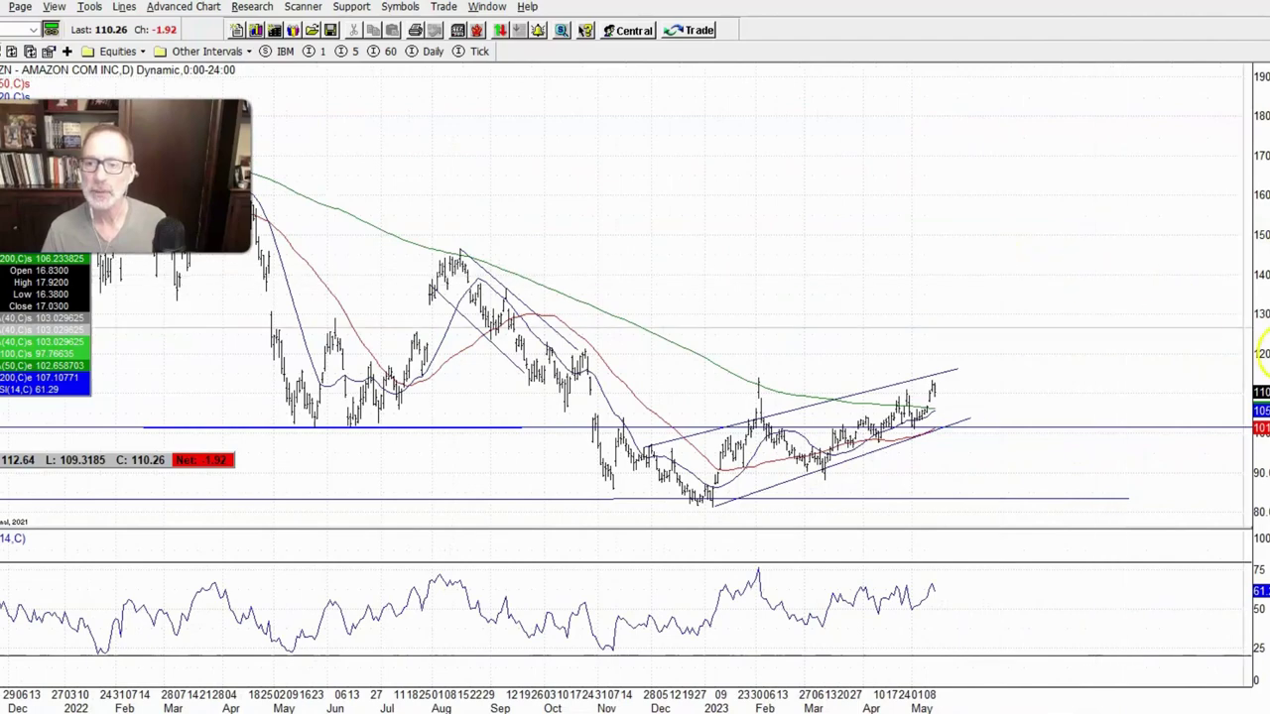
scroll(1161, 307, down, 2)
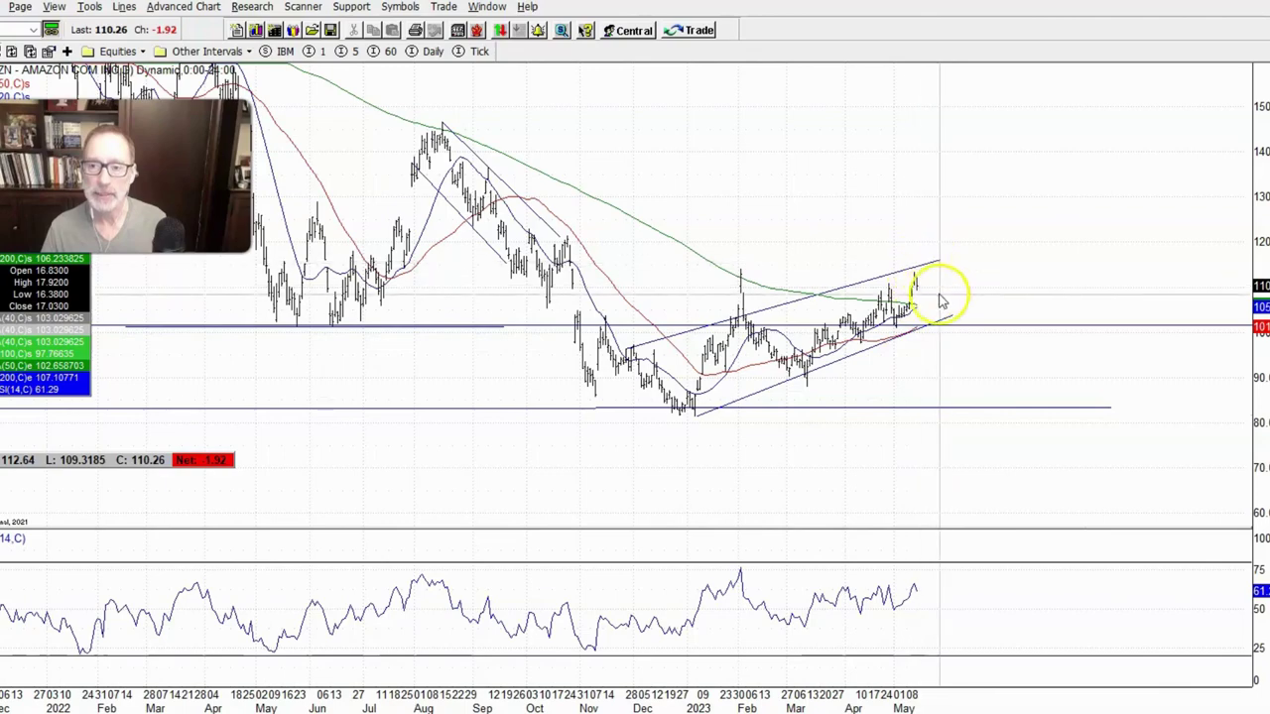
scroll(1080, 351, up, 2)
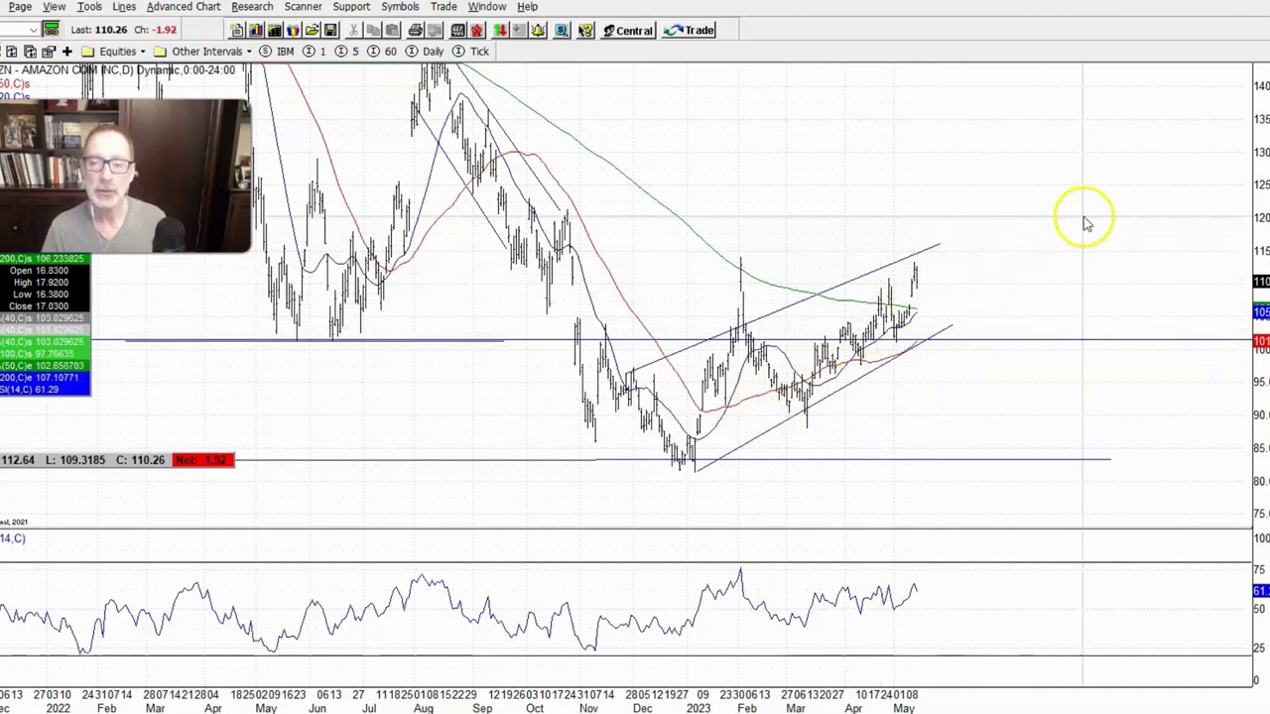
click(1264, 251)
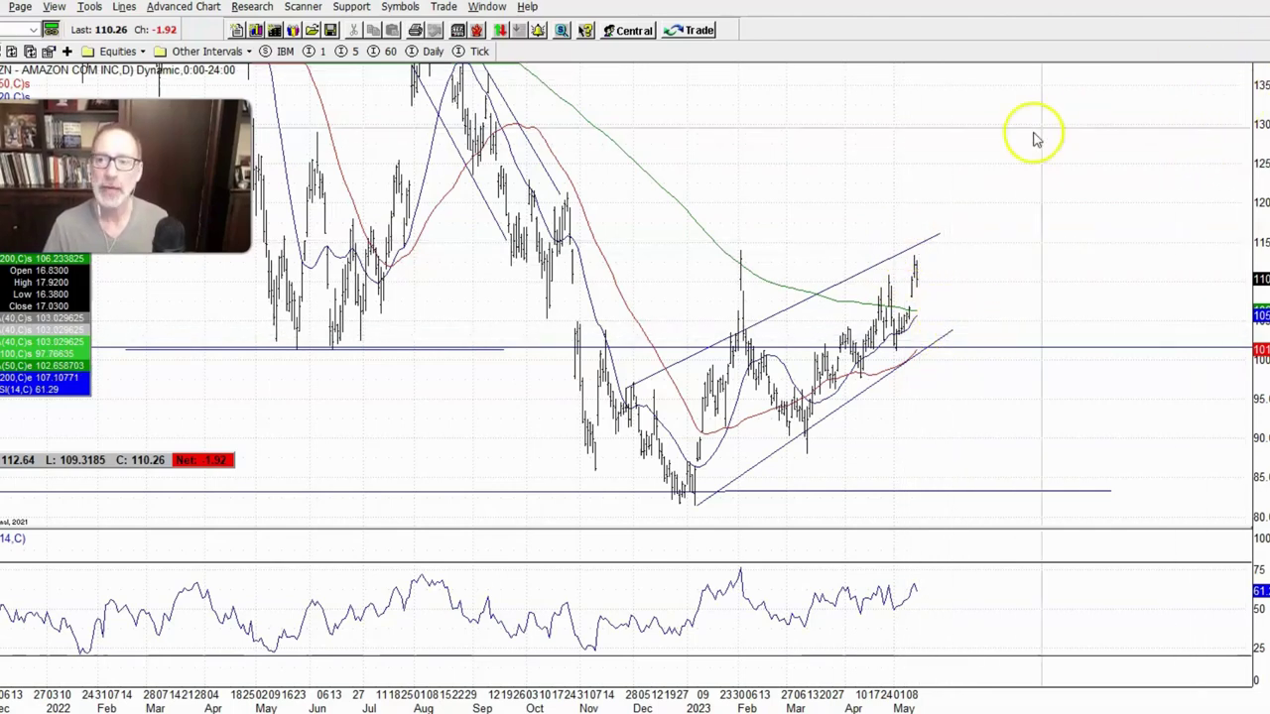
Step: Change the chart symbol to PEP and examine the daily rising channel and the recent move at its upper trendline
text(pe)
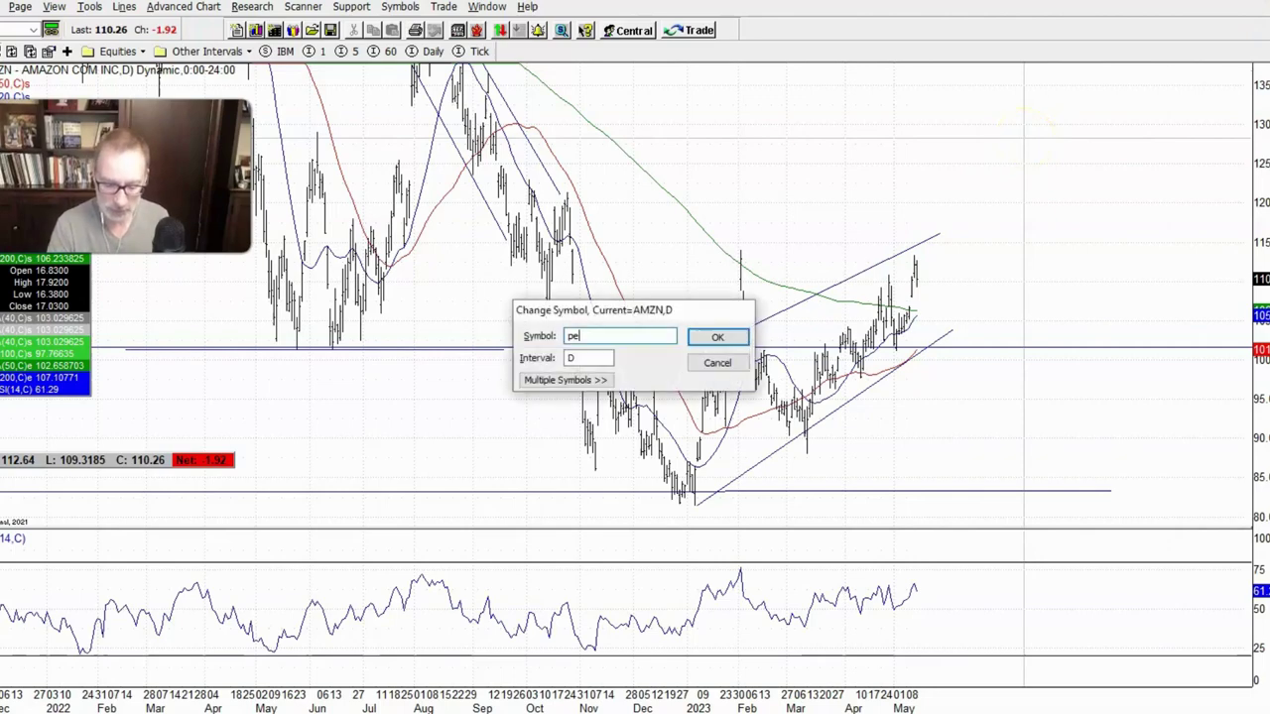
text(p)
key(Return)
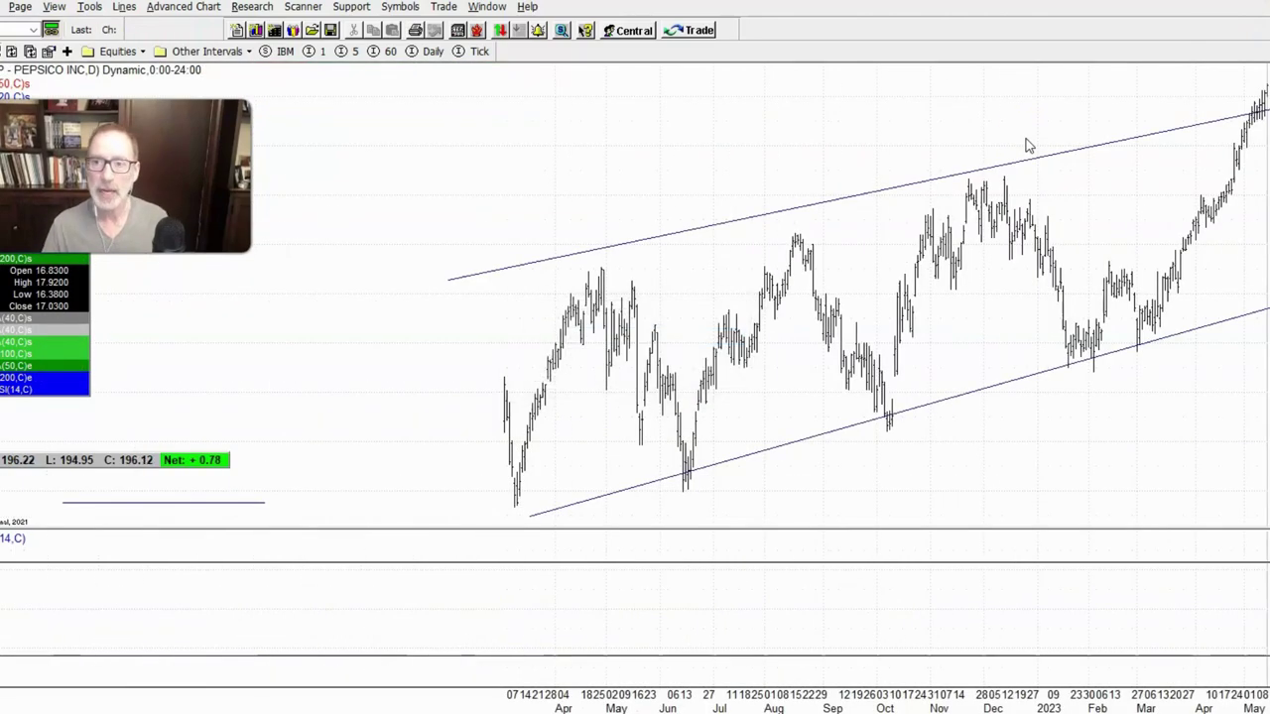
drag(1000, 109, 694, 193)
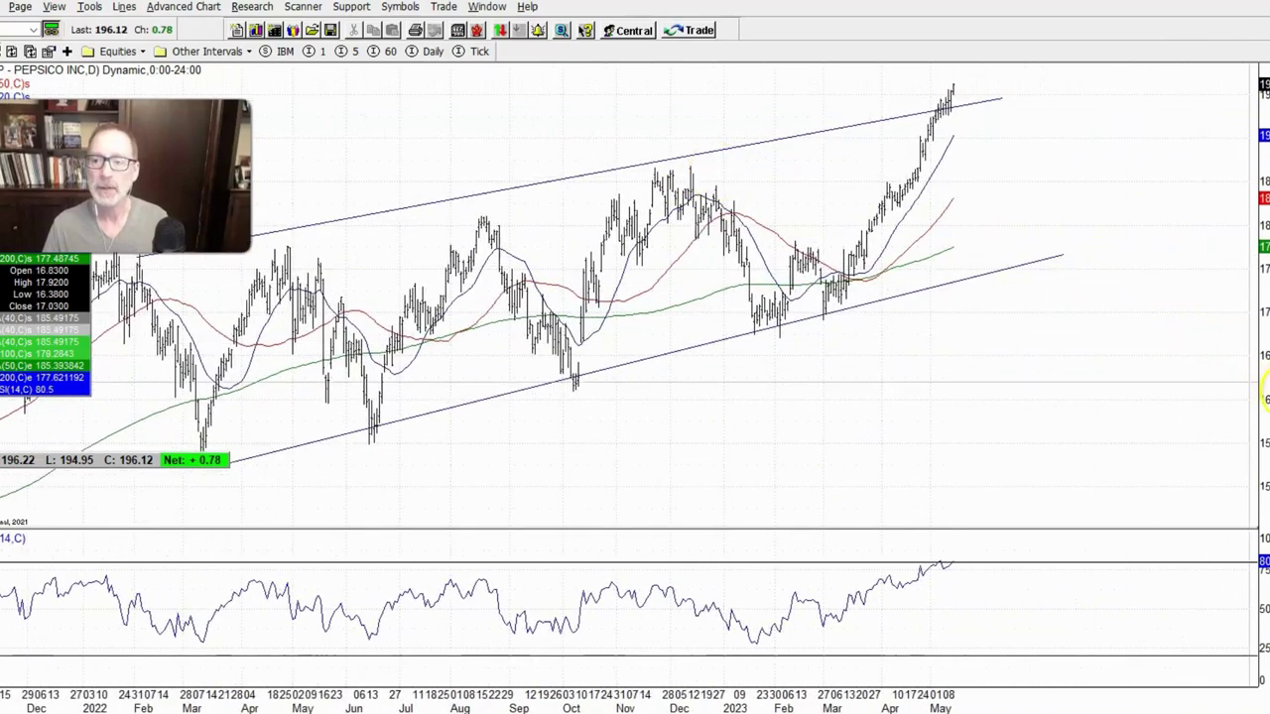
drag(1062, 297, 1114, 342)
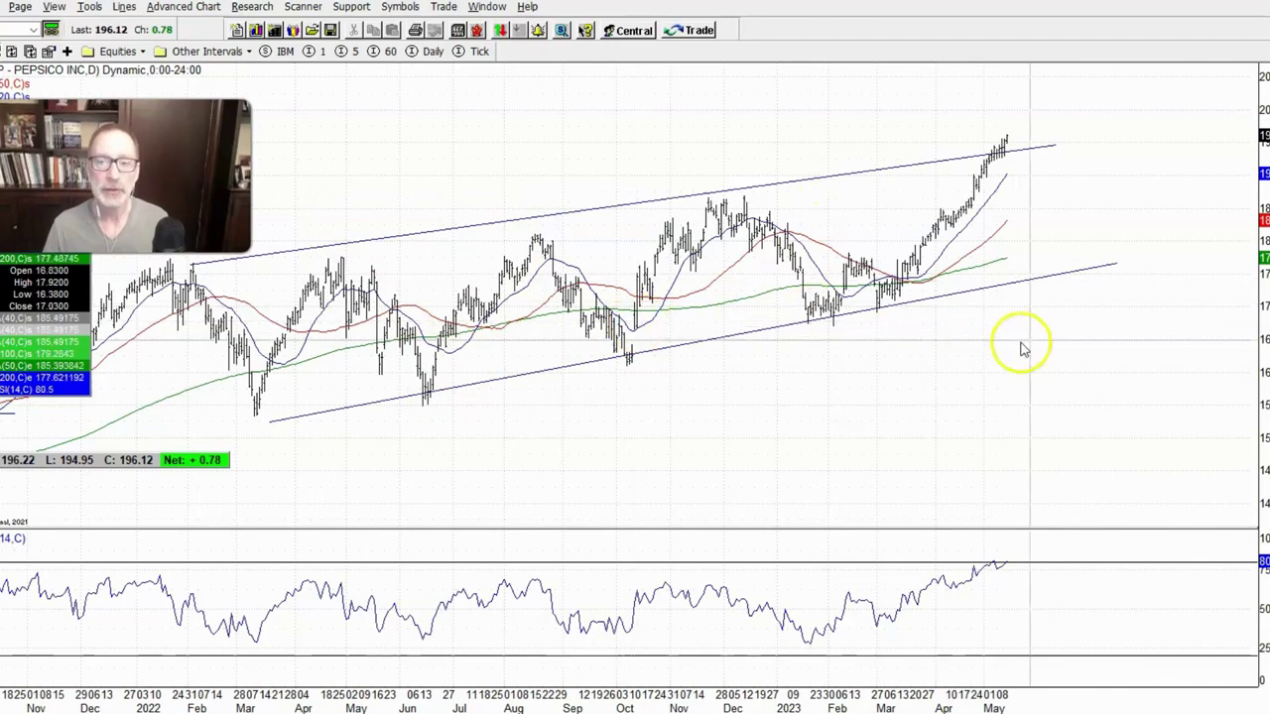
drag(963, 343, 977, 360)
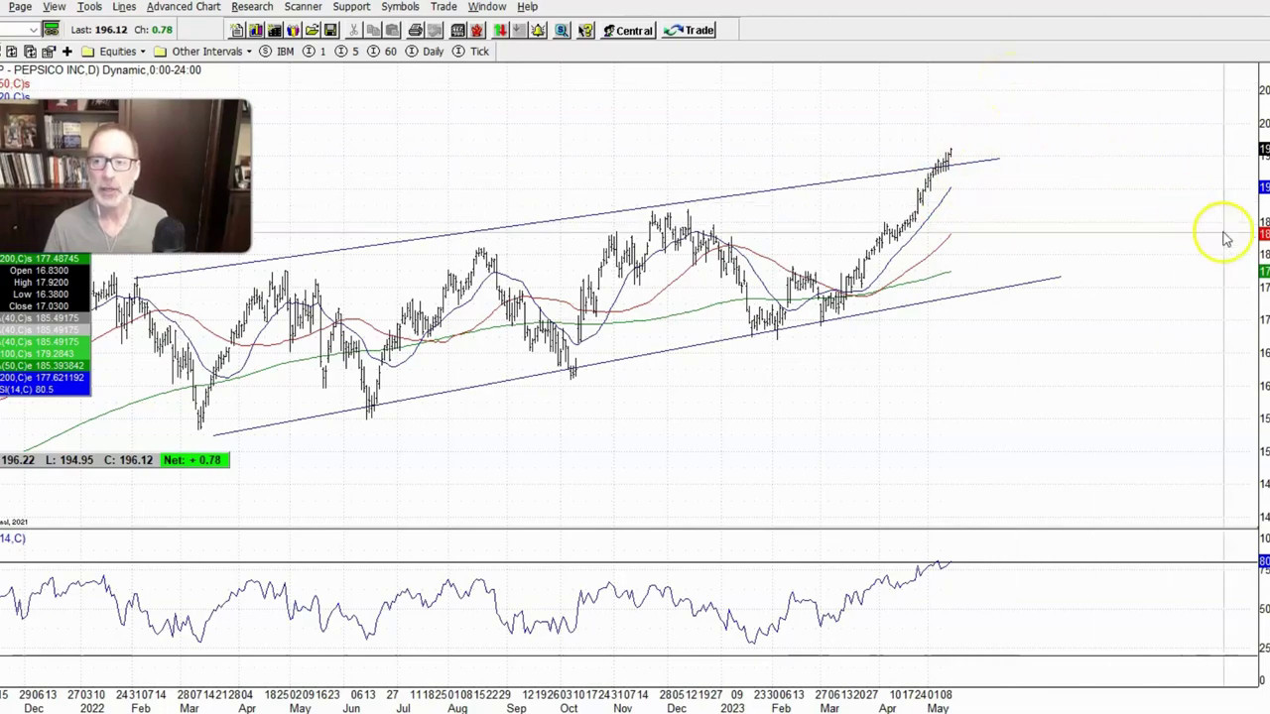
drag(1258, 235, 1258, 260)
drag(972, 233, 1006, 249)
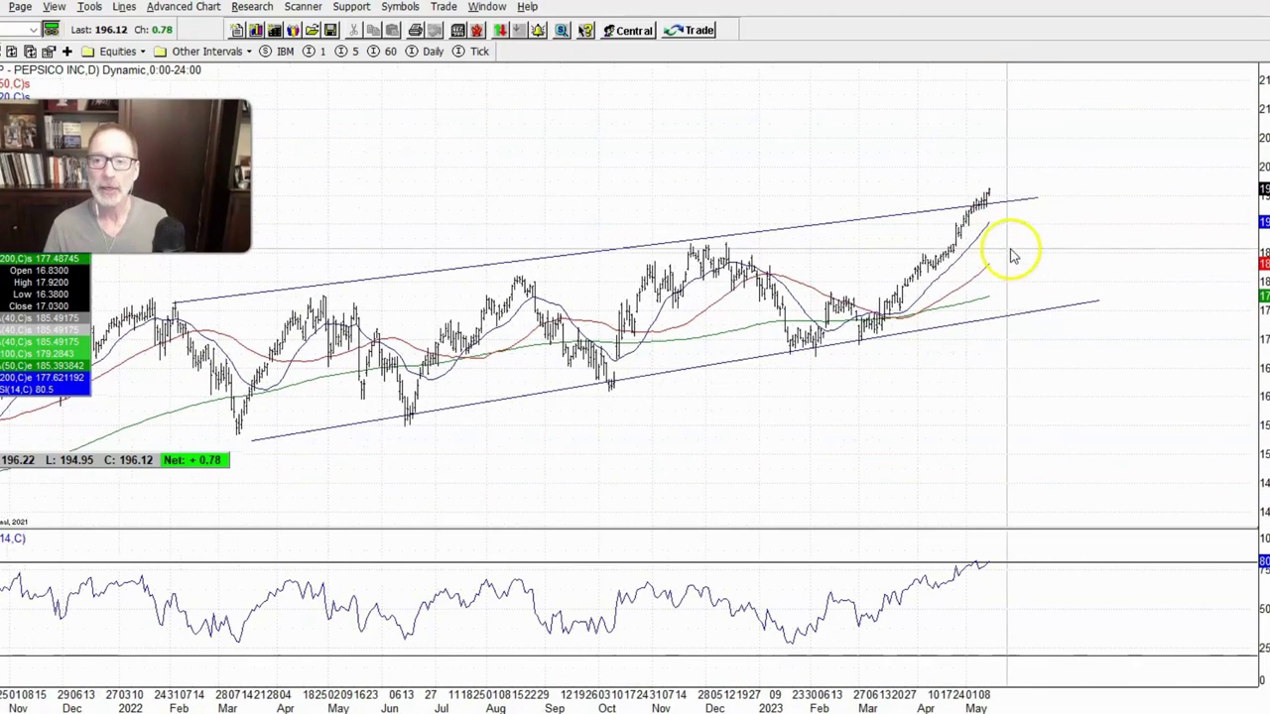
drag(564, 202, 706, 162)
Step: Switch the PEP chart to the monthly interval and examine its long-term price trend from the 1980s to 2023
click(250, 52)
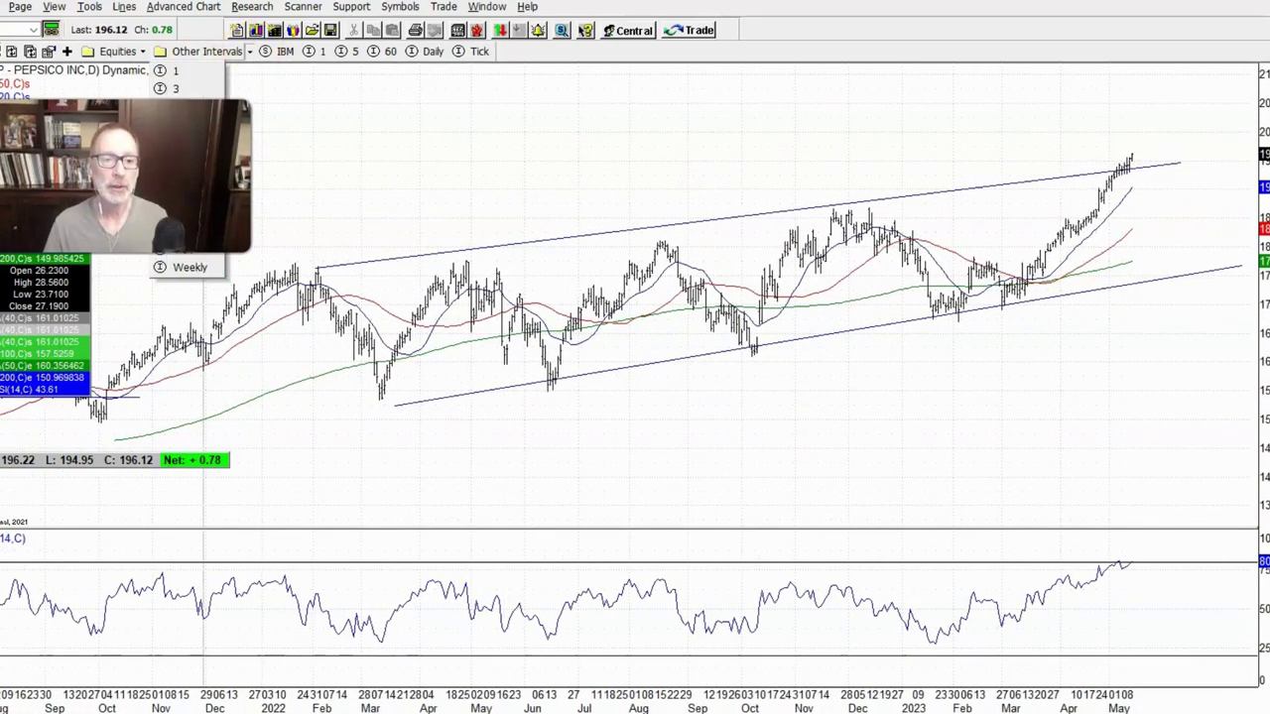
key(Escape)
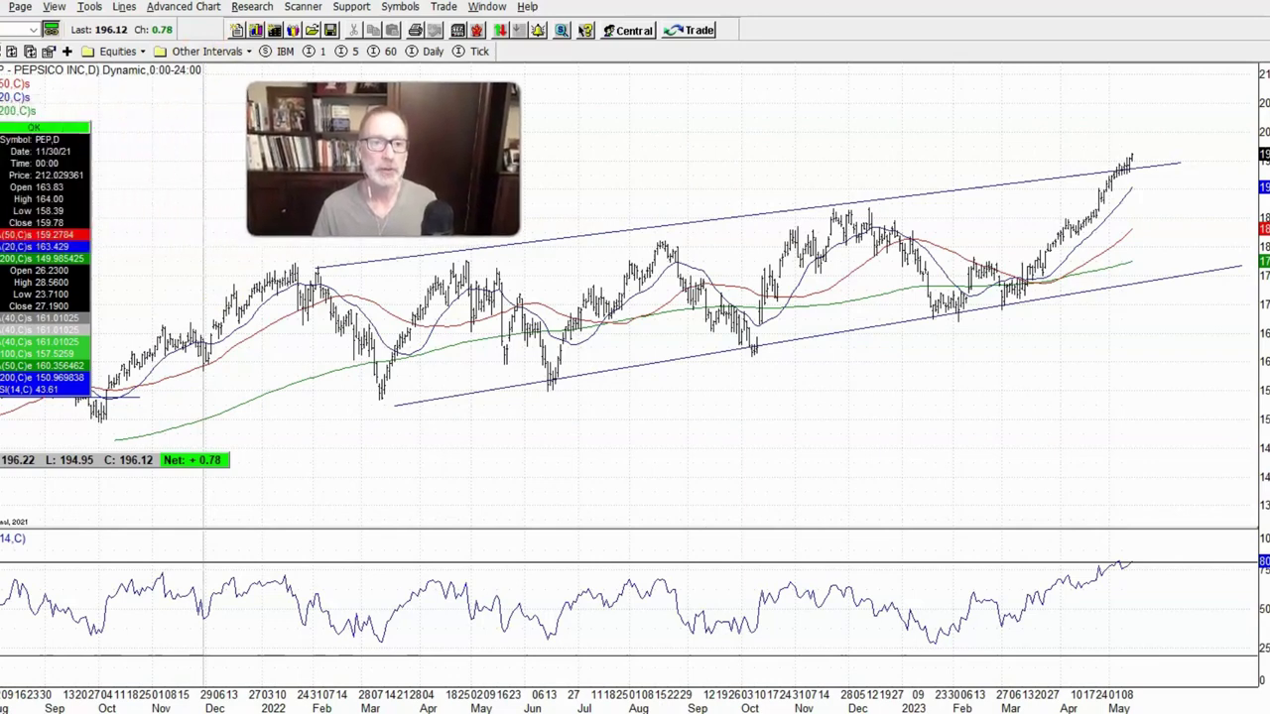
click(250, 51)
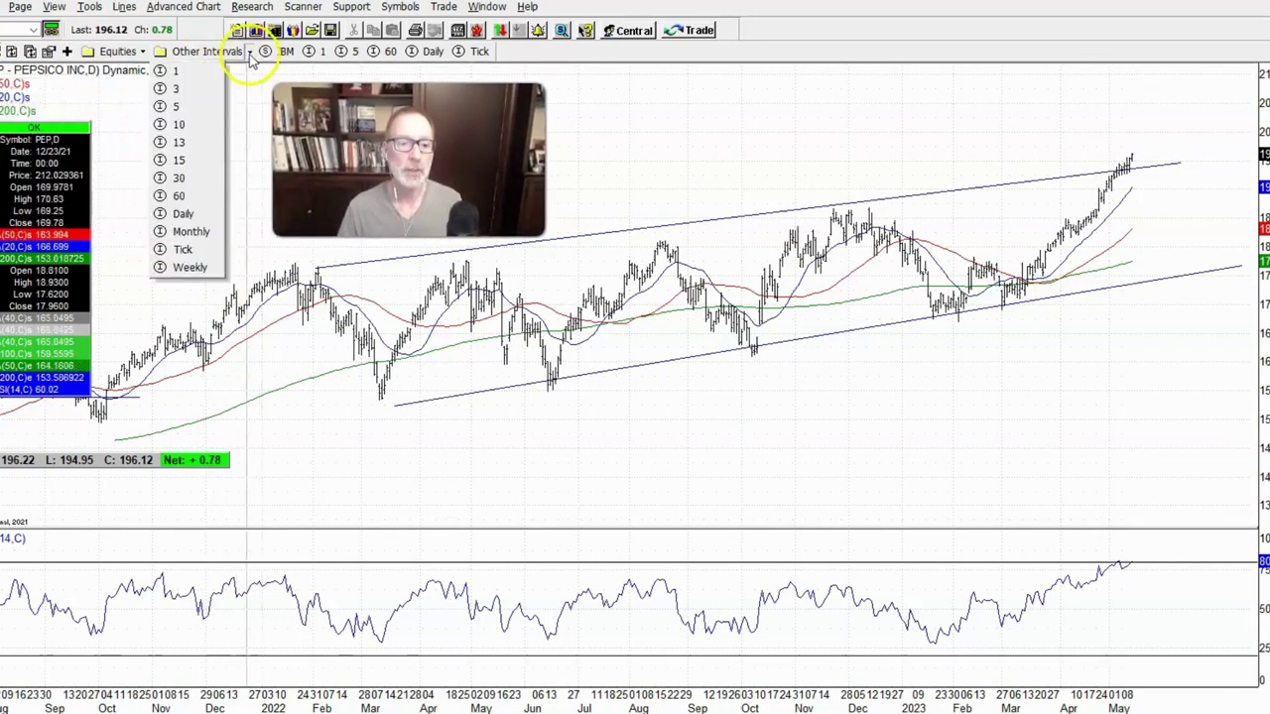
click(190, 231)
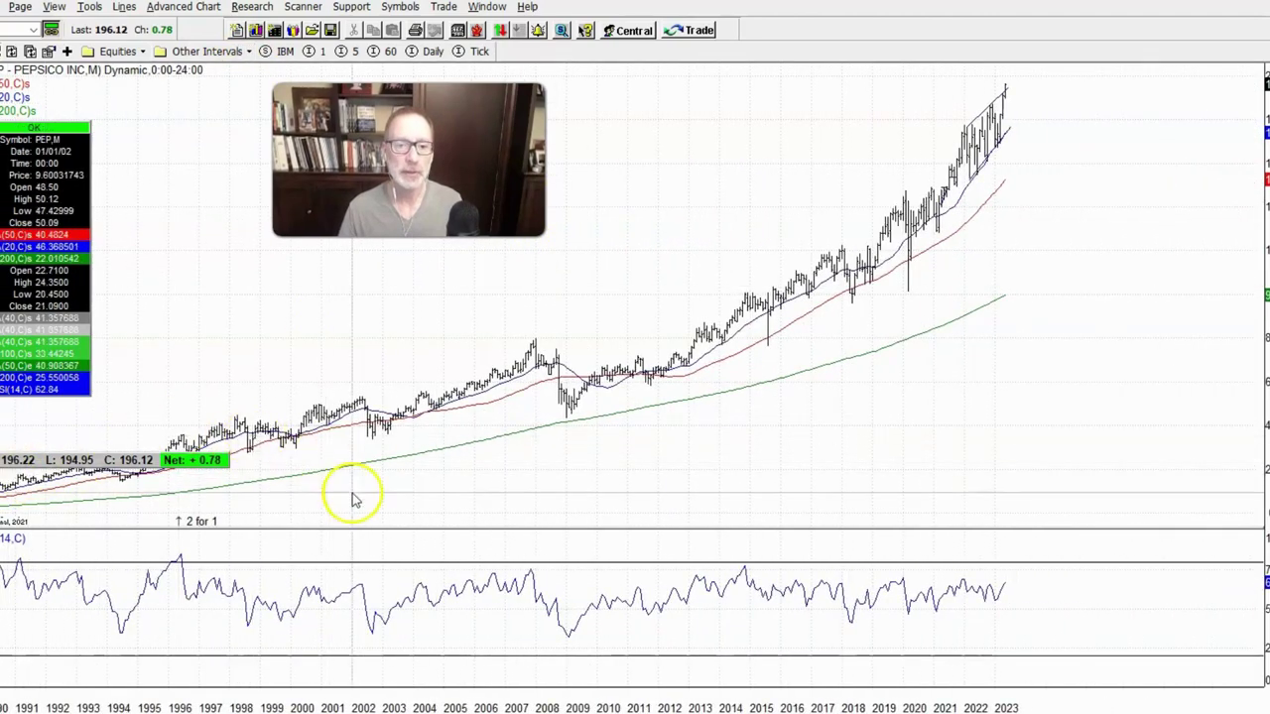
drag(355, 496, 490, 500)
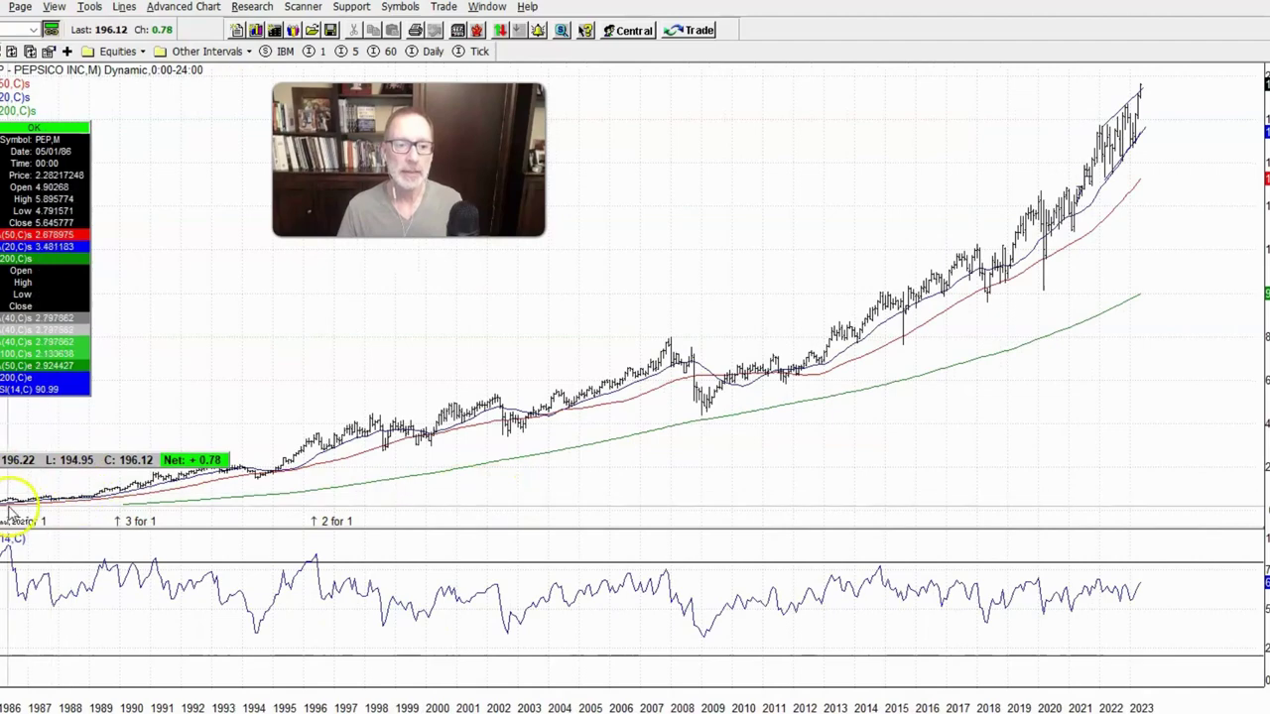
drag(1055, 99, 870, 170)
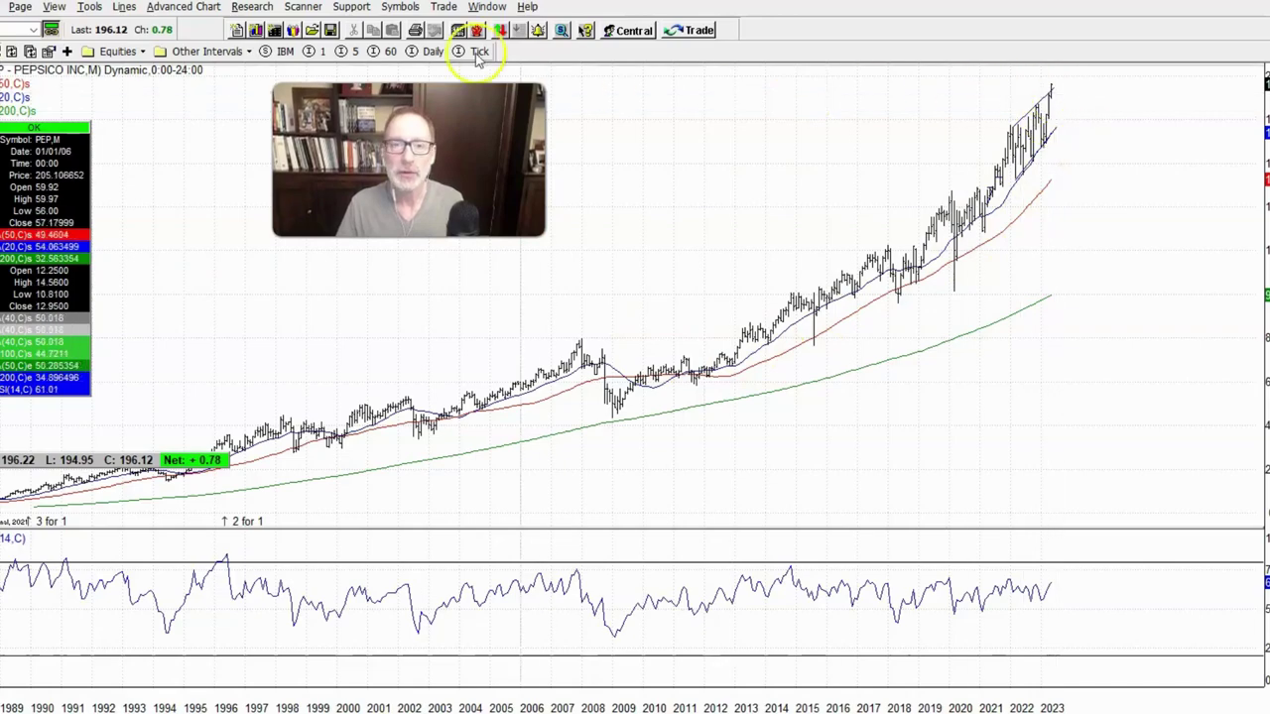
Step: Return the PEP chart to the daily interval, re-examine price at the upper channel line and restore the chart window to its smaller size
click(432, 51)
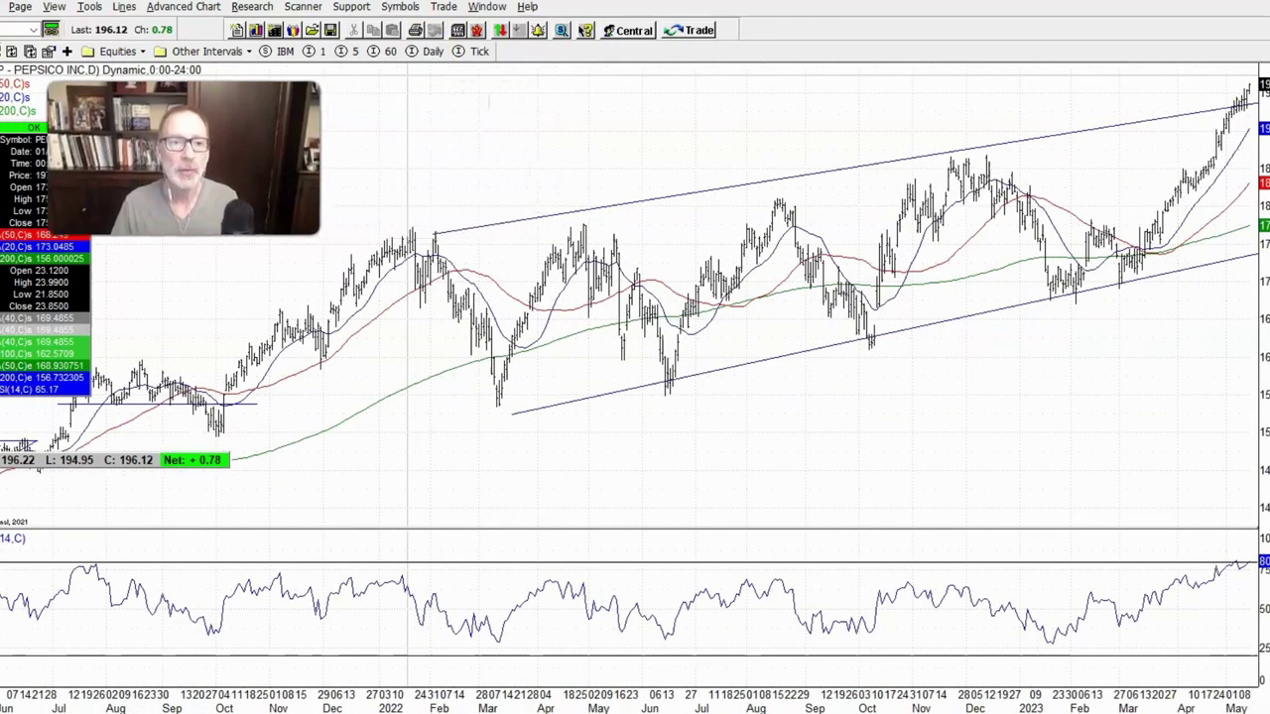
drag(477, 145, 331, 178)
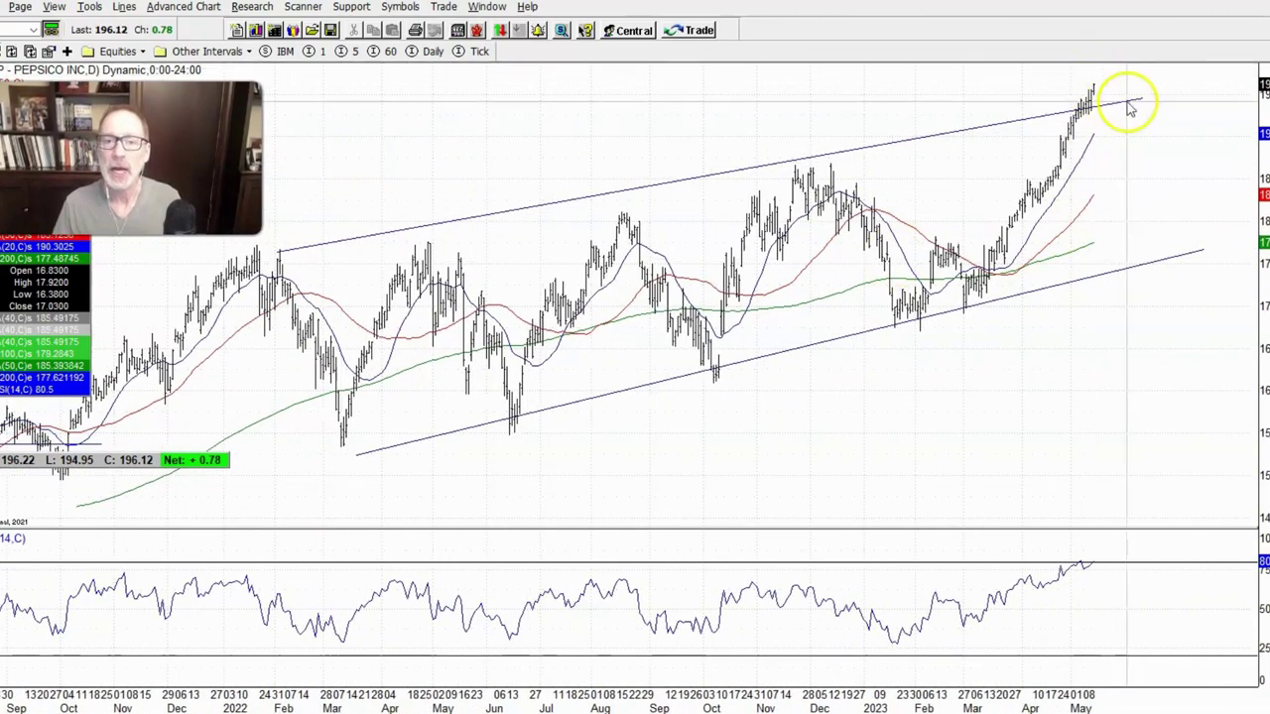
drag(1262, 184, 1148, 249)
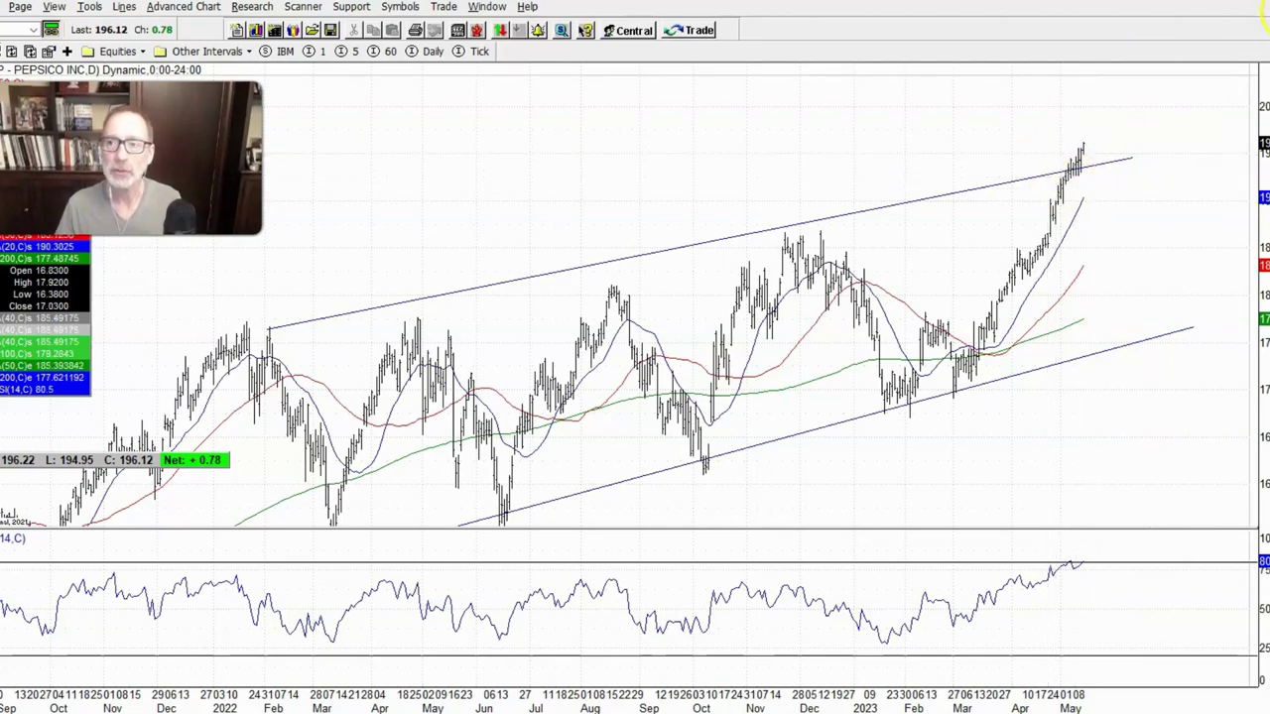
click(1265, 14)
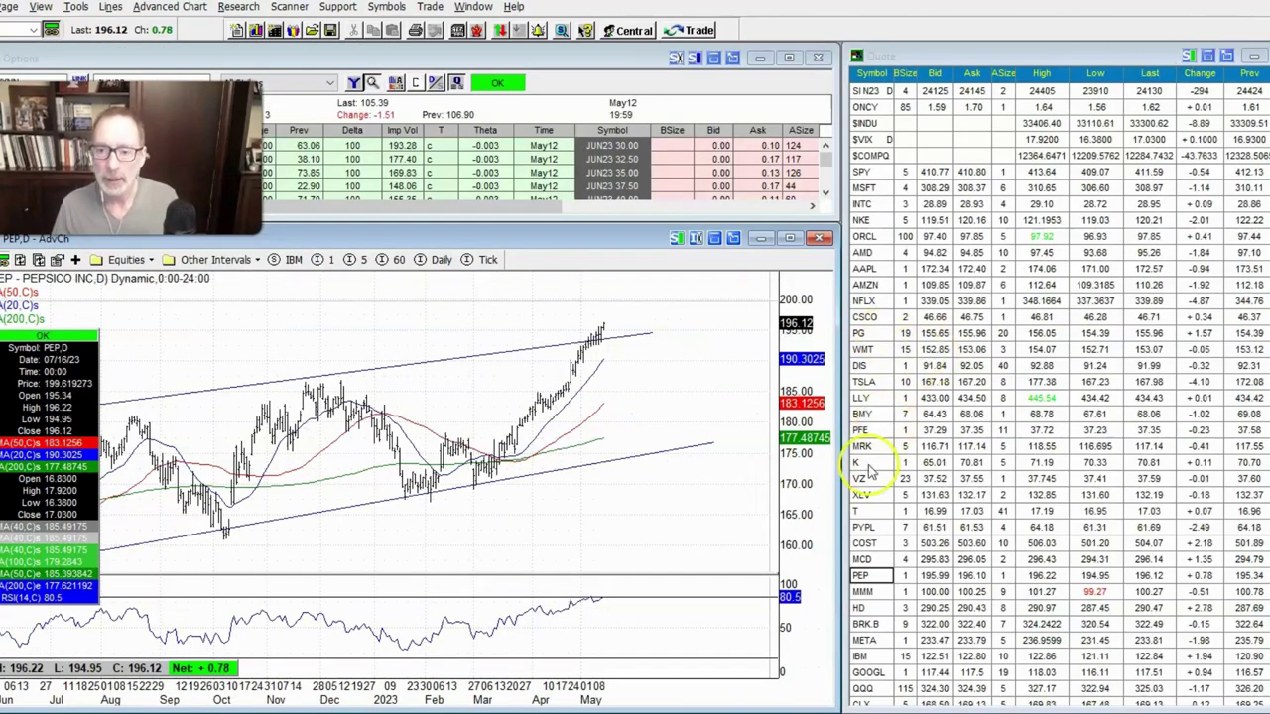
Step: Load BRK.B from the quote list, maximize its daily chart and examine price action from the 2022 high to May 2023
click(866, 625)
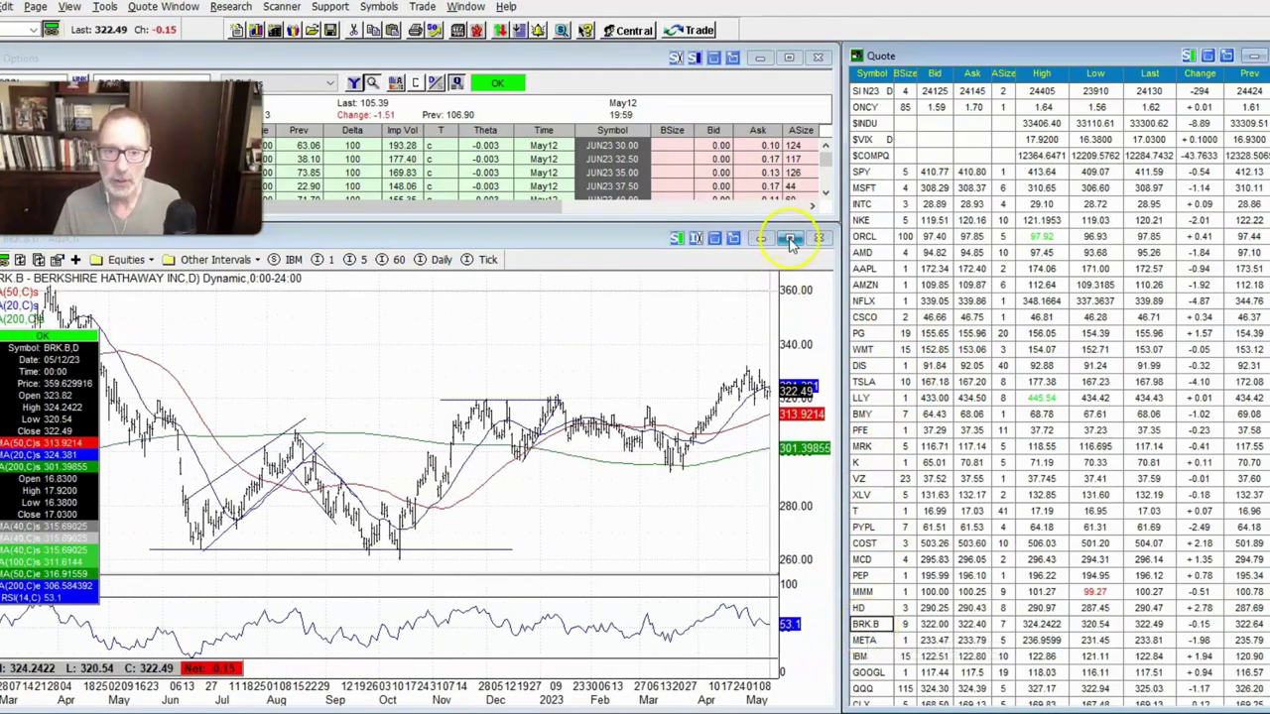
click(790, 239)
drag(967, 178, 708, 213)
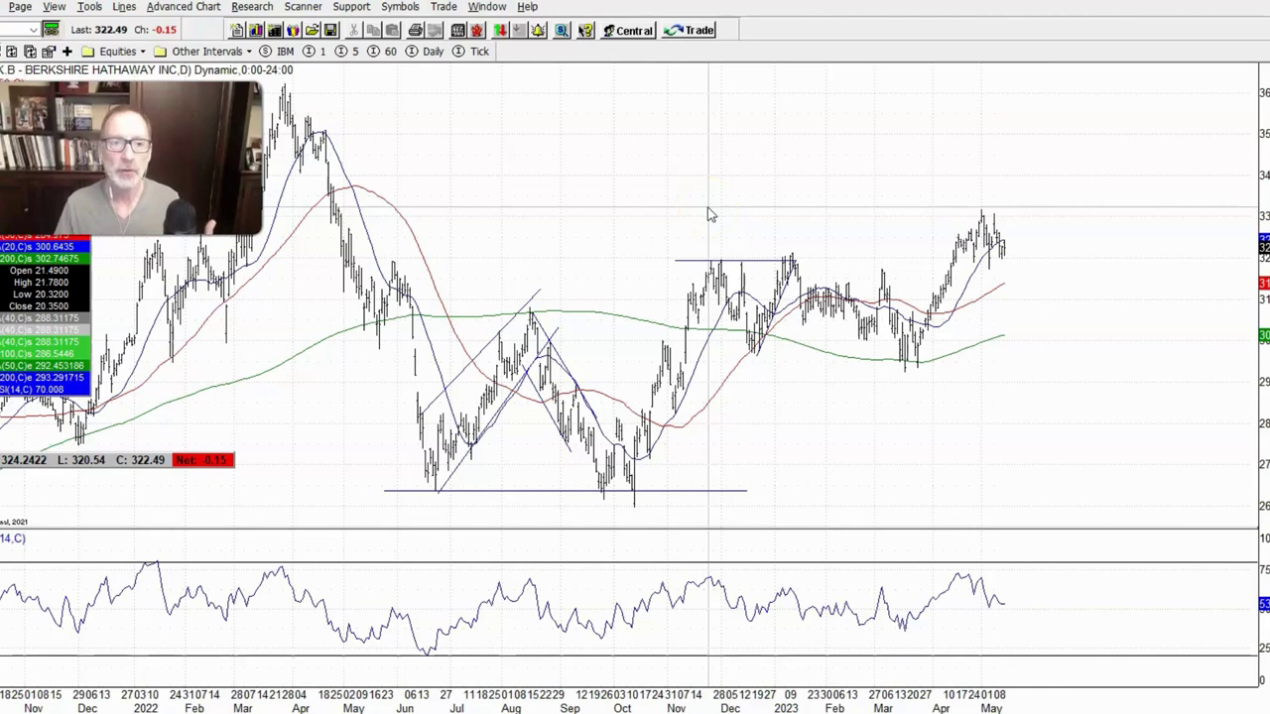
drag(709, 212, 561, 176)
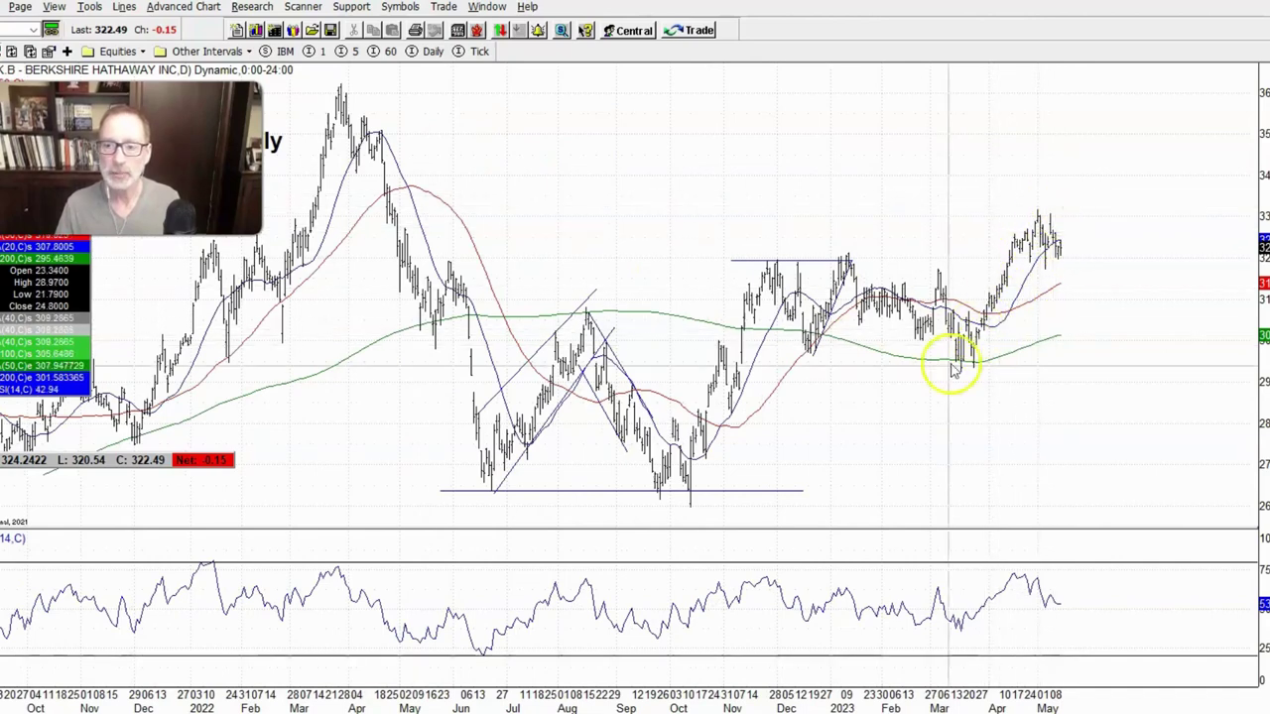
drag(629, 193, 675, 191)
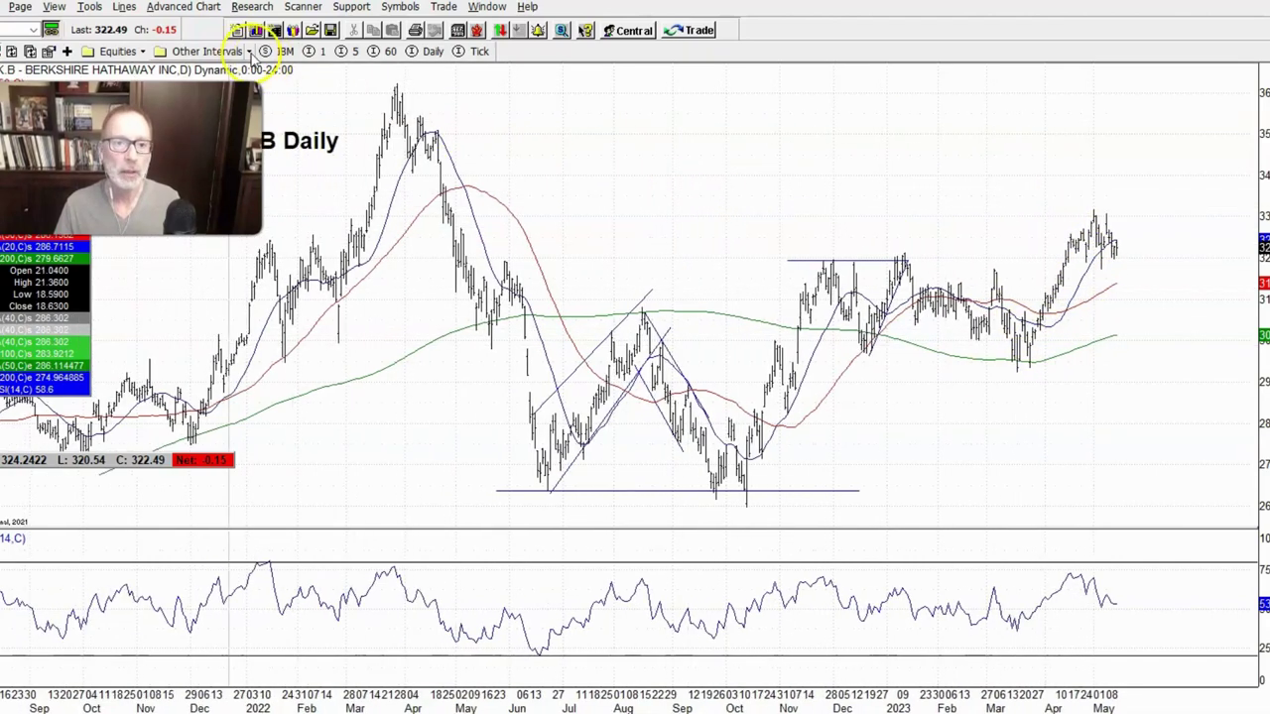
Step: View the BRK.B chart on the weekly interval, then return to daily and examine the rebound from the 2022 lows
click(207, 50)
click(185, 270)
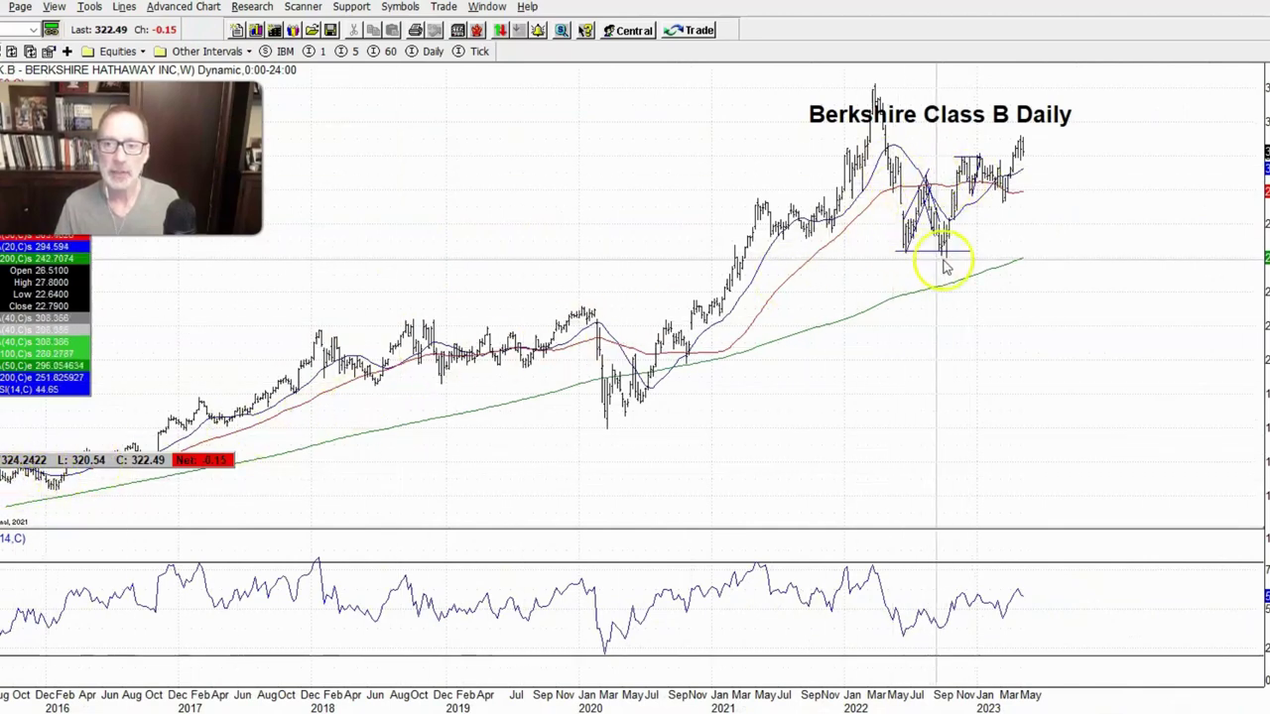
click(434, 53)
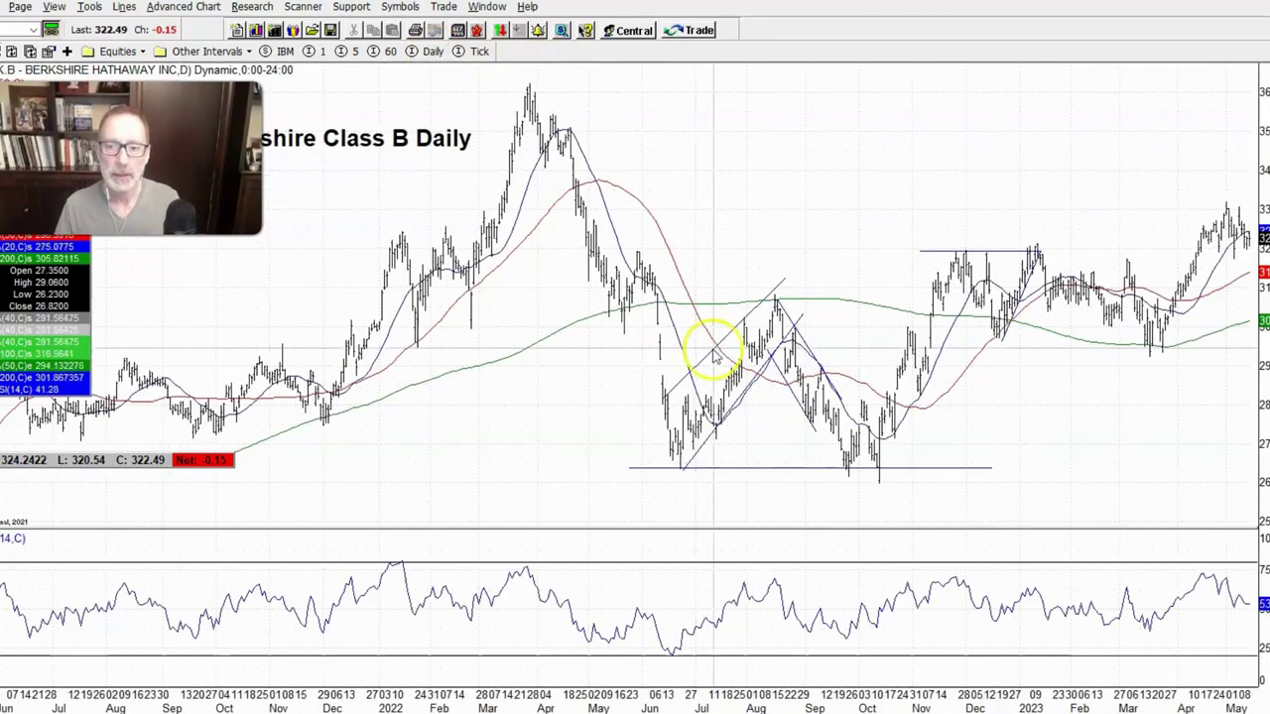
drag(930, 232, 579, 226)
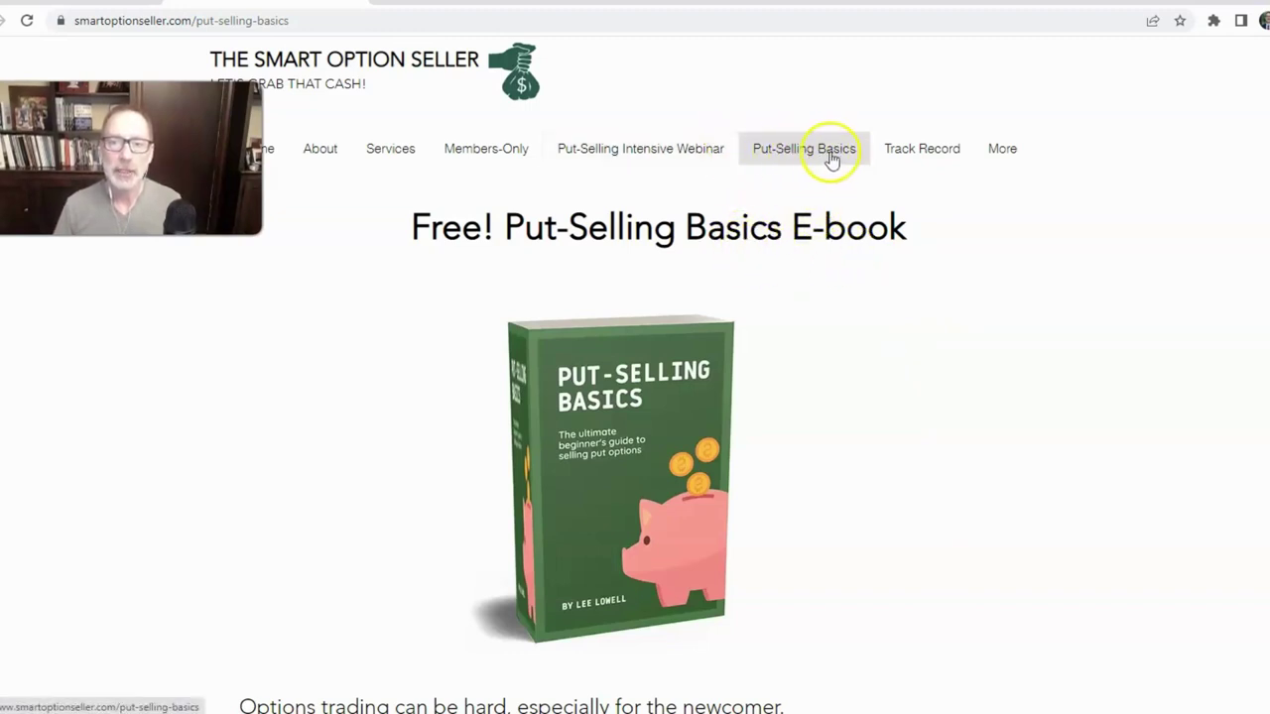
Step: Review the Put-Selling Basics e-book page on The Smart Option Seller website, including its sign-up form
scroll(635, 456, down, 20)
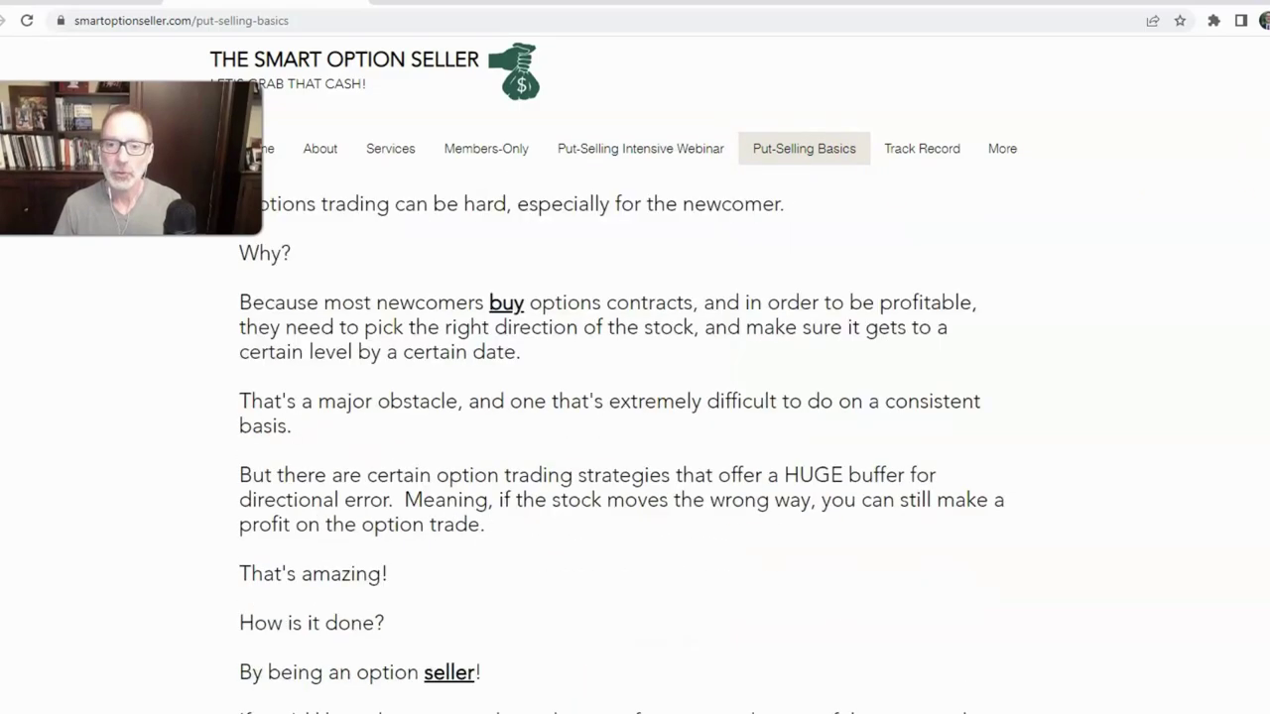
scroll(635, 397, down, 1)
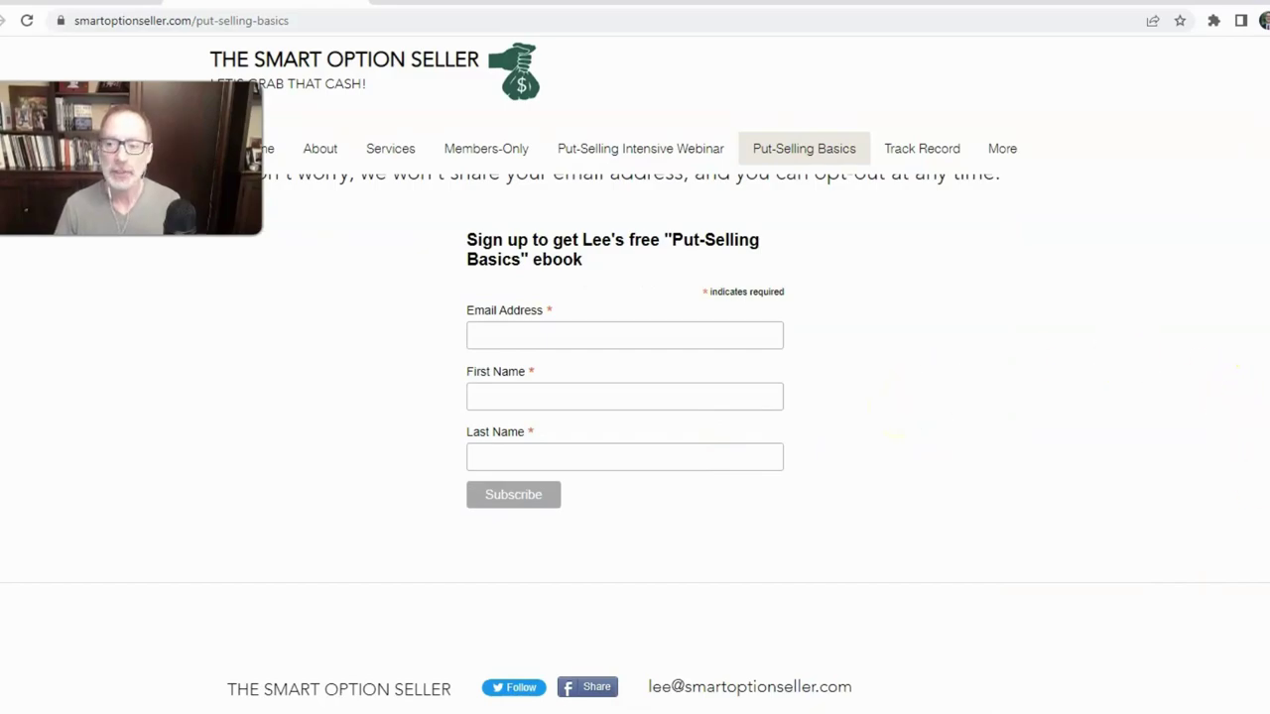
scroll(635, 397, up, 12)
scroll(635, 397, up, 10)
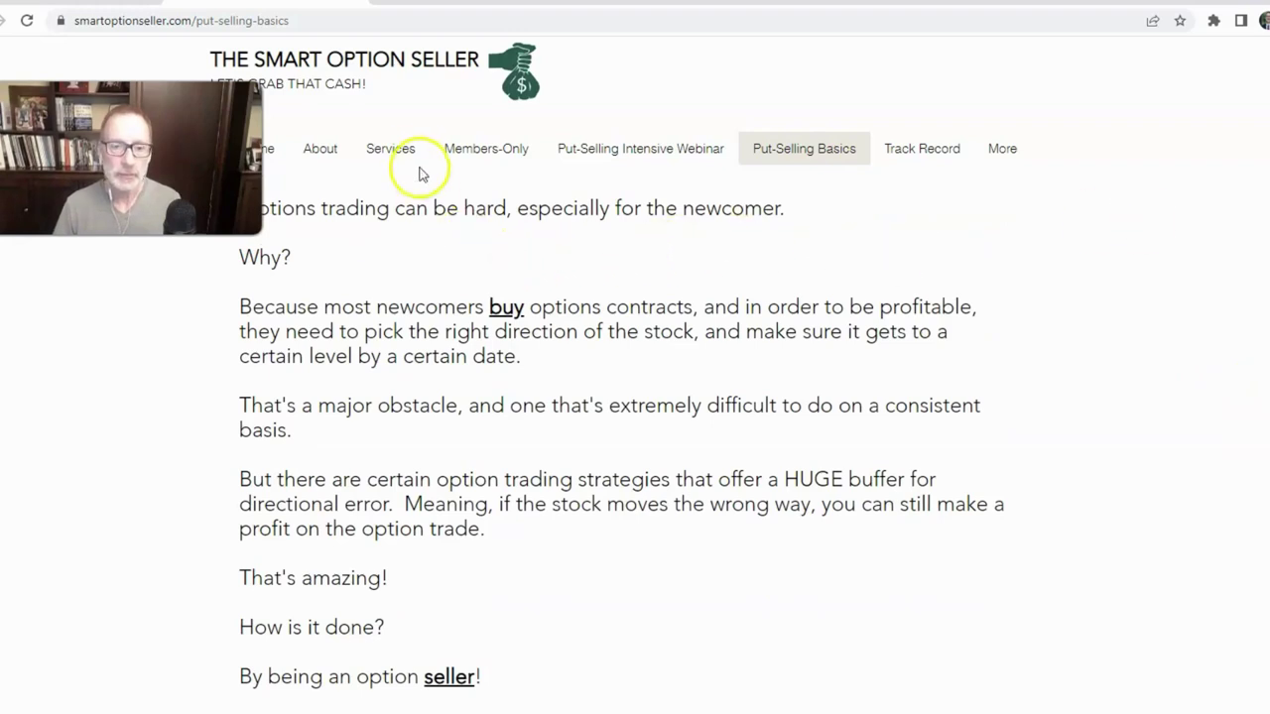
Step: Open the website's Shop page and view the report "The Secret To Buying Warren Buffett... For Pennies On The Dollar"
mouse_move(391, 150)
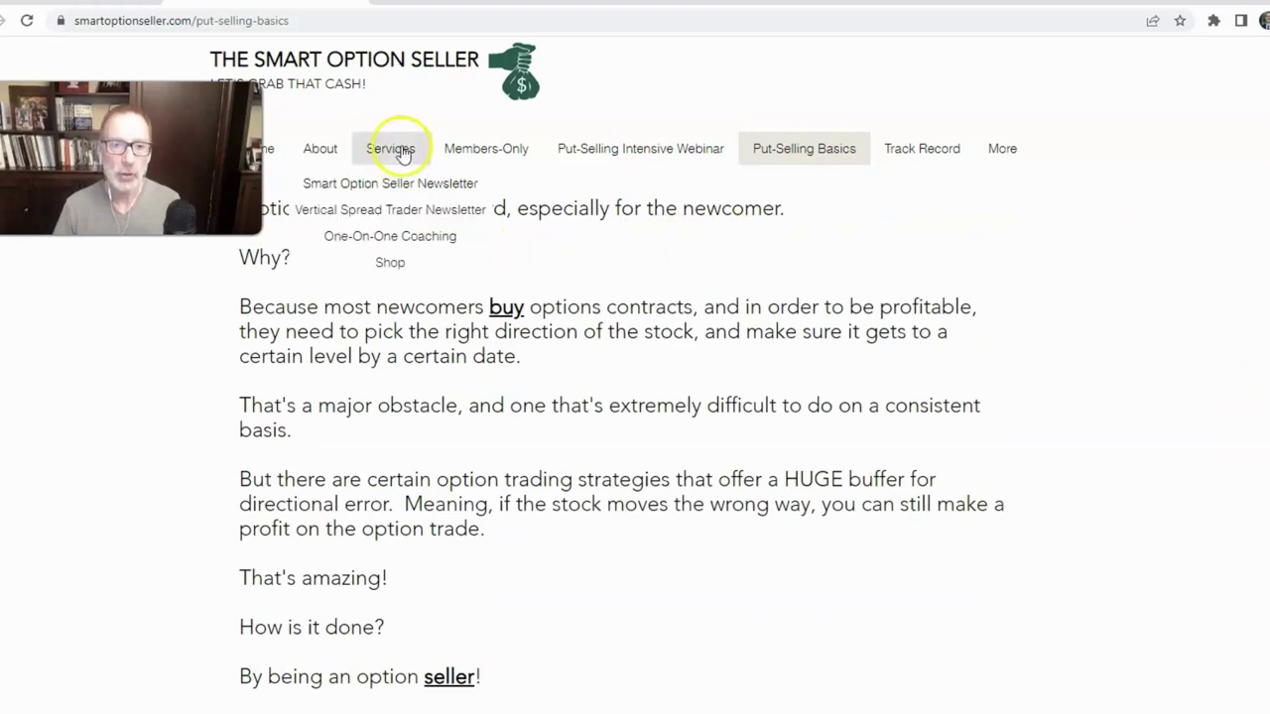
click(391, 266)
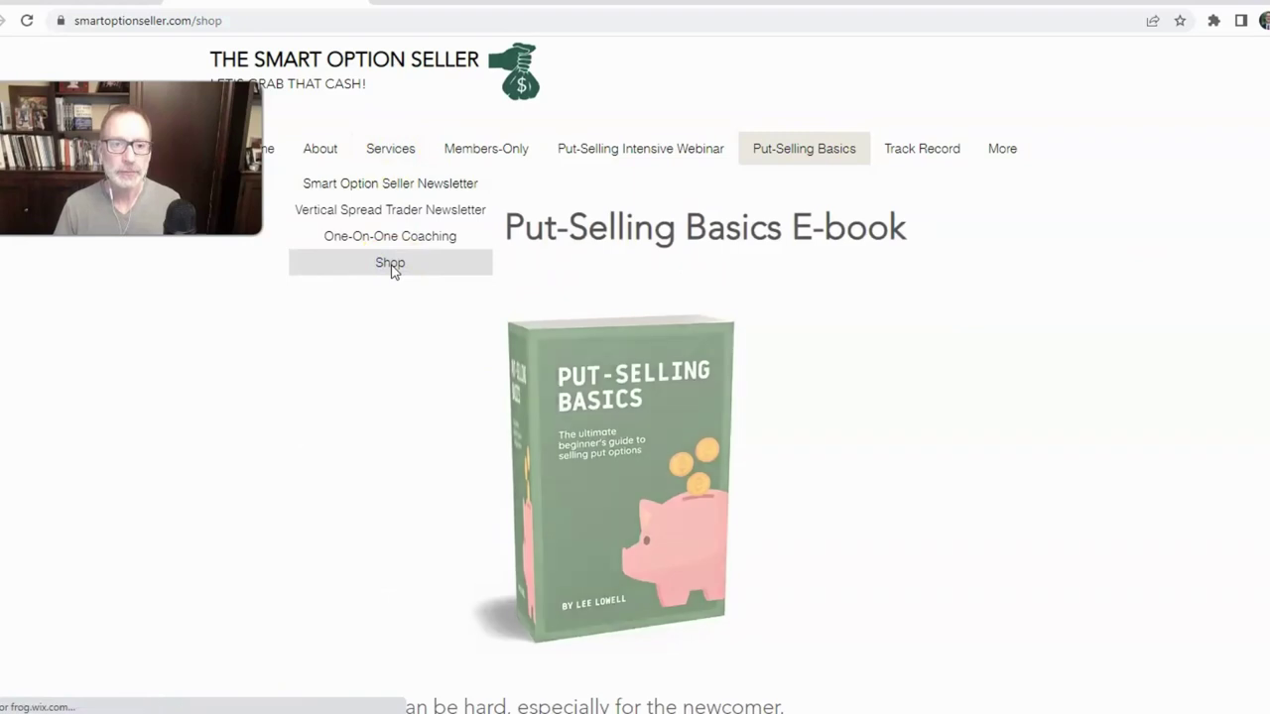
scroll(499, 356, down, 1)
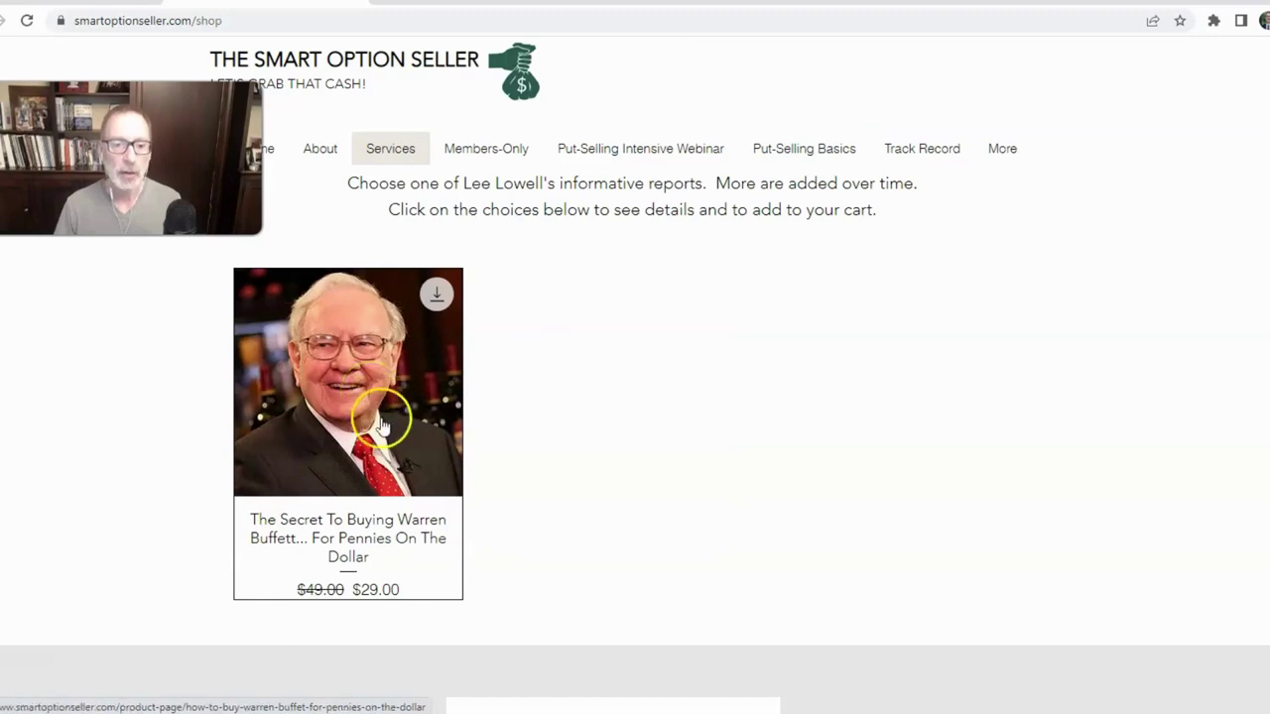
click(414, 480)
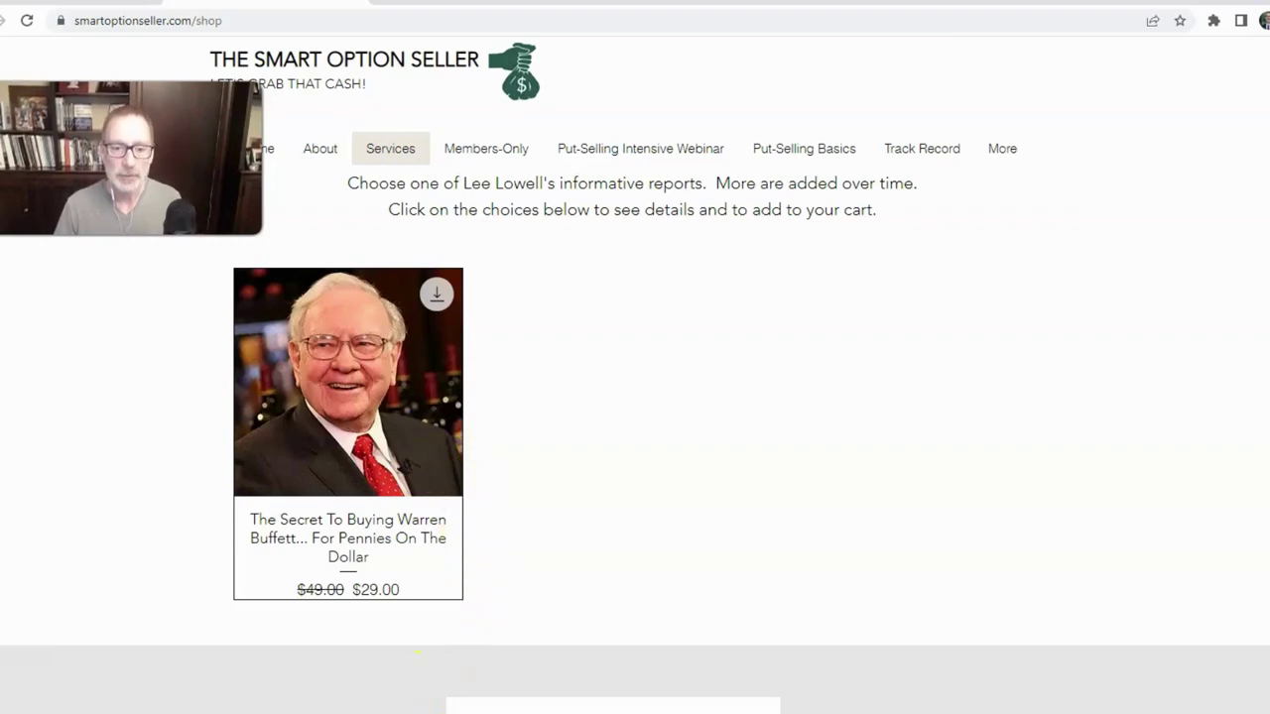
Step: Switch from the browser back to the charting program and restore the maximized BRK.B chart to its window beside the quote list
click(392, 660)
drag(952, 310, 702, 355)
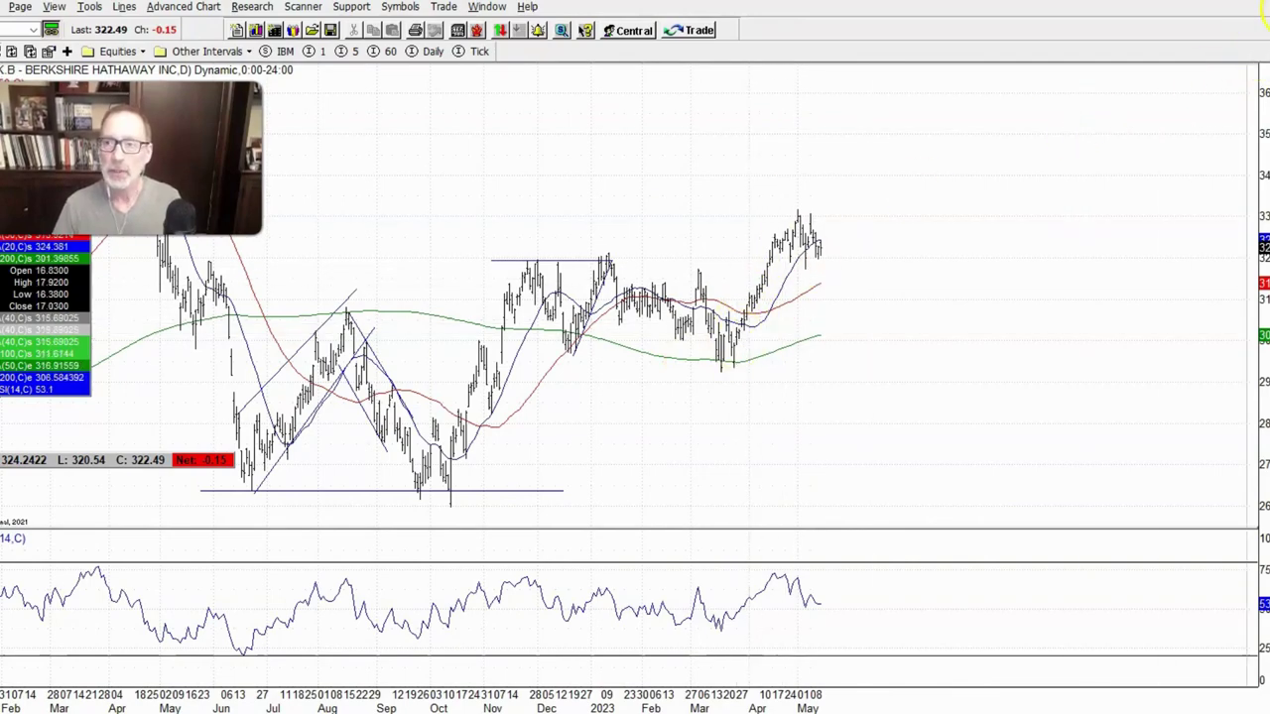
click(1264, 32)
drag(622, 398, 805, 417)
scroll(918, 428, down, 2)
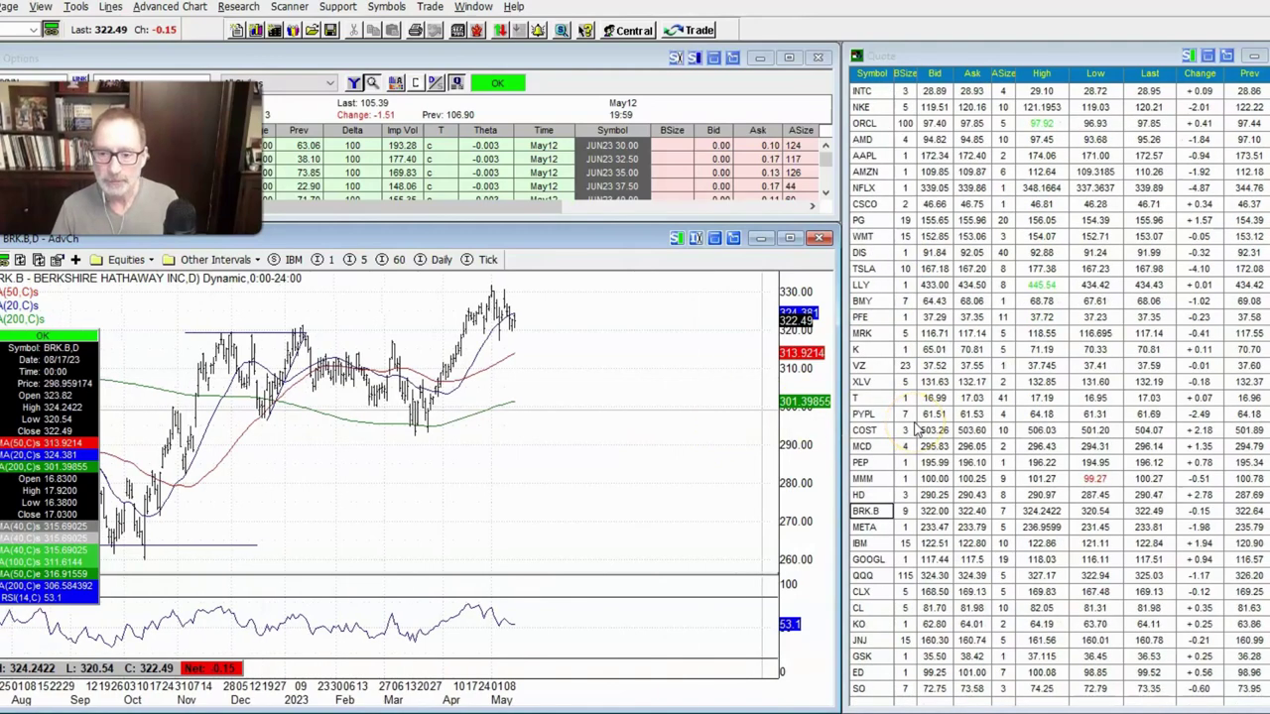
Step: Load TSLA from the quote list, maximize its daily chart and examine the descending channel from the 2021 high into May 2023
click(877, 270)
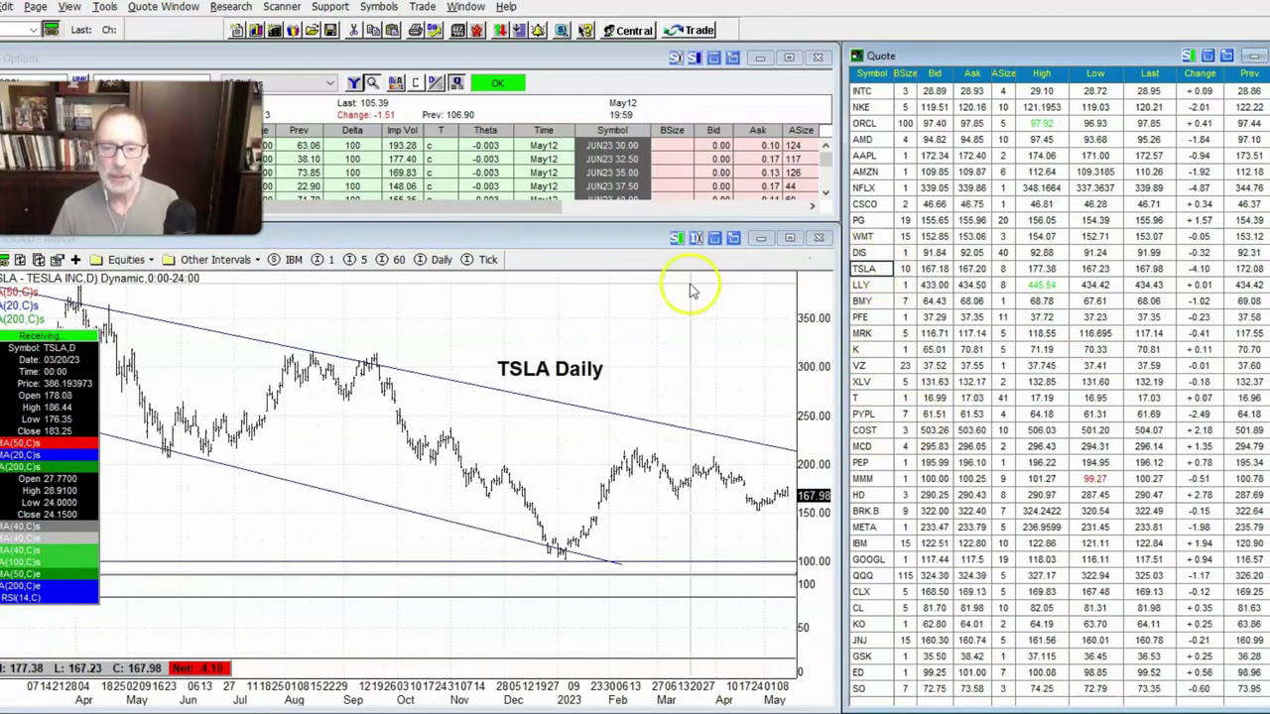
click(783, 244)
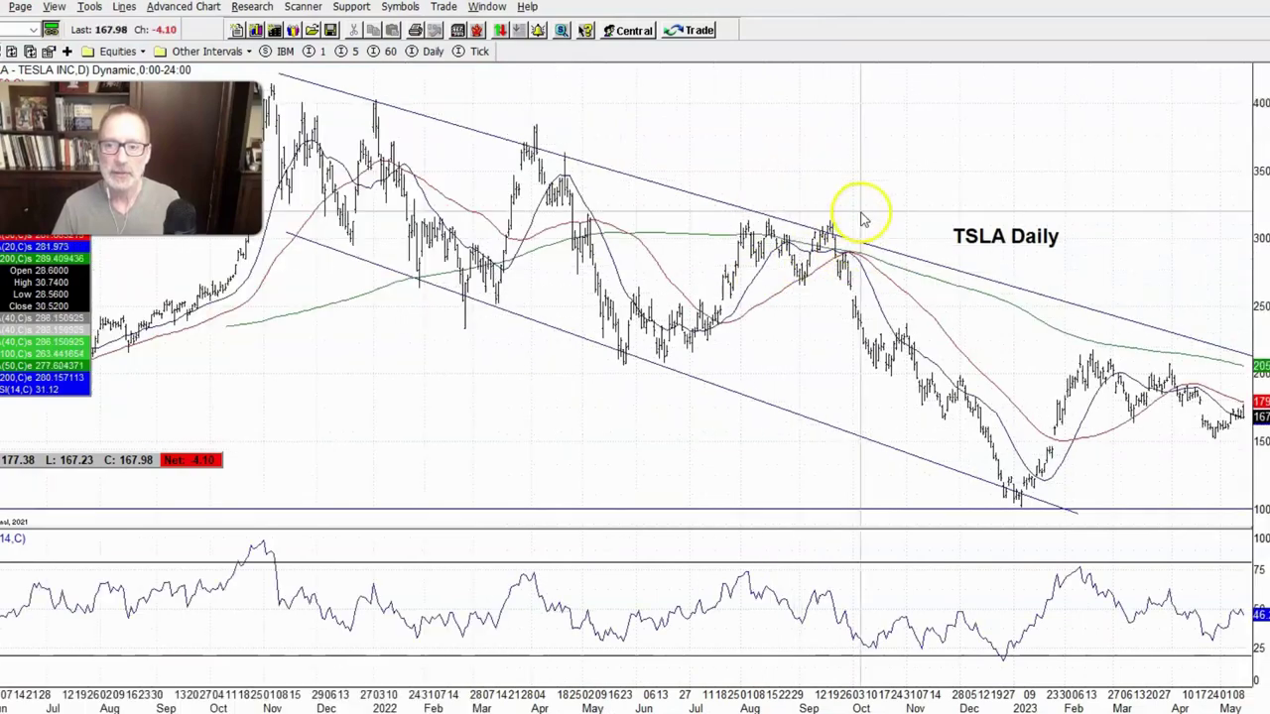
drag(868, 208, 673, 179)
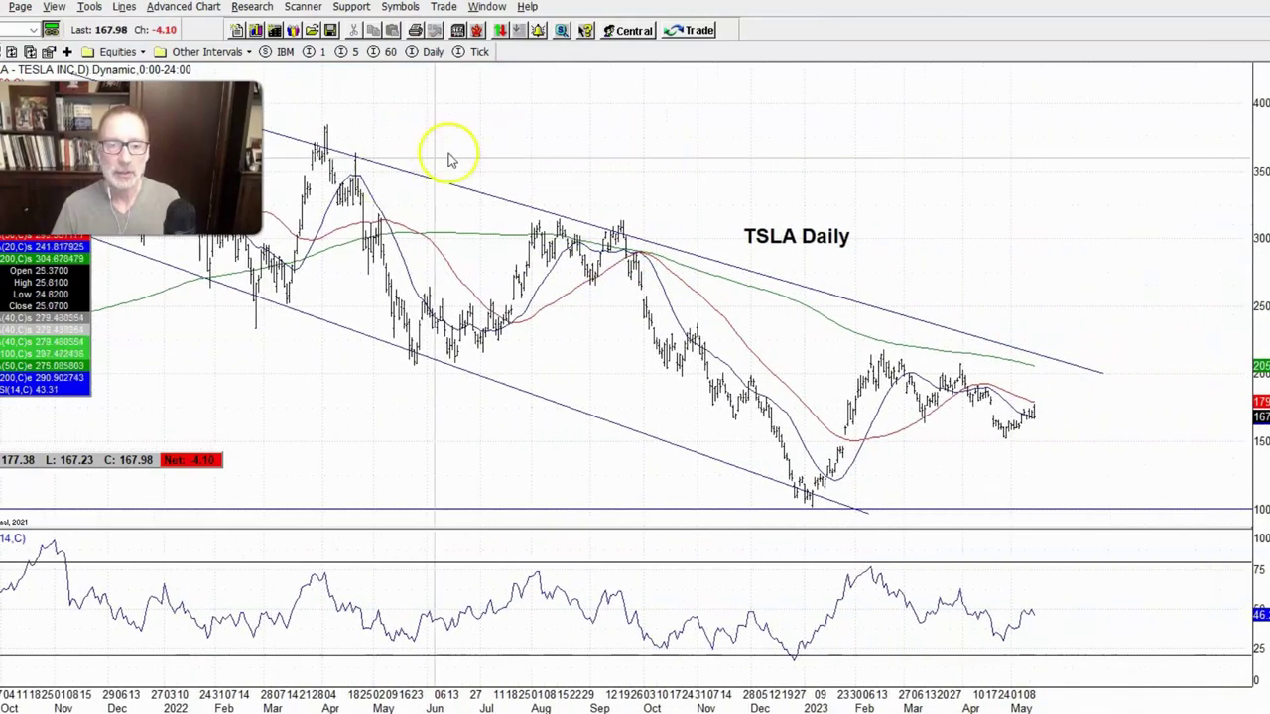
scroll(496, 175, up, 3)
scroll(711, 341, down, 5)
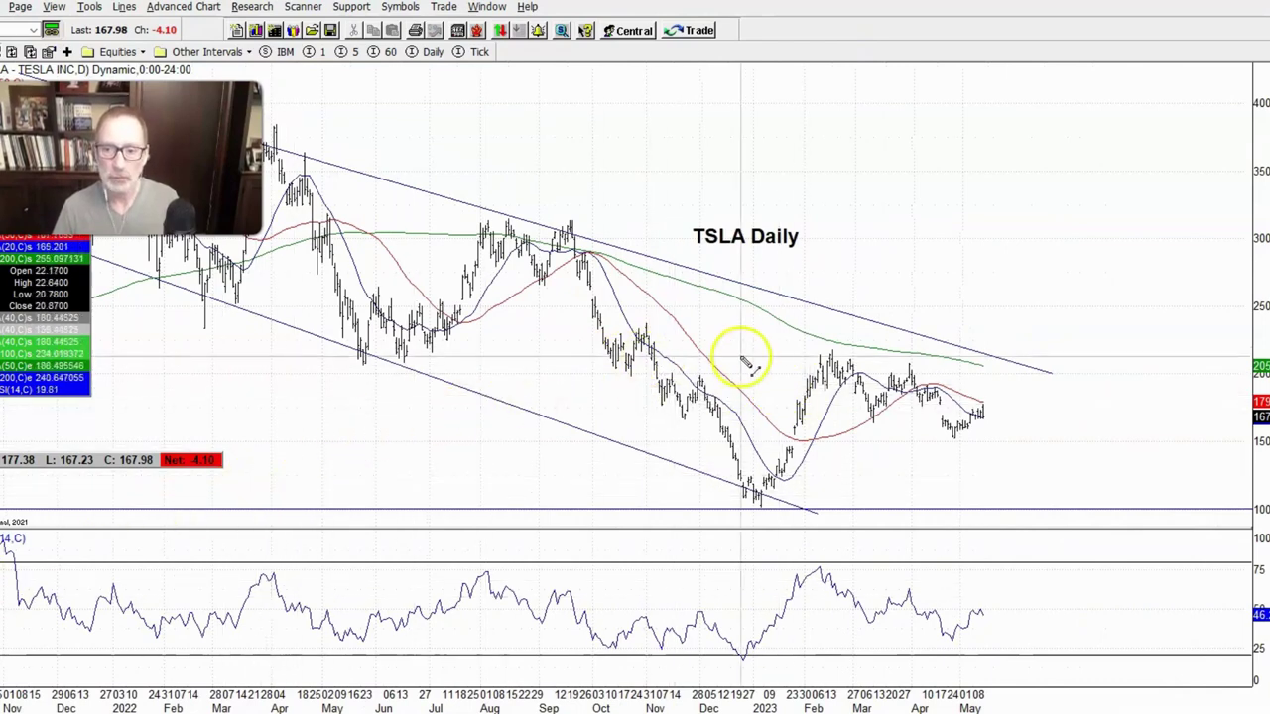
Step: Draw descending trend lines along the February to May 2023 highs and lows on the TSLA daily chart, and restore its window size
mouse_move(831, 353)
mouse_down()
mouse_move(956, 377)
mouse_move(1006, 412)
mouse_up()
mouse_move(822, 397)
mouse_down()
mouse_move(864, 426)
mouse_move(959, 441)
mouse_up()
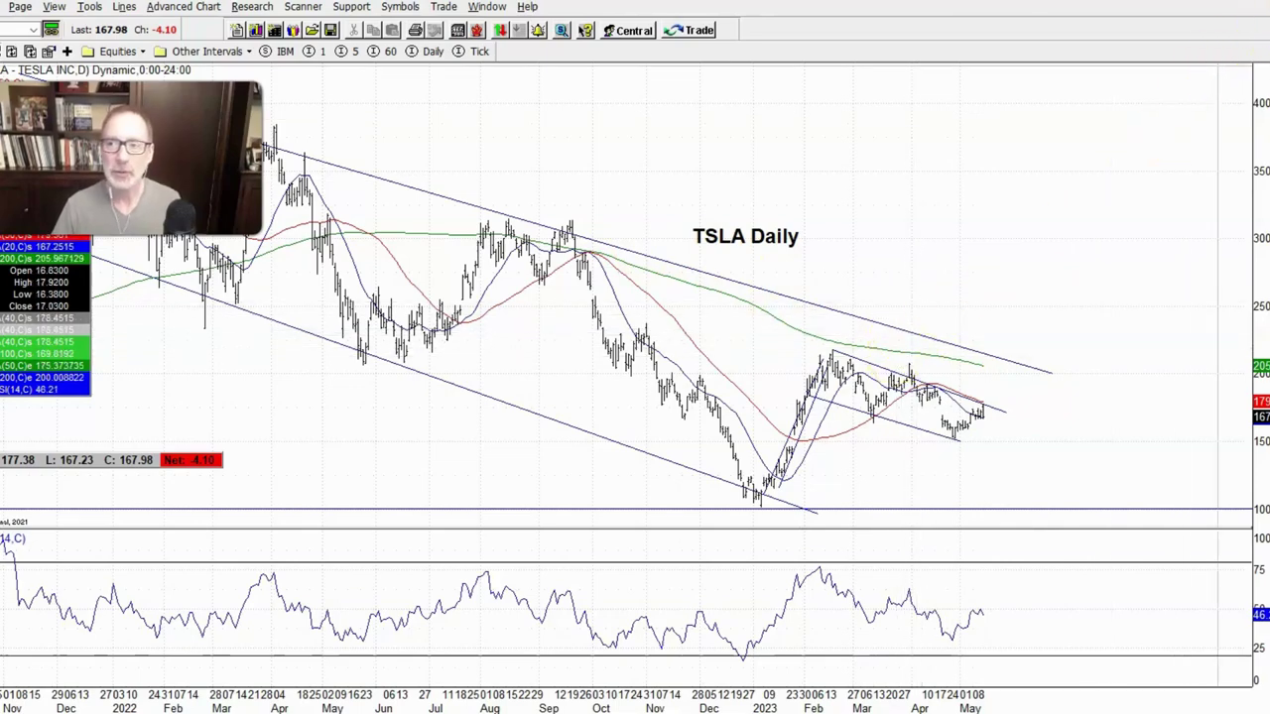
click(1261, 10)
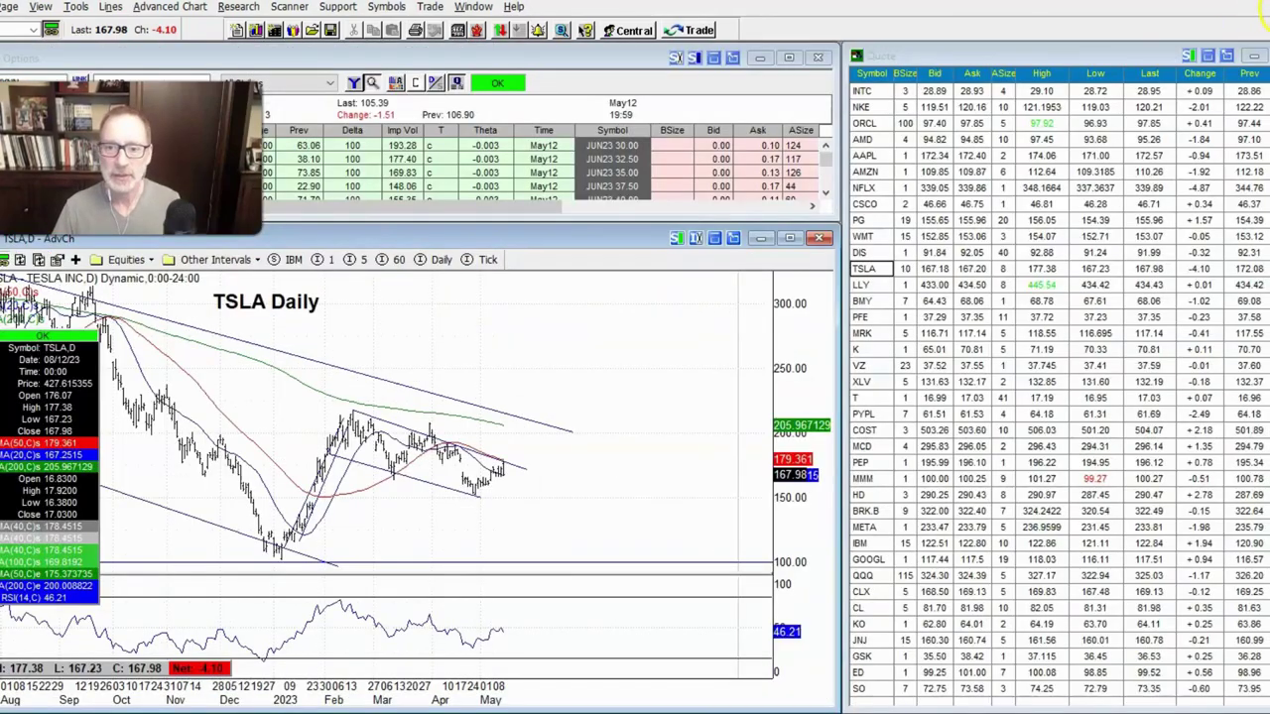
drag(571, 340, 709, 367)
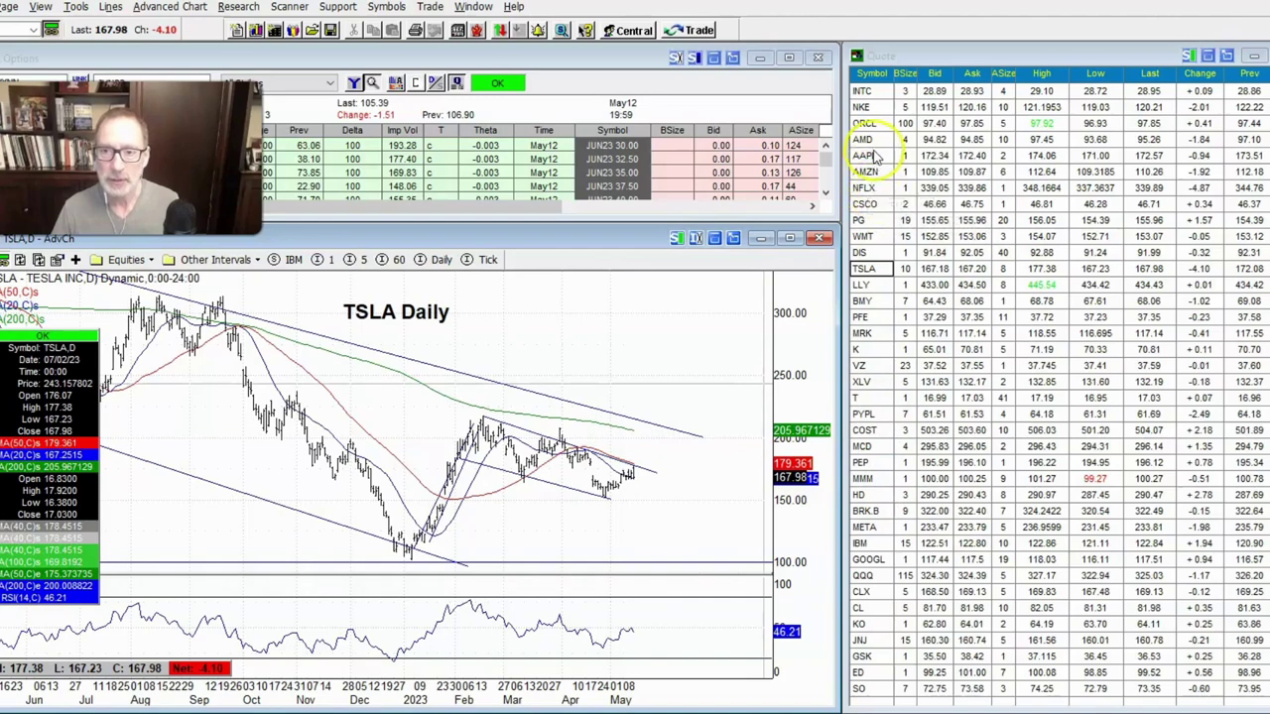
Step: Browse the quote list, load KO and maximize the Coca-Cola daily chart
scroll(886, 164, up, 5)
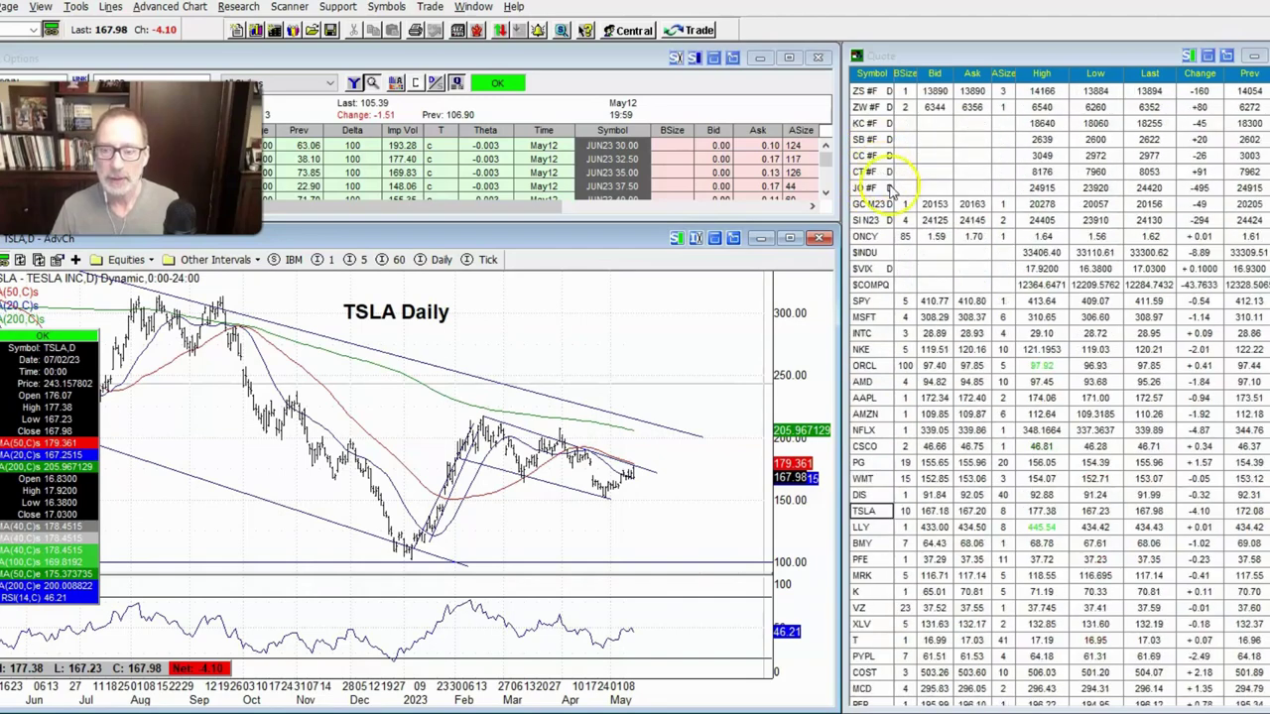
scroll(953, 262, down, 5)
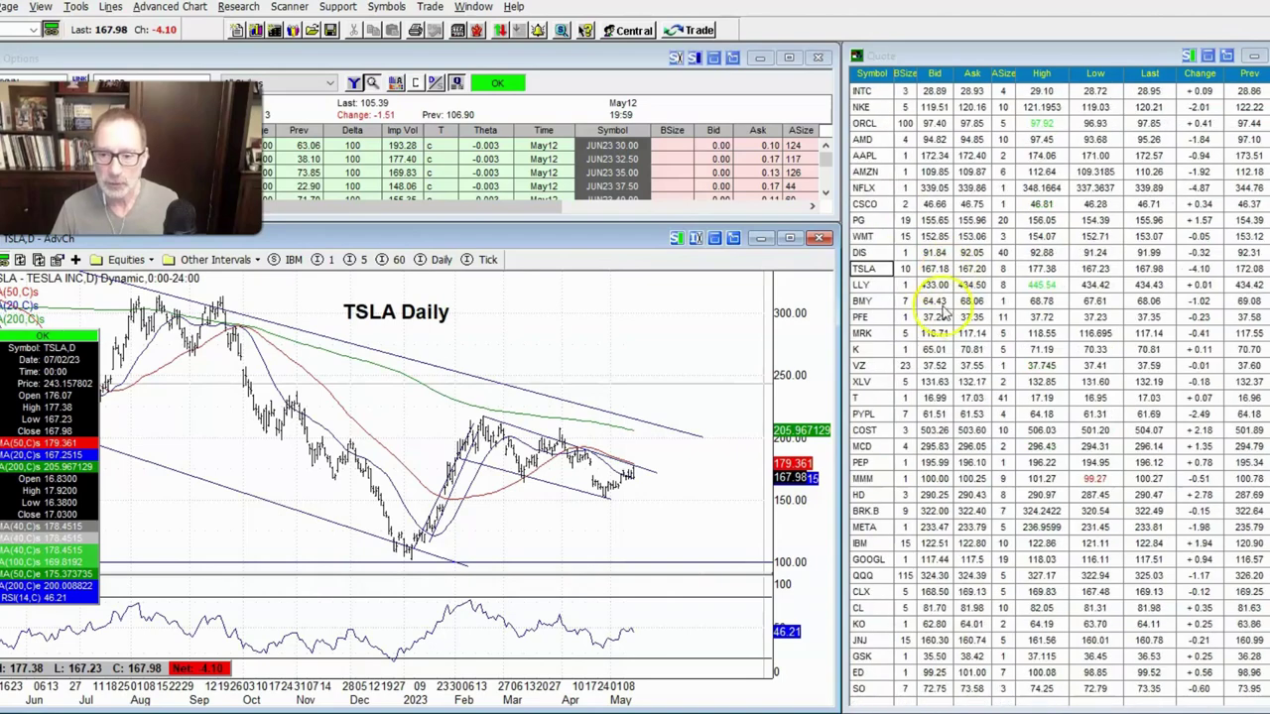
click(871, 625)
click(792, 239)
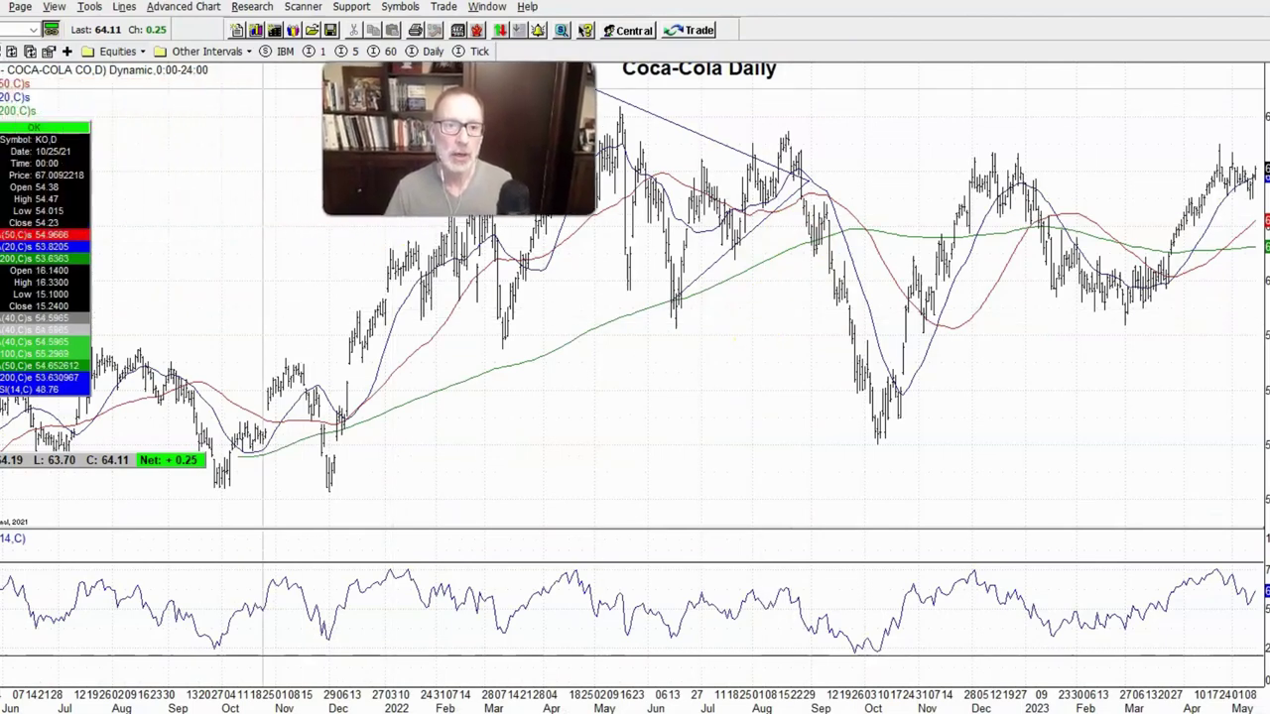
Step: View the KO chart on the monthly interval, examine its price history through 2023, and restore the chart window
click(248, 51)
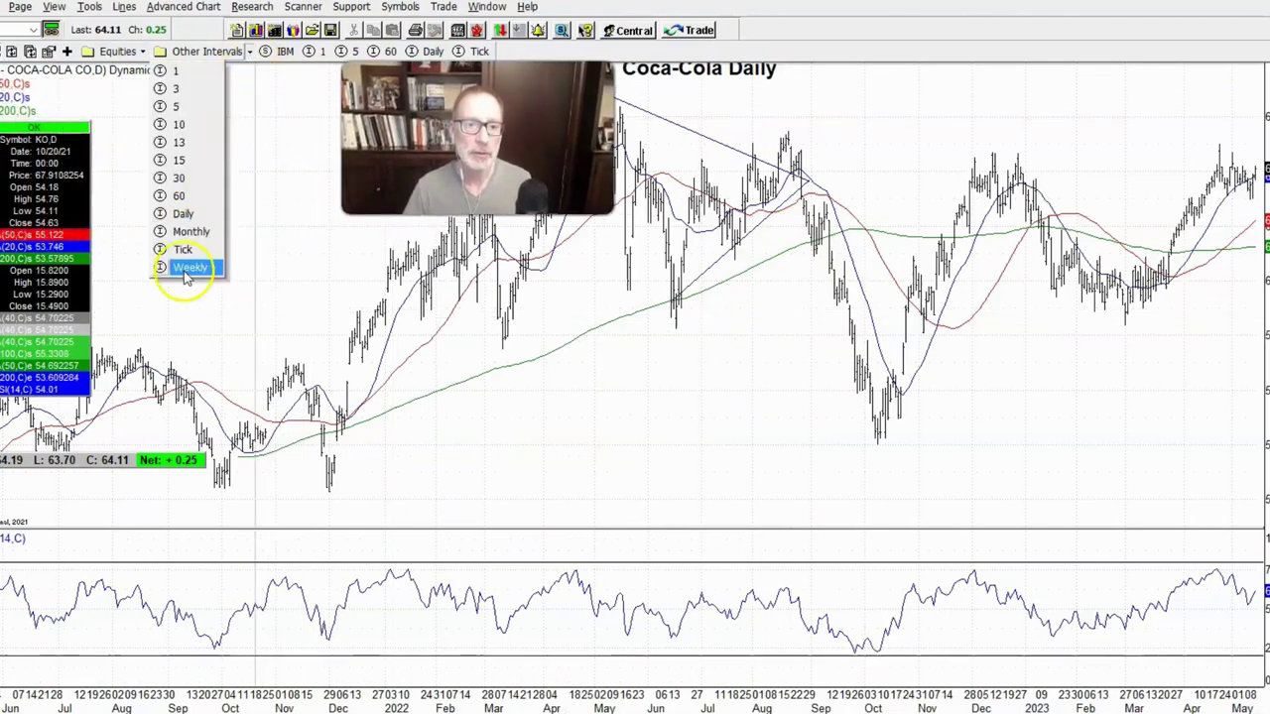
click(199, 233)
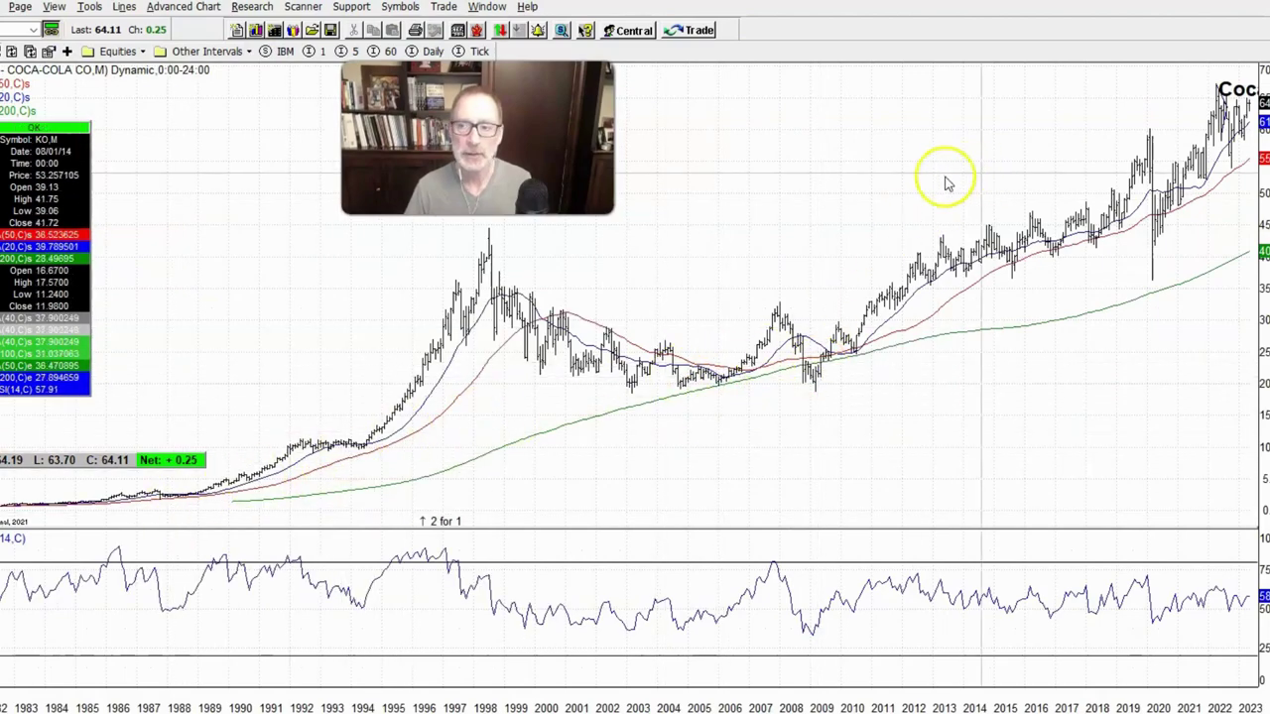
drag(963, 176, 792, 227)
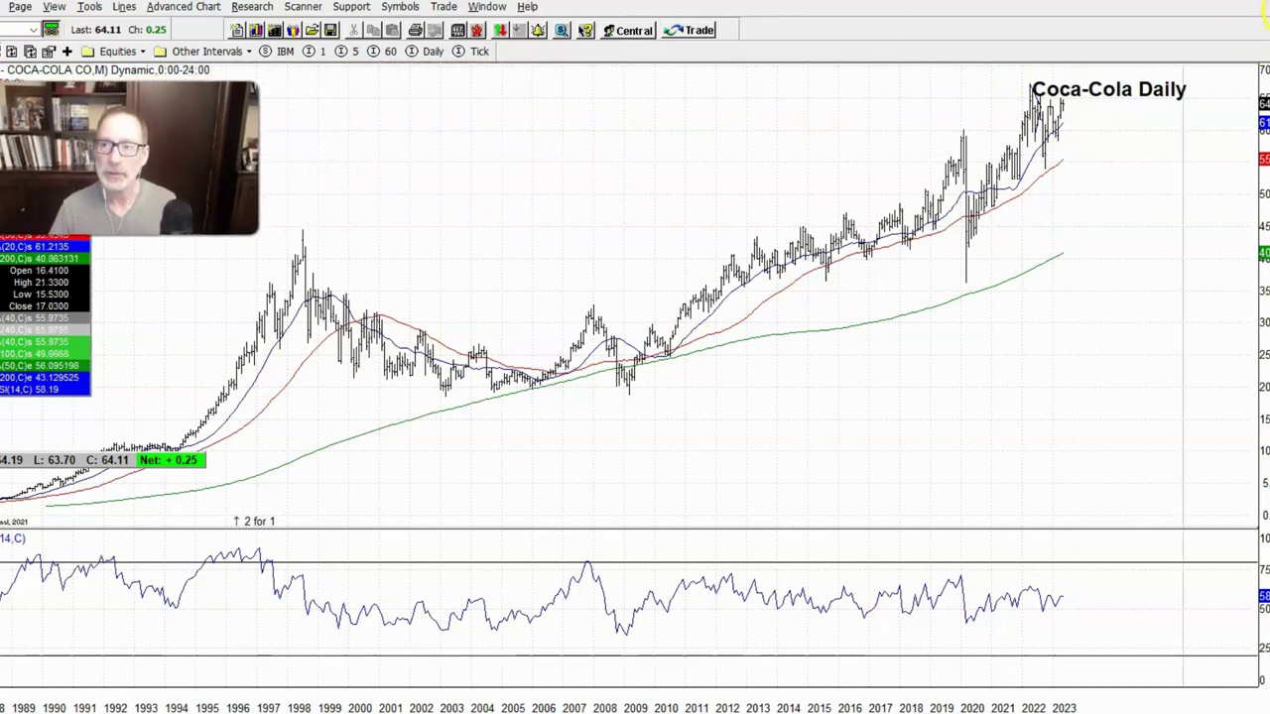
click(1262, 14)
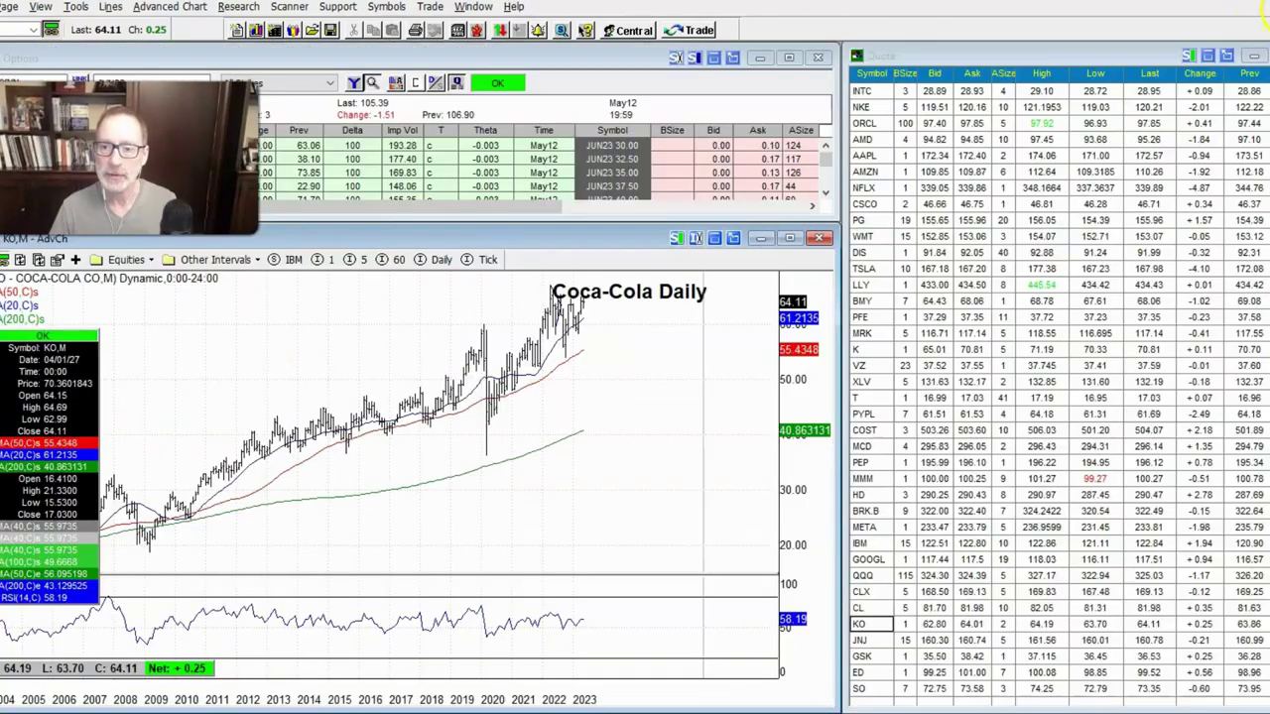
Step: Load MCD from the quote list, view its maximized chart on the daily interval through May 2023, and restore the window
click(862, 447)
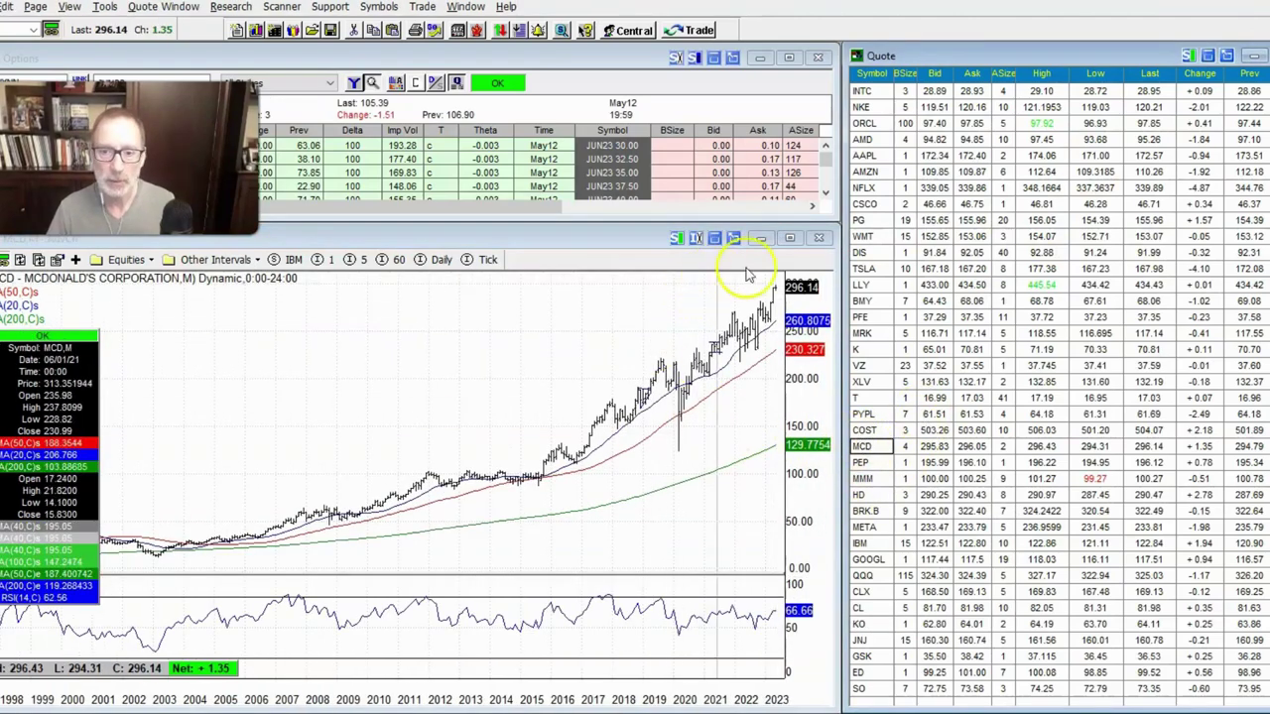
click(790, 239)
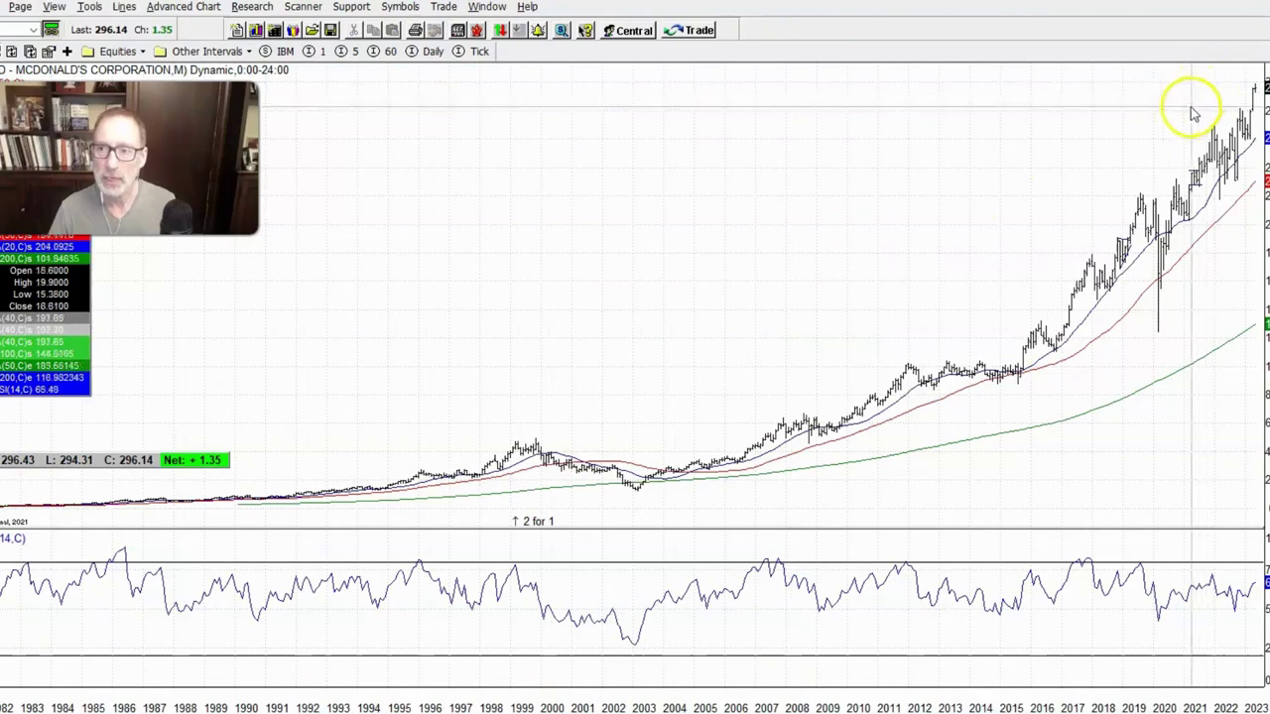
click(422, 50)
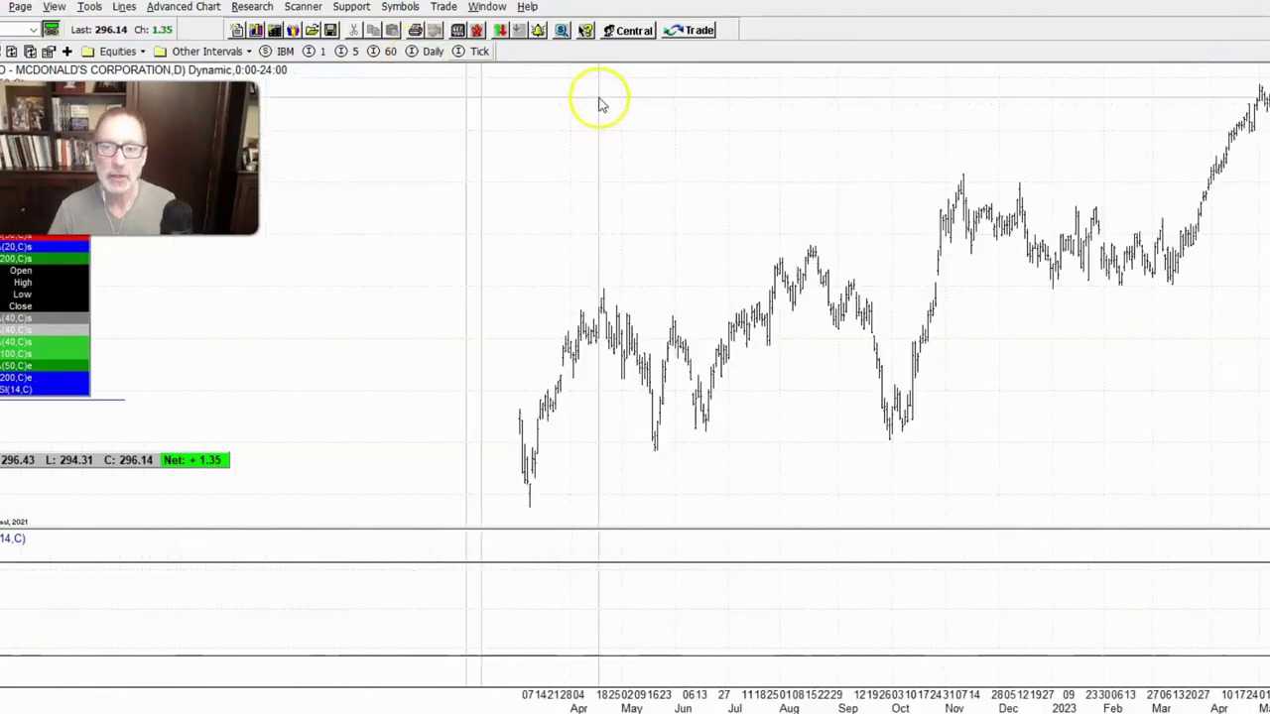
drag(1023, 130, 745, 199)
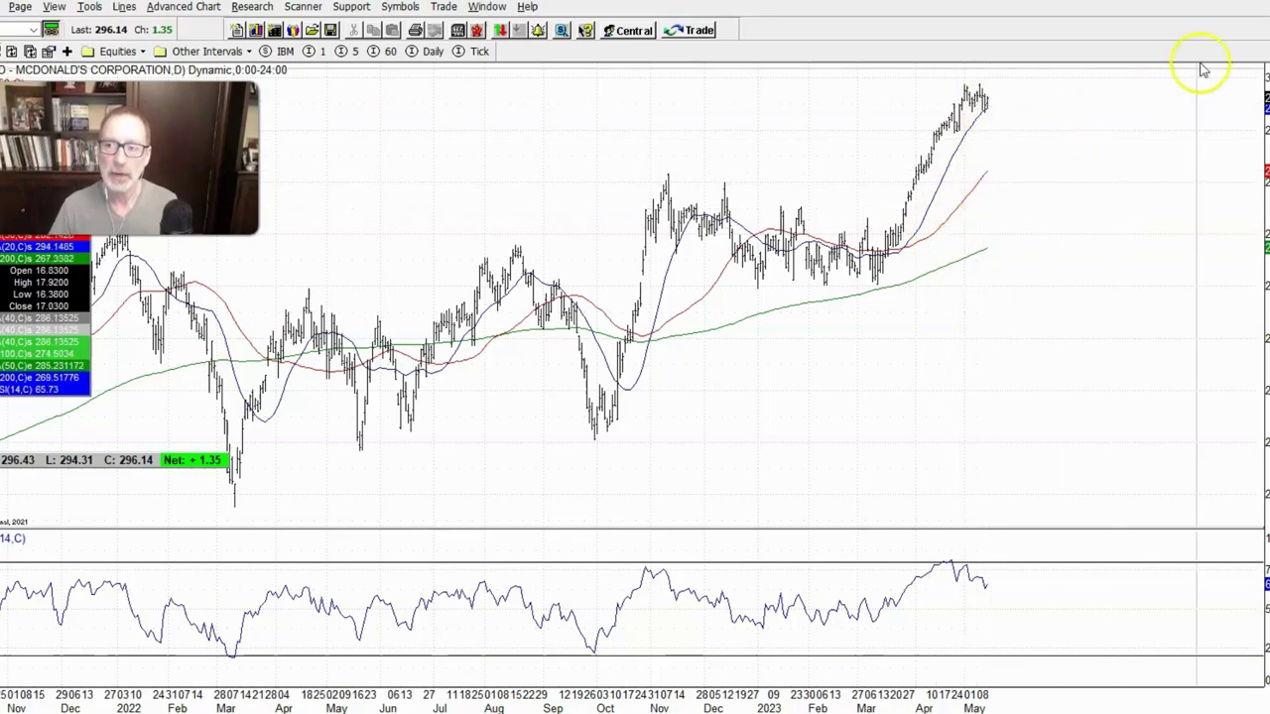
click(1262, 8)
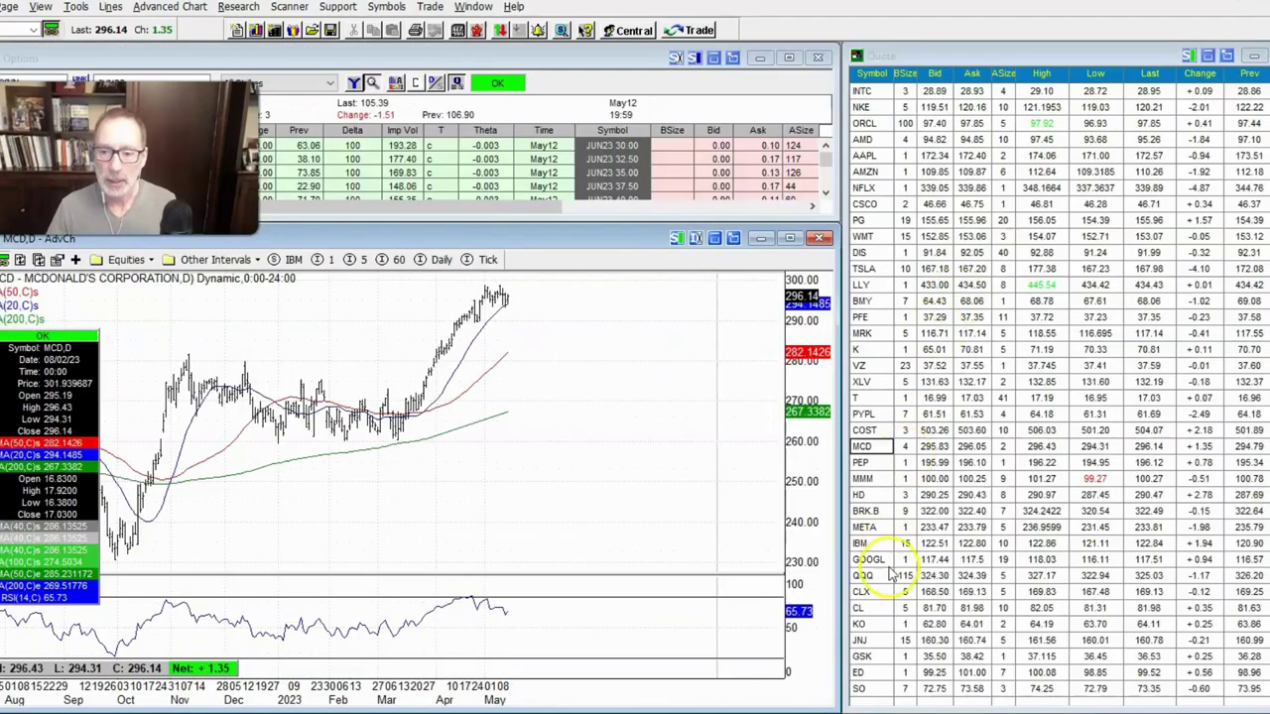
Step: Load COST from the quote list, examine the converging trend lines on its maximized daily chart, and restore the window
click(867, 432)
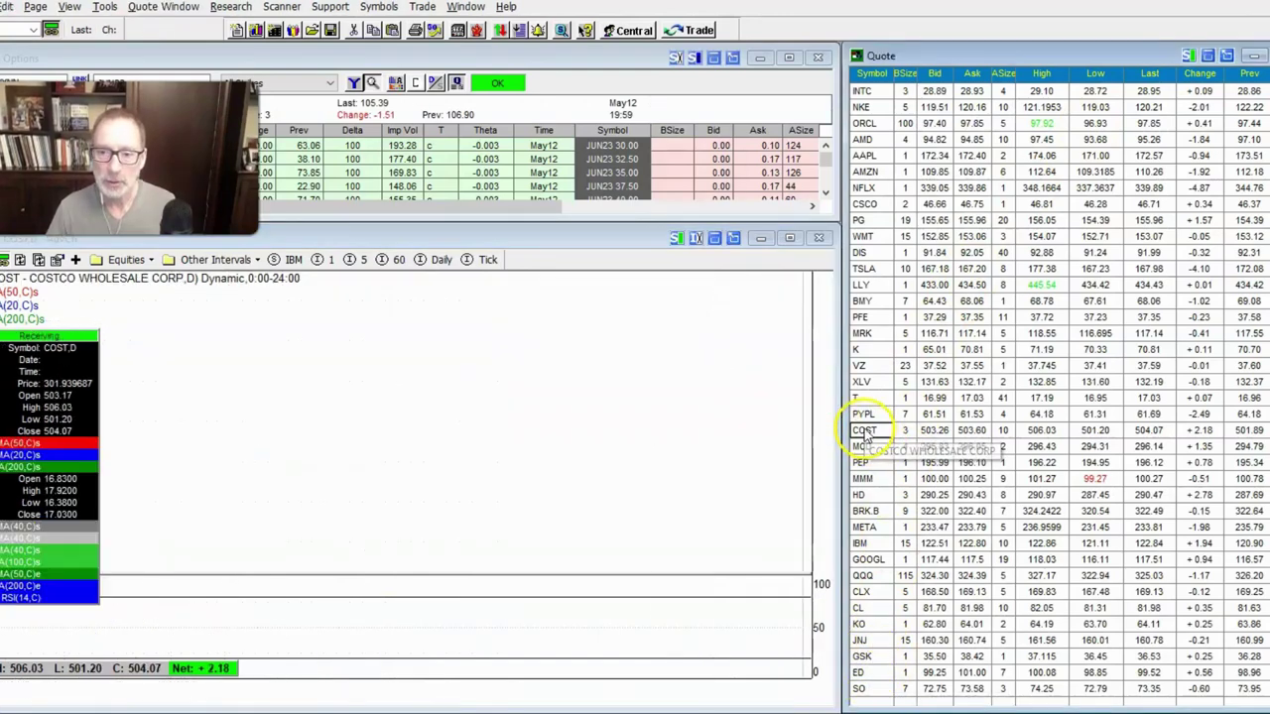
scroll(525, 307, up, 5)
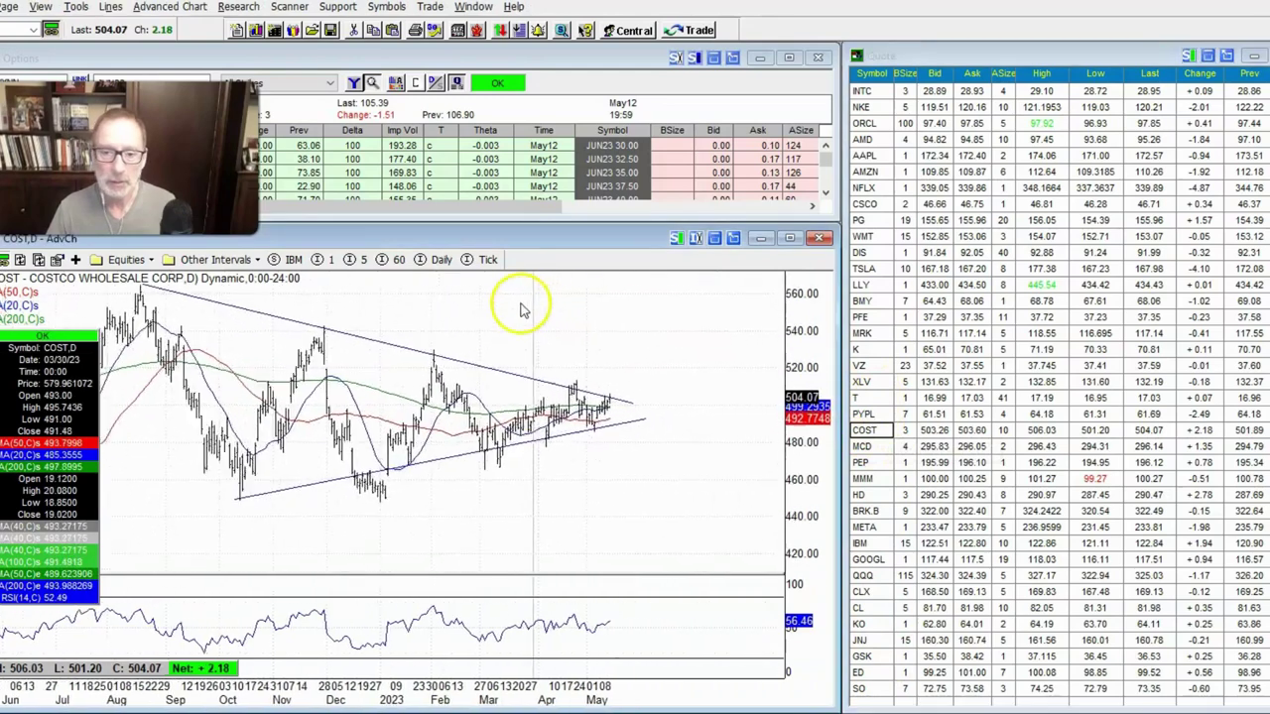
click(789, 238)
drag(887, 221, 670, 266)
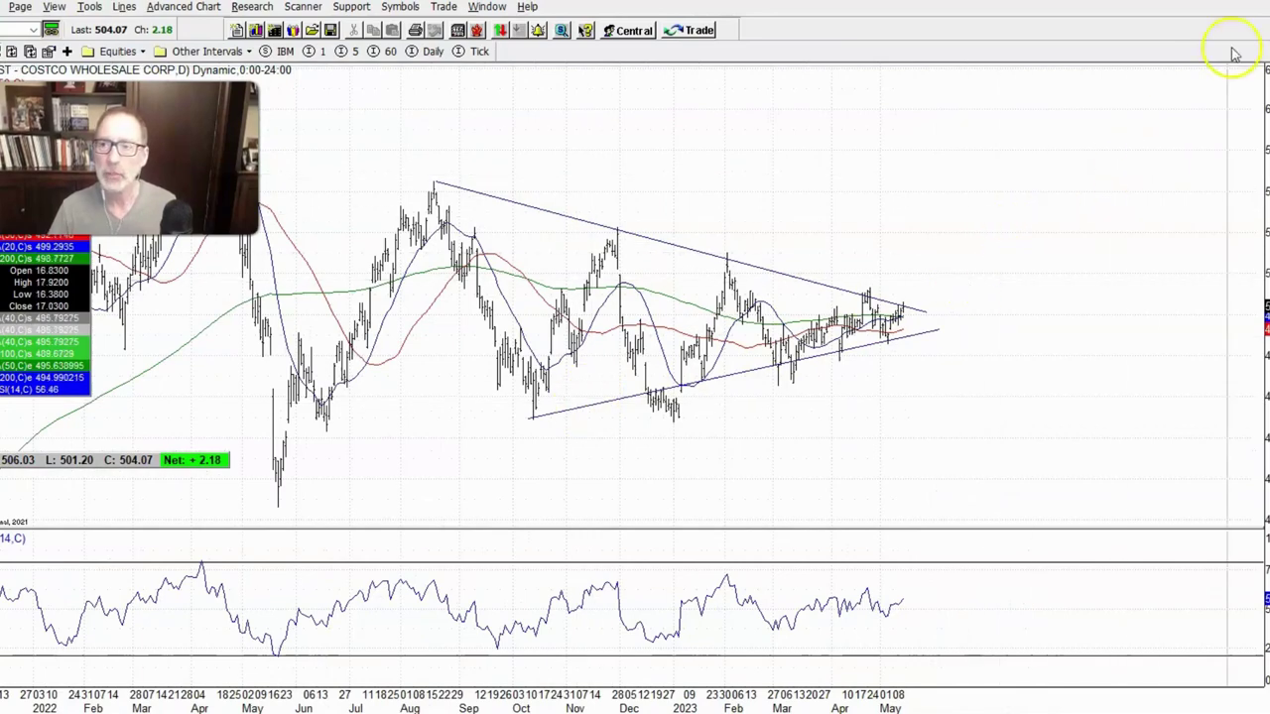
click(1262, 9)
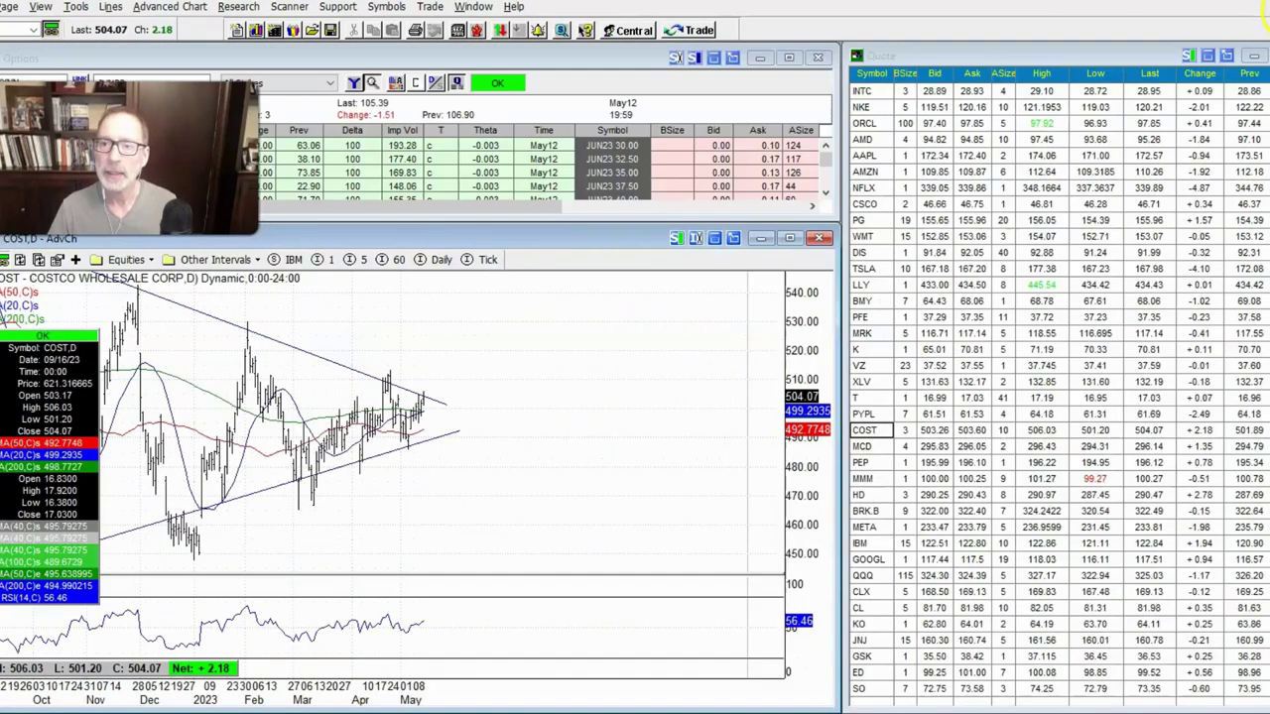
Step: Load DIS from the quote list, maximize its daily chart and examine the May 2023 drop below the moving averages
click(881, 254)
click(789, 238)
drag(1060, 239, 643, 147)
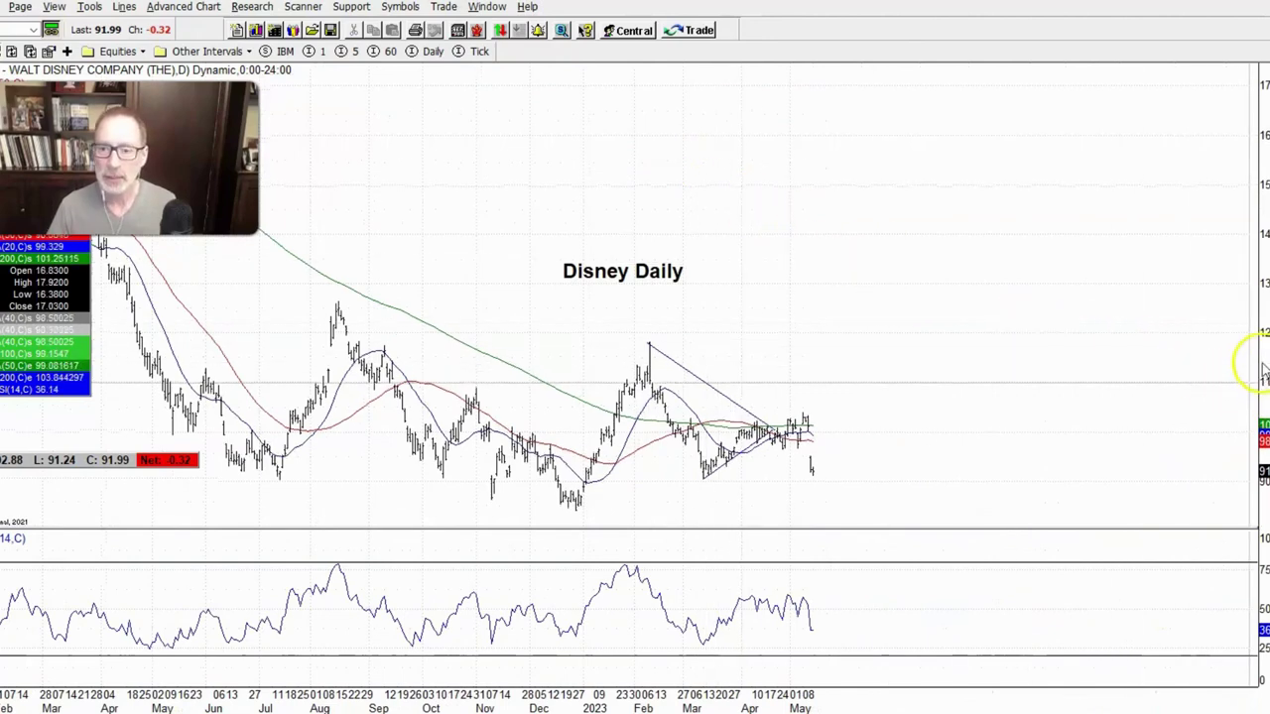
drag(1018, 354, 1012, 252)
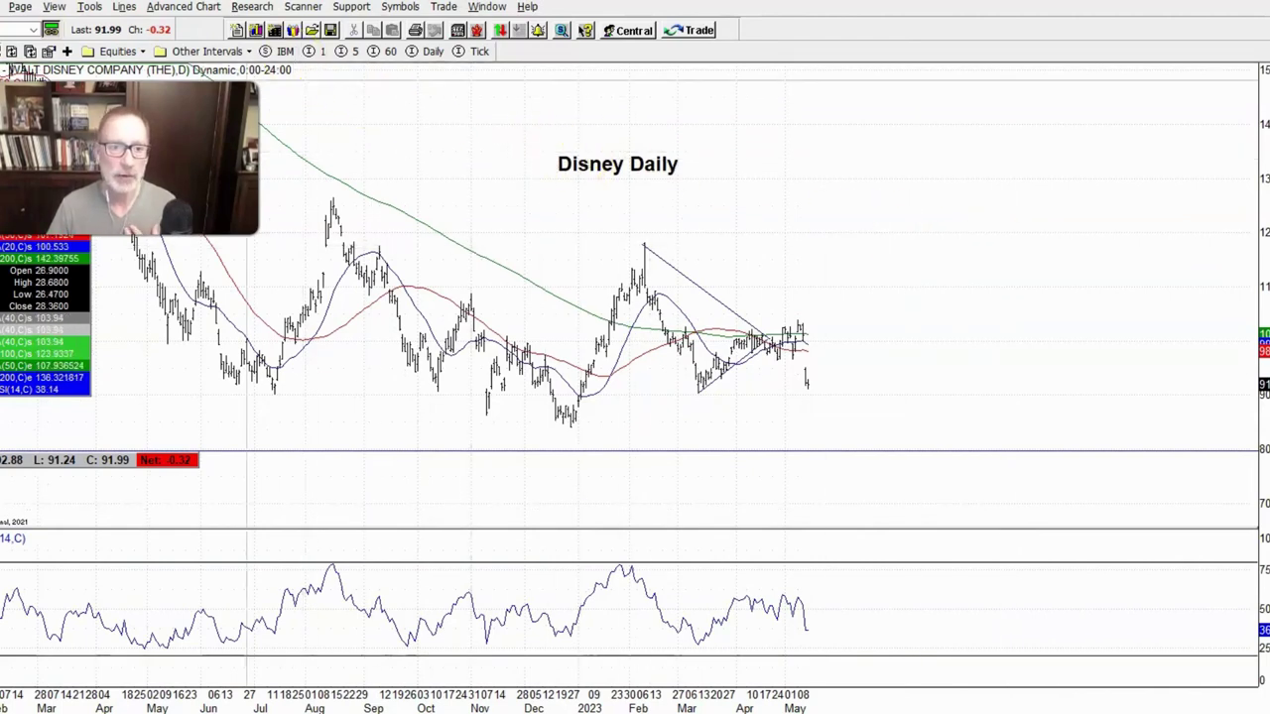
Step: View the DIS chart on the monthly interval and examine price against the horizontal support line near 80
click(249, 52)
click(186, 233)
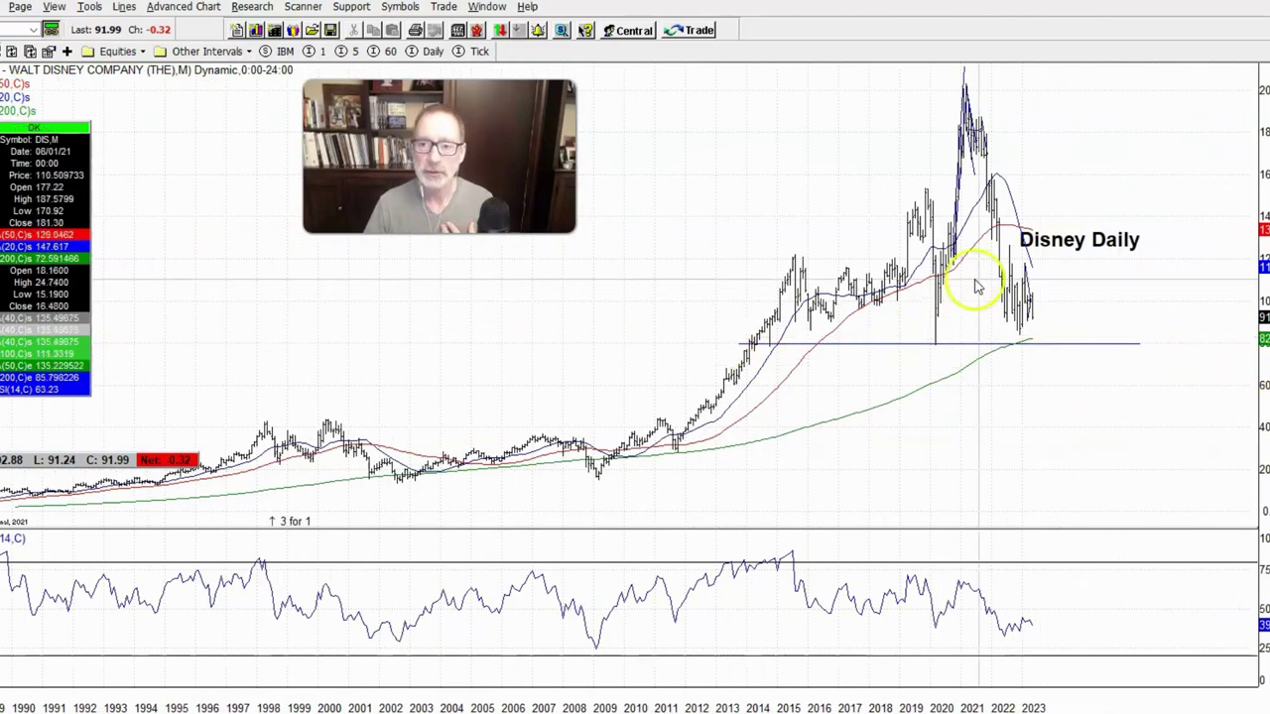
drag(1248, 397, 1250, 348)
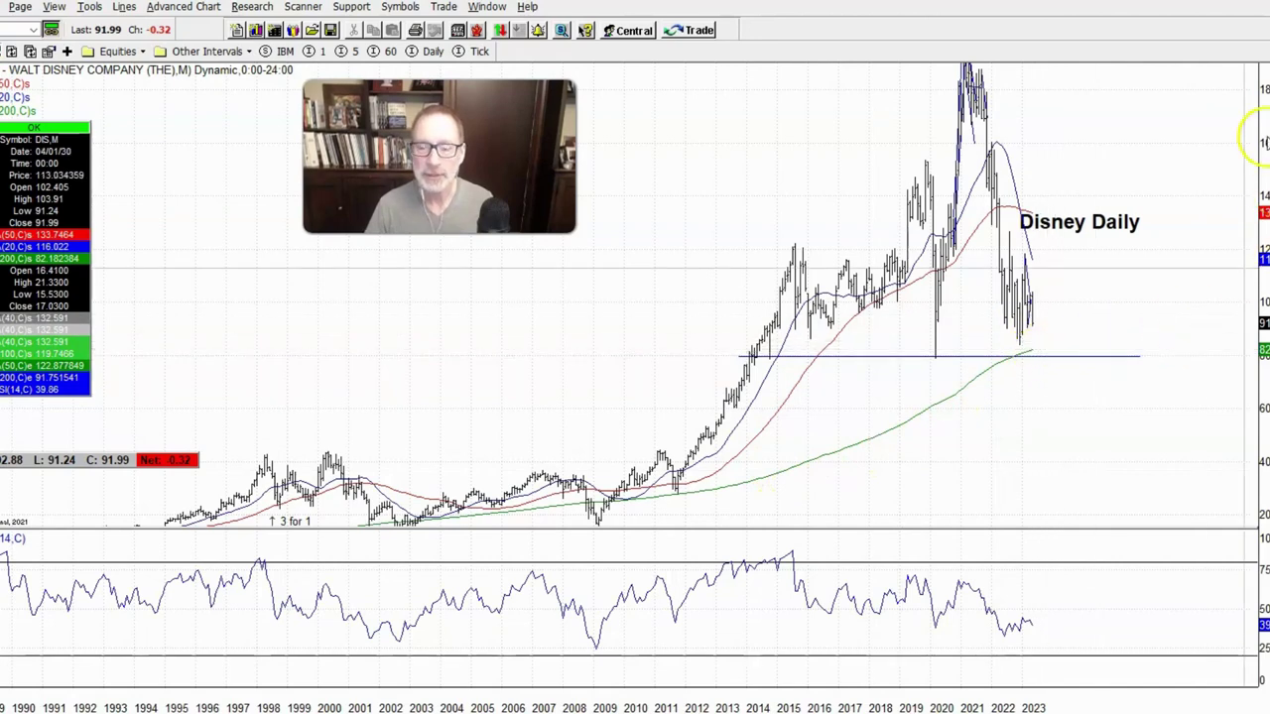
drag(1255, 139, 1247, 204)
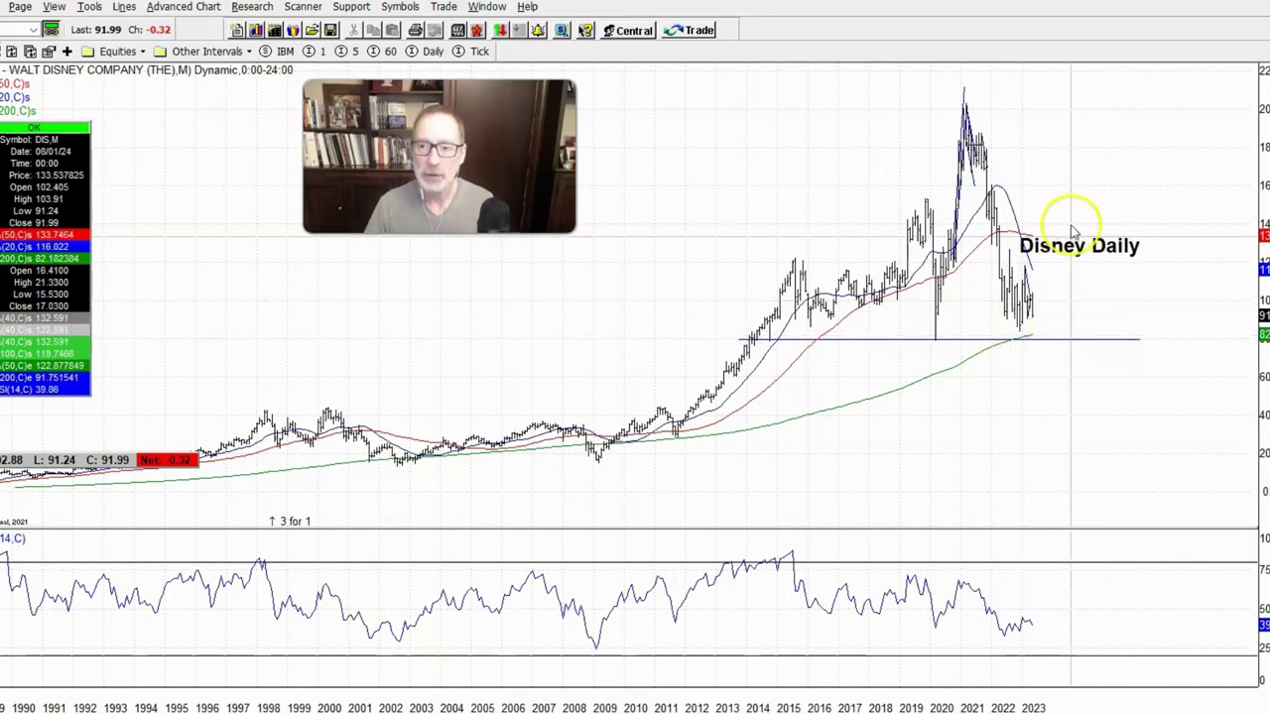
Step: Return the DIS chart to the daily interval, restore its window and browse the upper part of the quote list
click(433, 50)
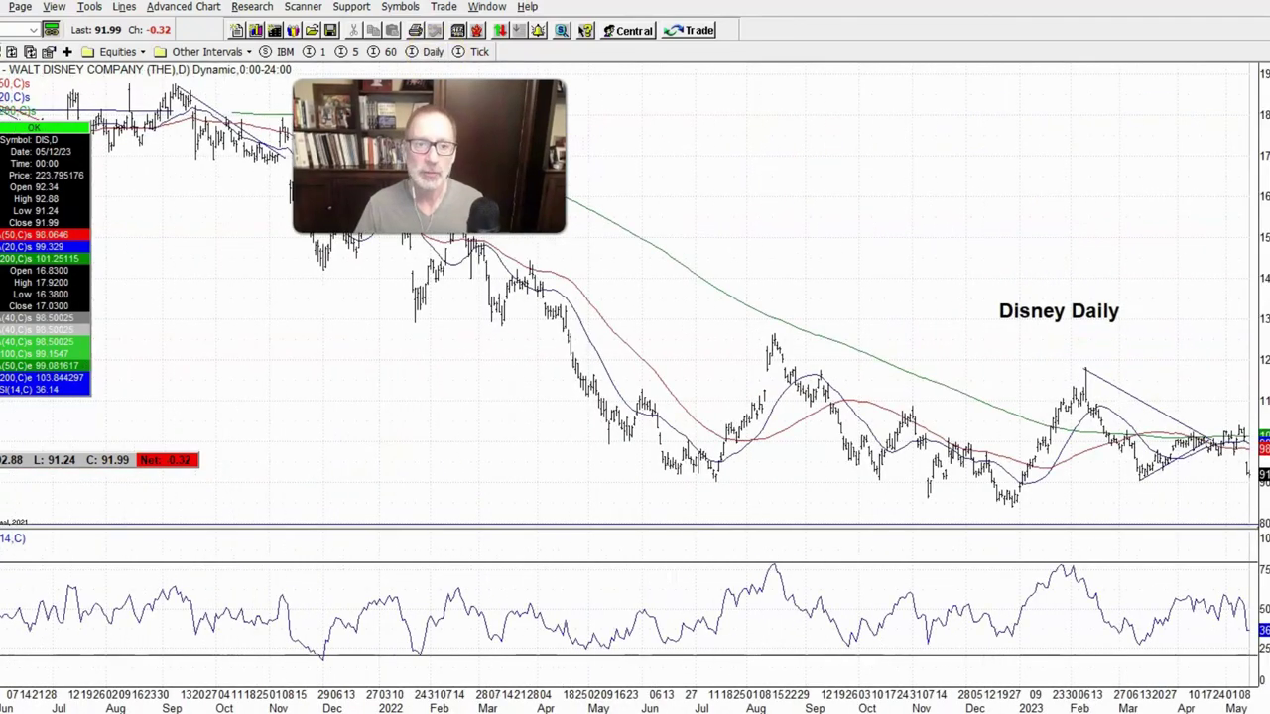
drag(749, 209, 552, 192)
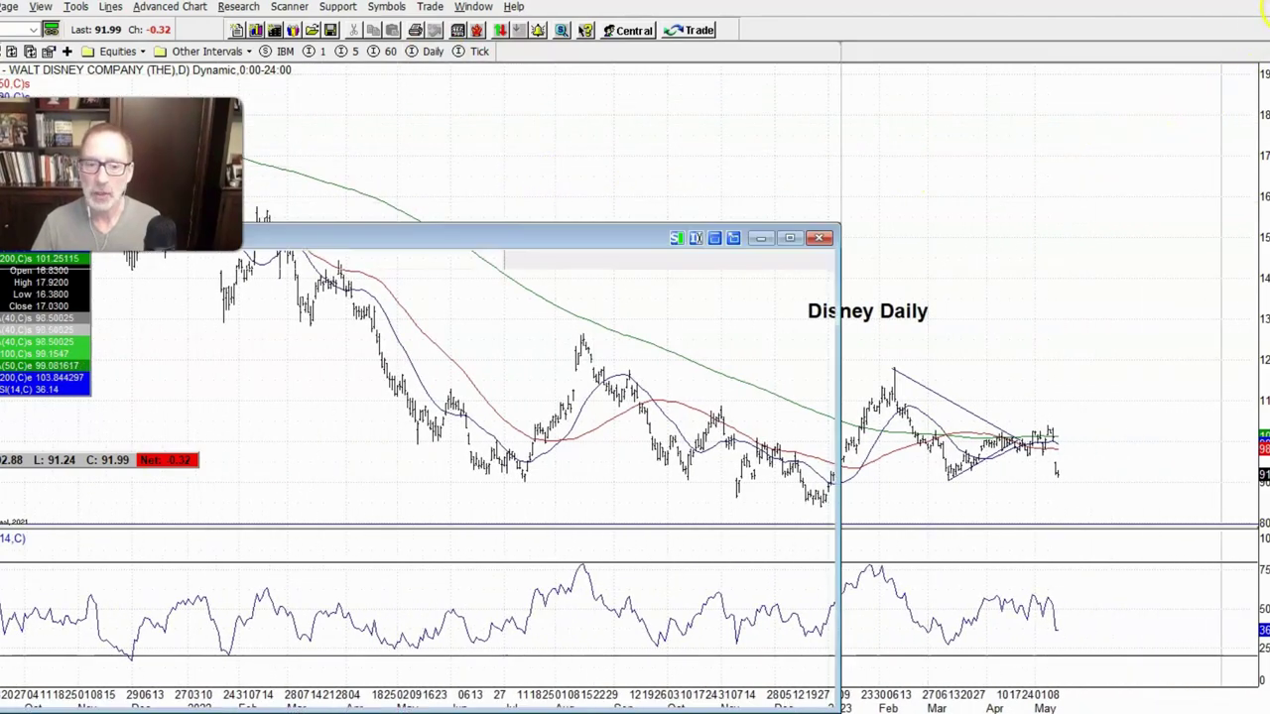
click(1262, 8)
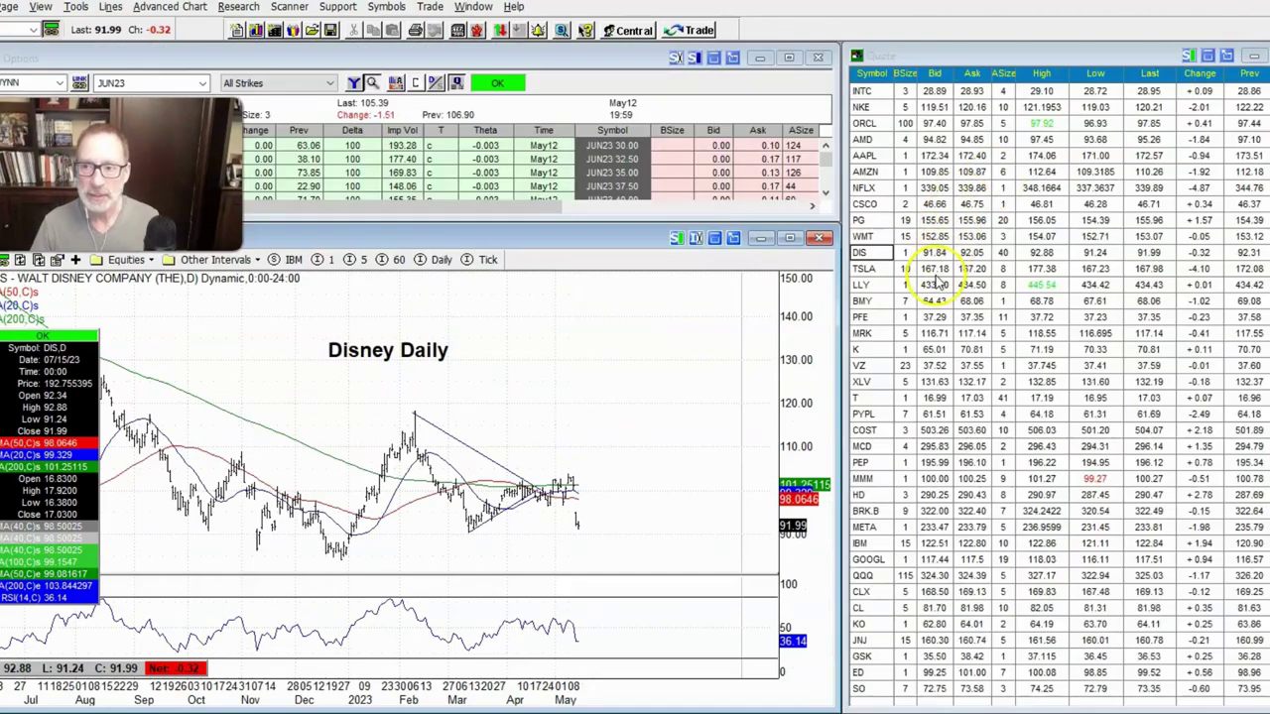
scroll(937, 248, up, 2)
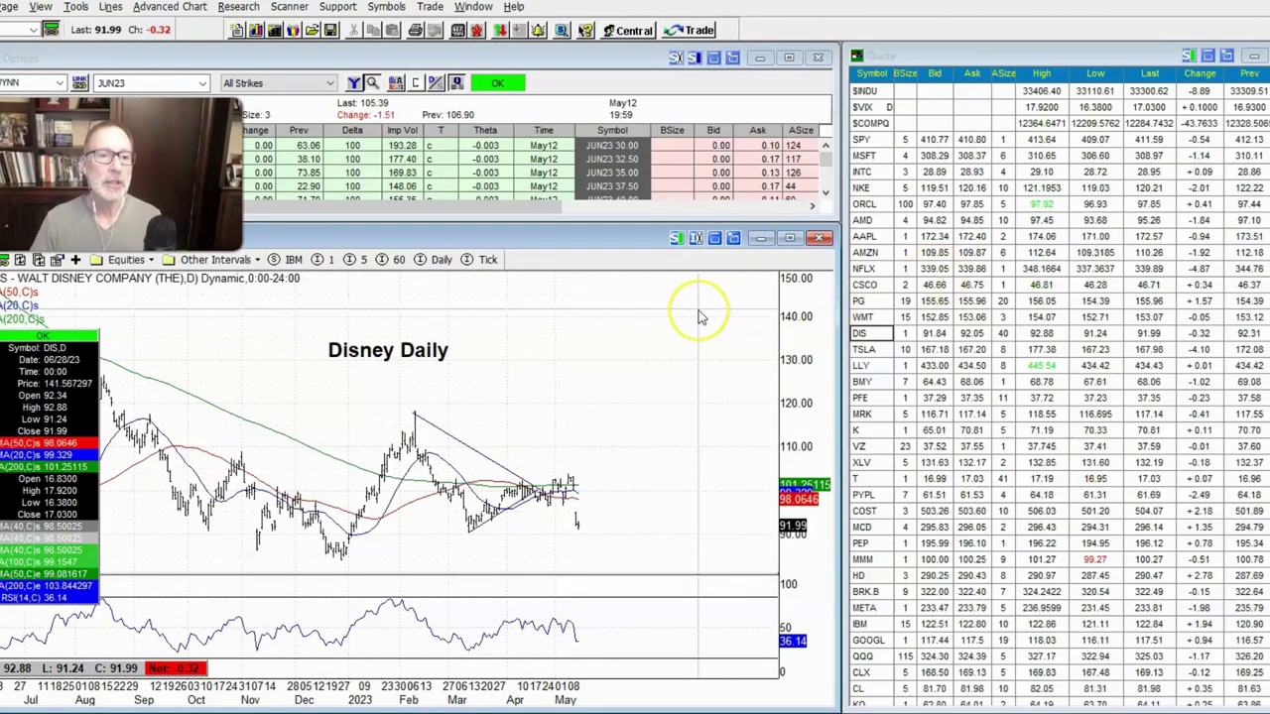